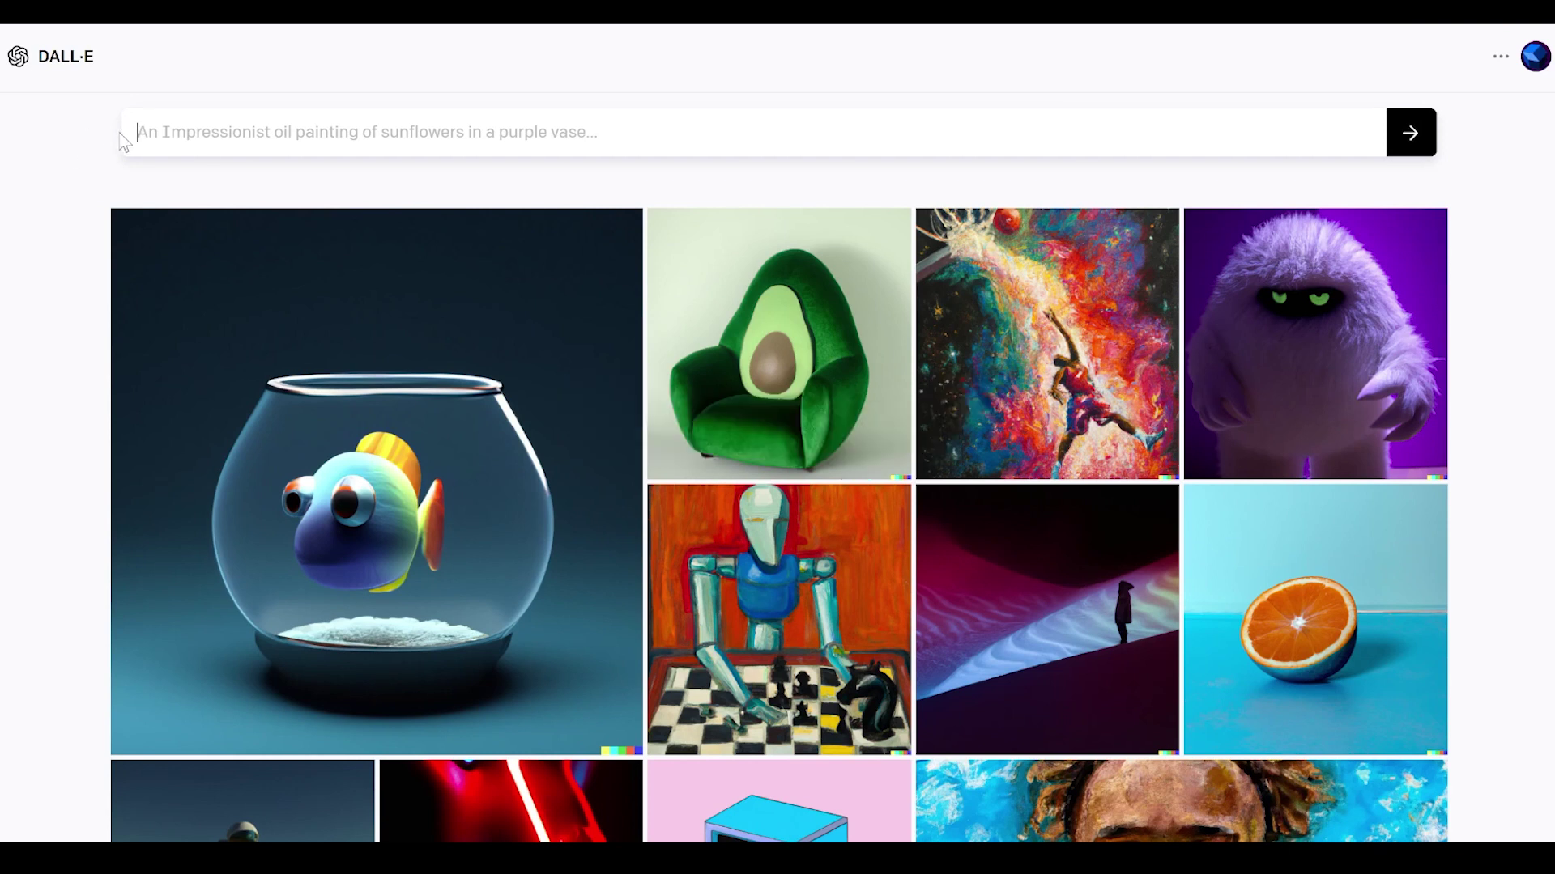
- Look through the gallery of sample images on the start page
{"action": "scroll", "coordinate": [22, 245], "scroll_direction": "down", "scroll_amount": 1}
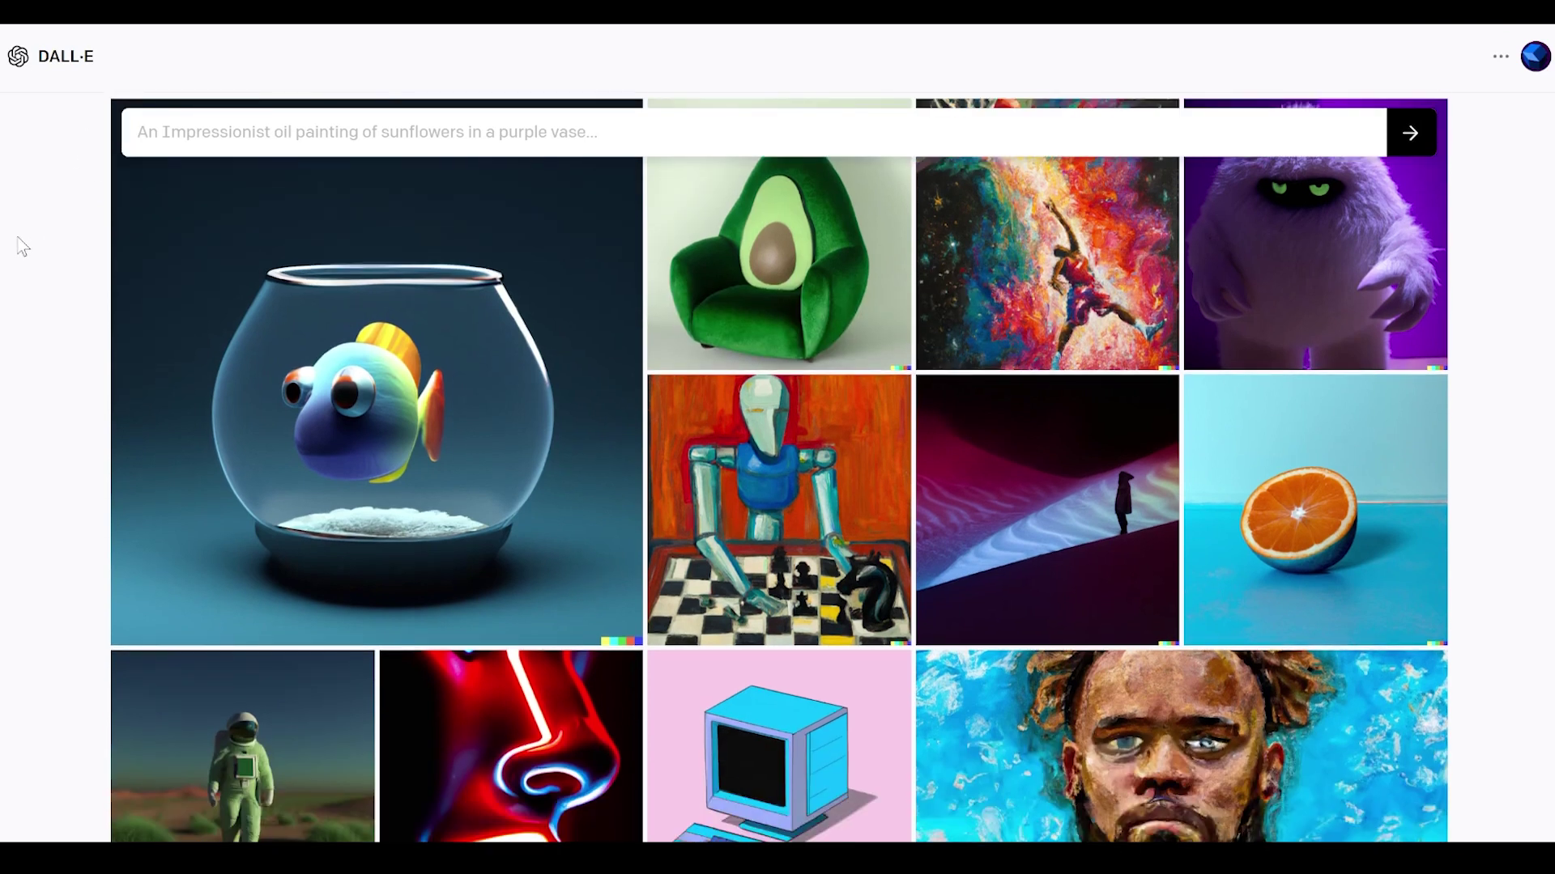
{"action": "scroll", "coordinate": [29, 243], "scroll_direction": "down", "scroll_amount": 4}
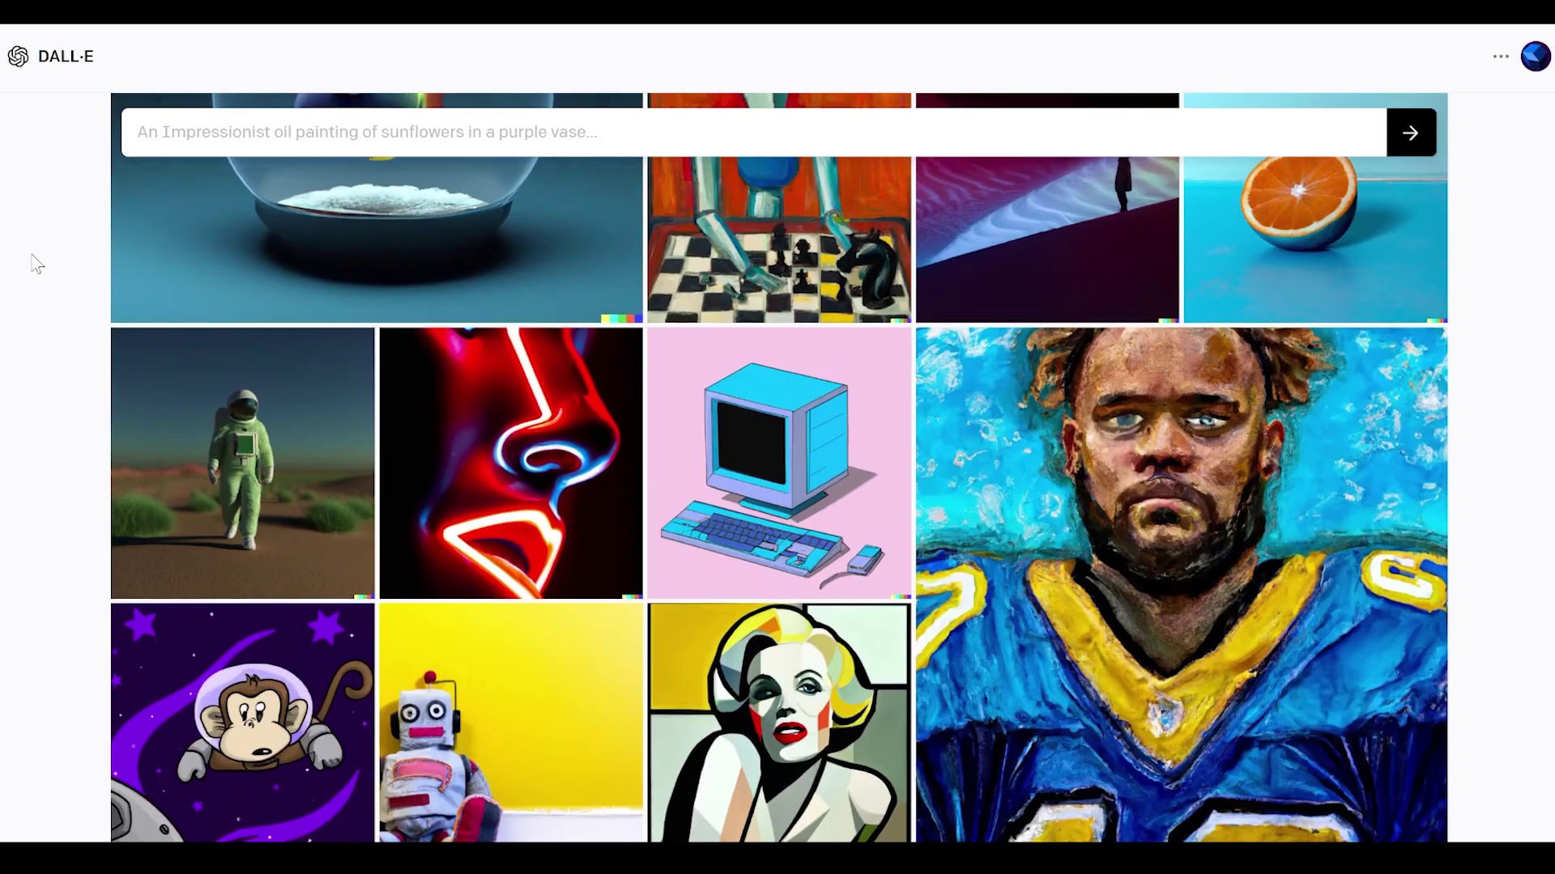
{"action": "scroll", "coordinate": [37, 261], "scroll_direction": "down", "scroll_amount": 2}
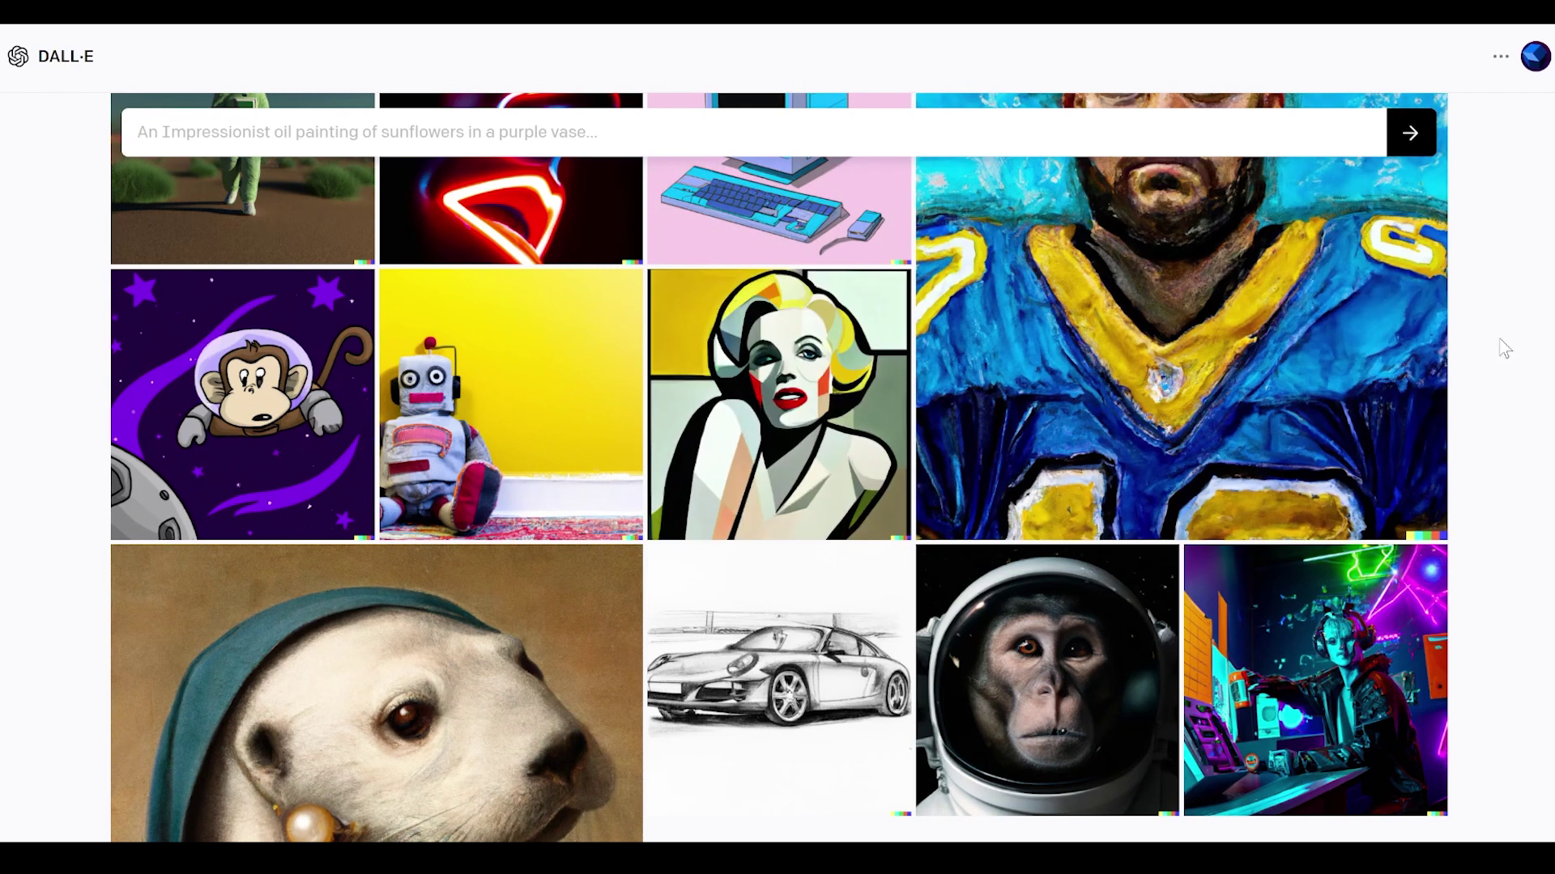
{"action": "scroll", "coordinate": [1504, 348], "scroll_direction": "up", "scroll_amount": 8}
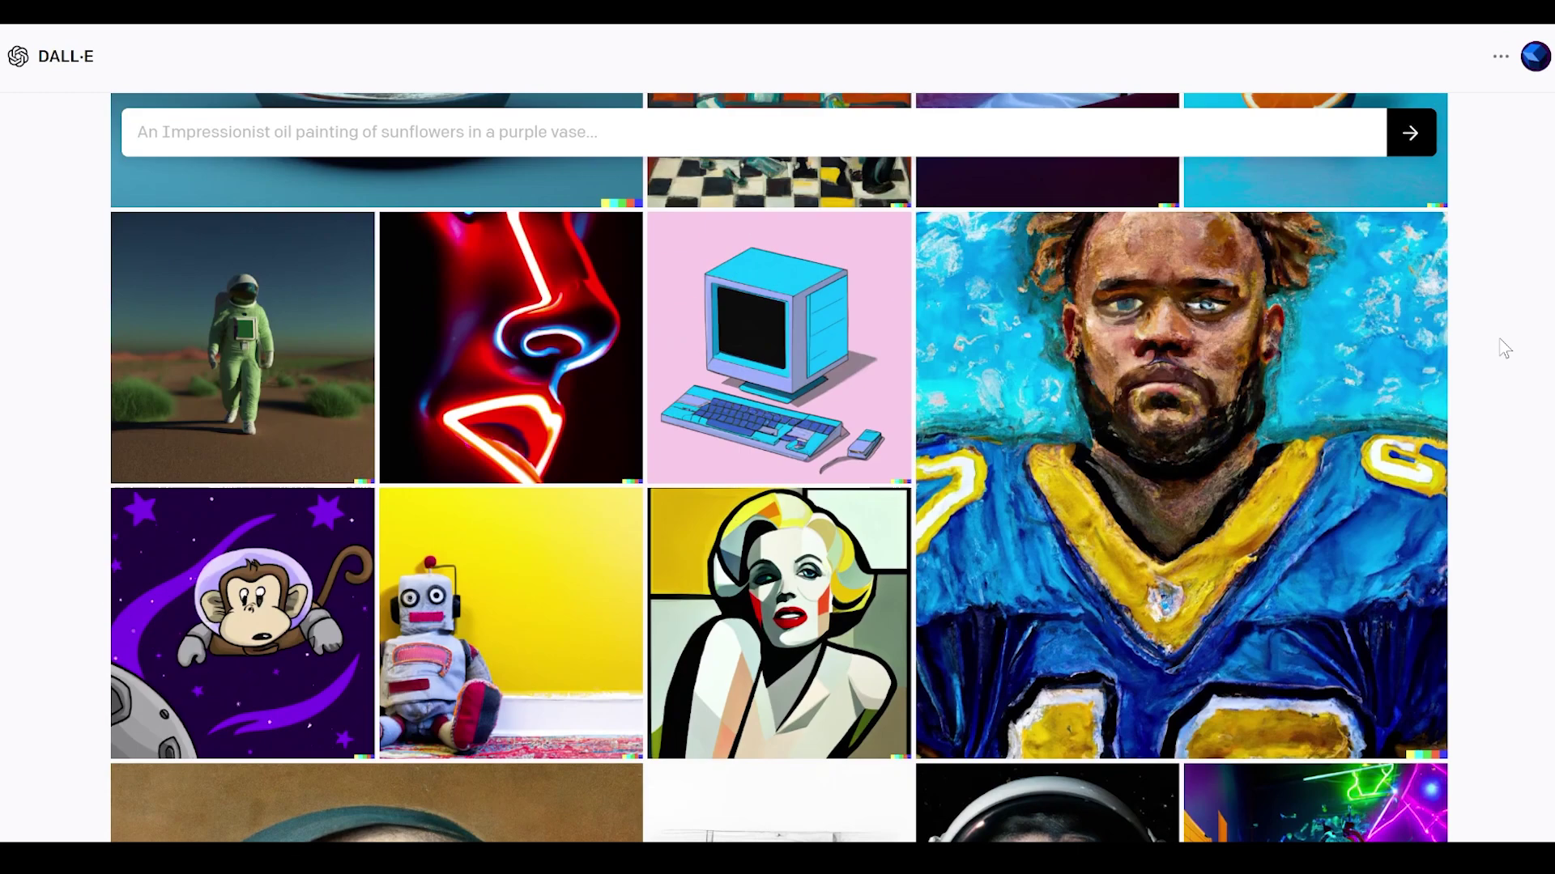
{"action": "scroll", "coordinate": [1504, 348], "scroll_direction": "up", "scroll_amount": 3}
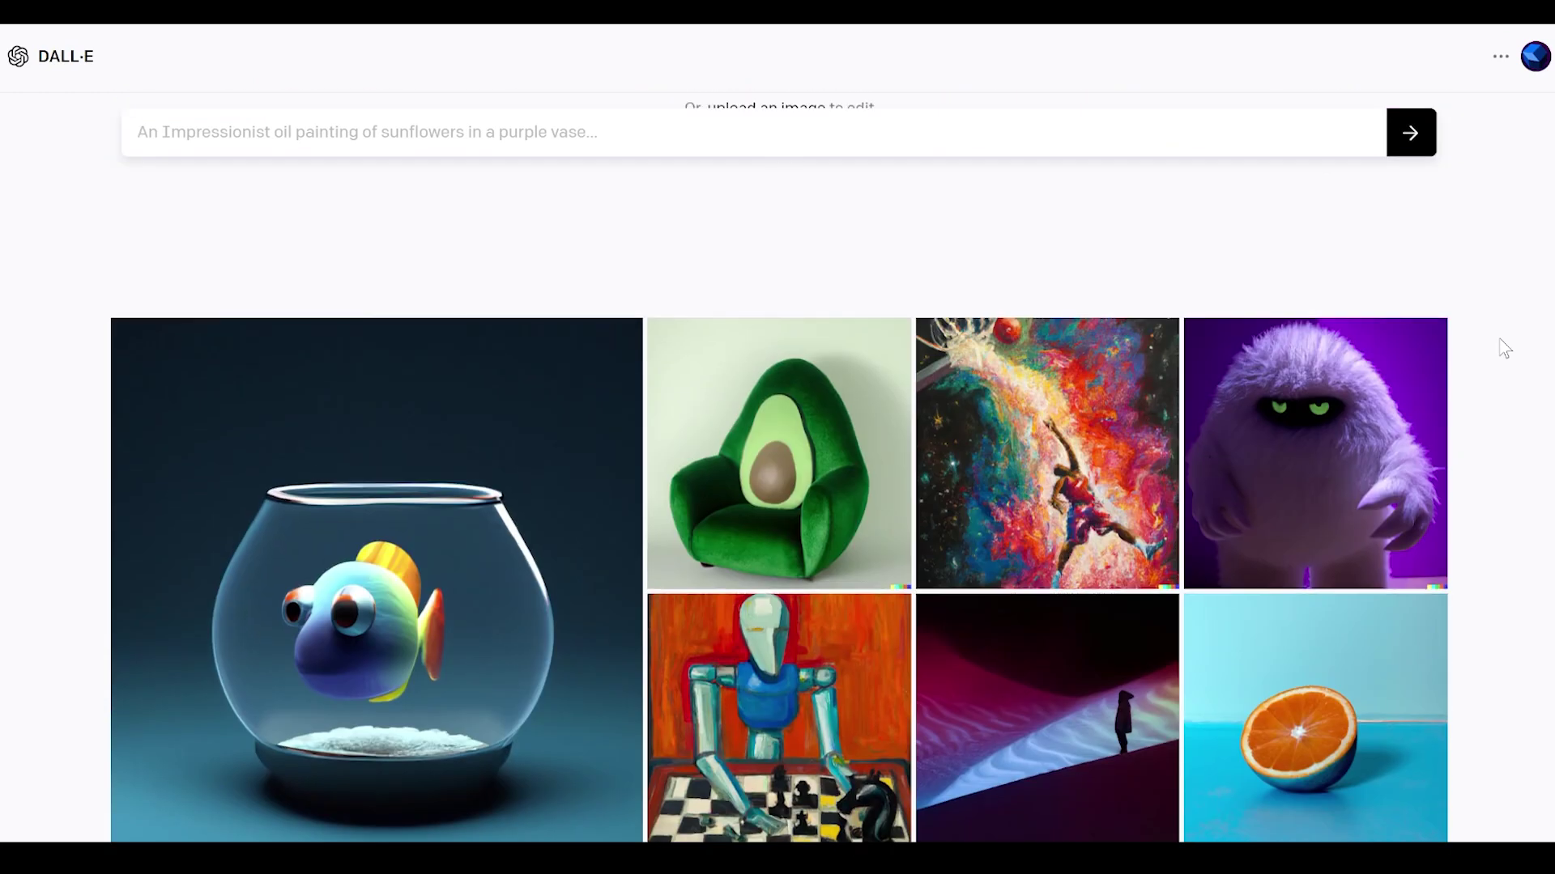
{"action": "scroll", "coordinate": [1504, 348], "scroll_direction": "down", "scroll_amount": 3}
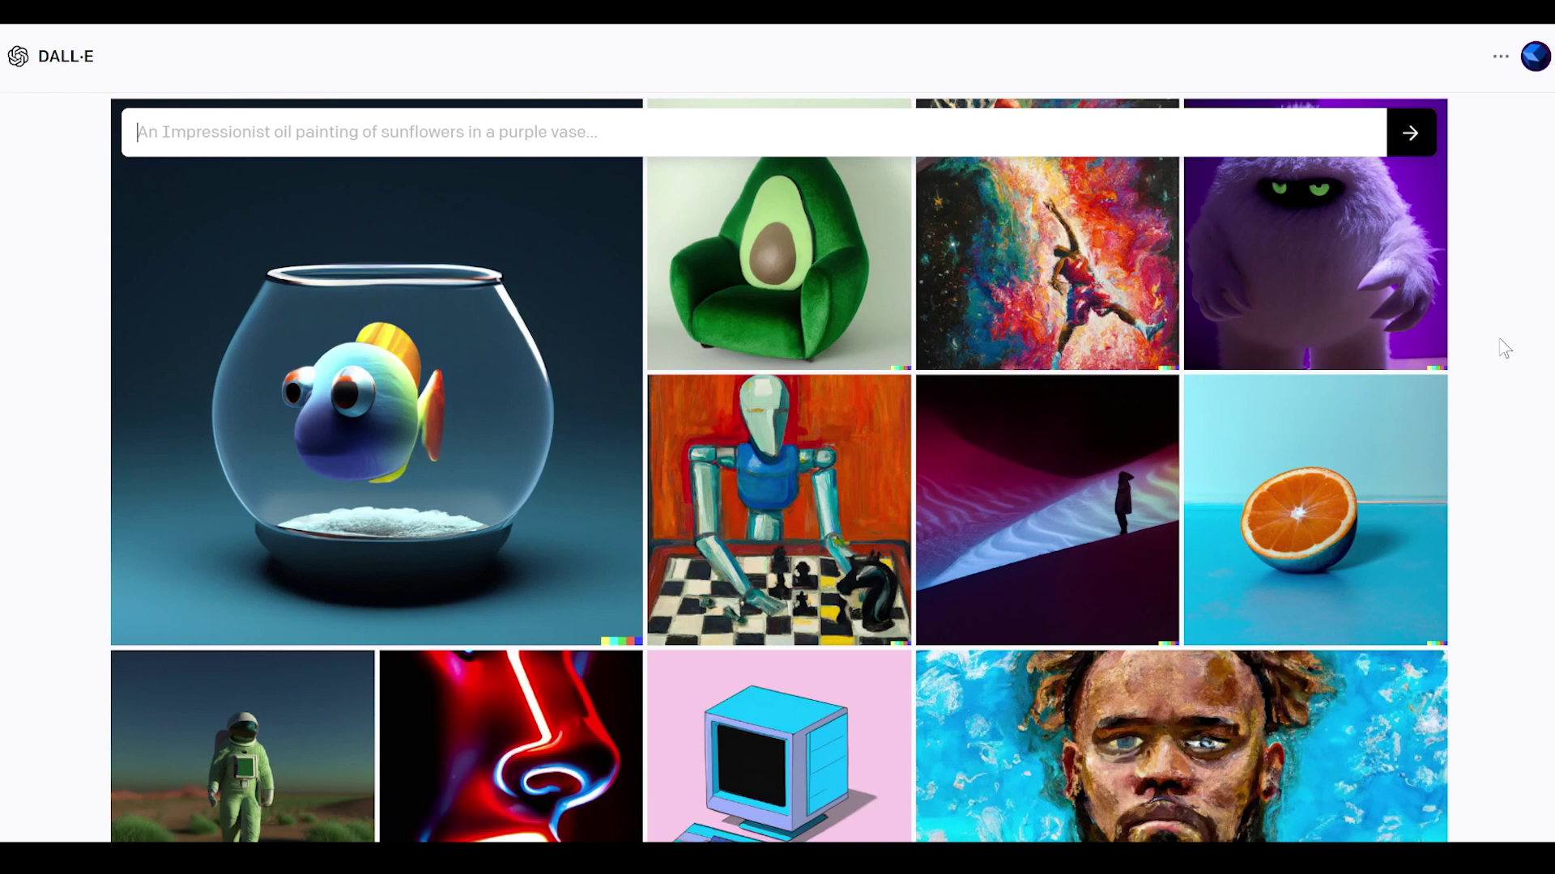
{"action": "scroll", "coordinate": [1508, 336], "scroll_direction": "up", "scroll_amount": 4}
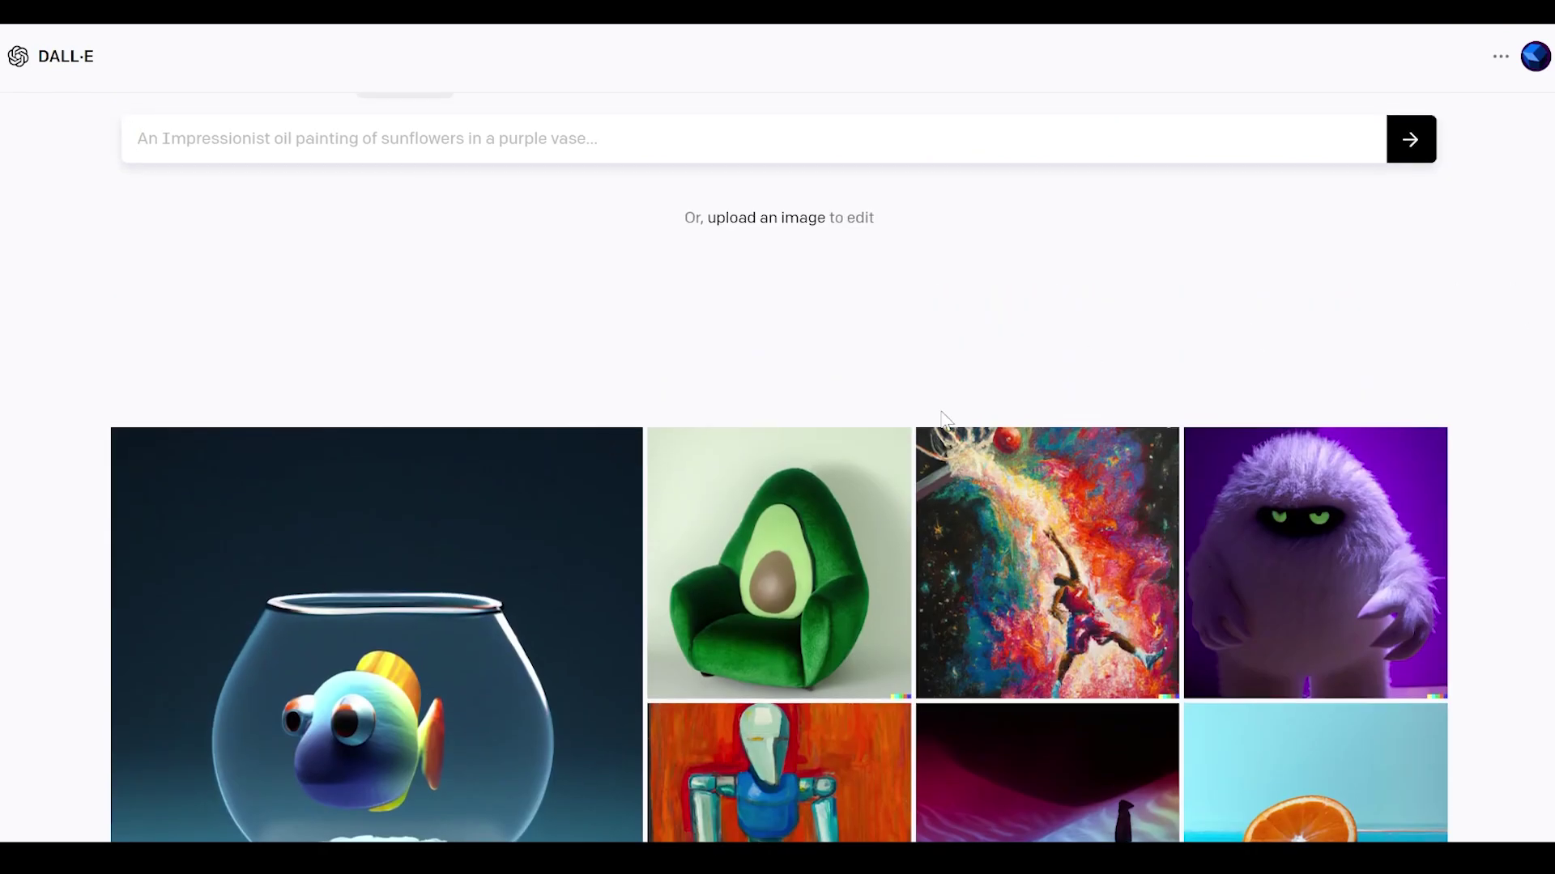
{"action": "scroll", "coordinate": [507, 154], "scroll_direction": "down", "scroll_amount": 3}
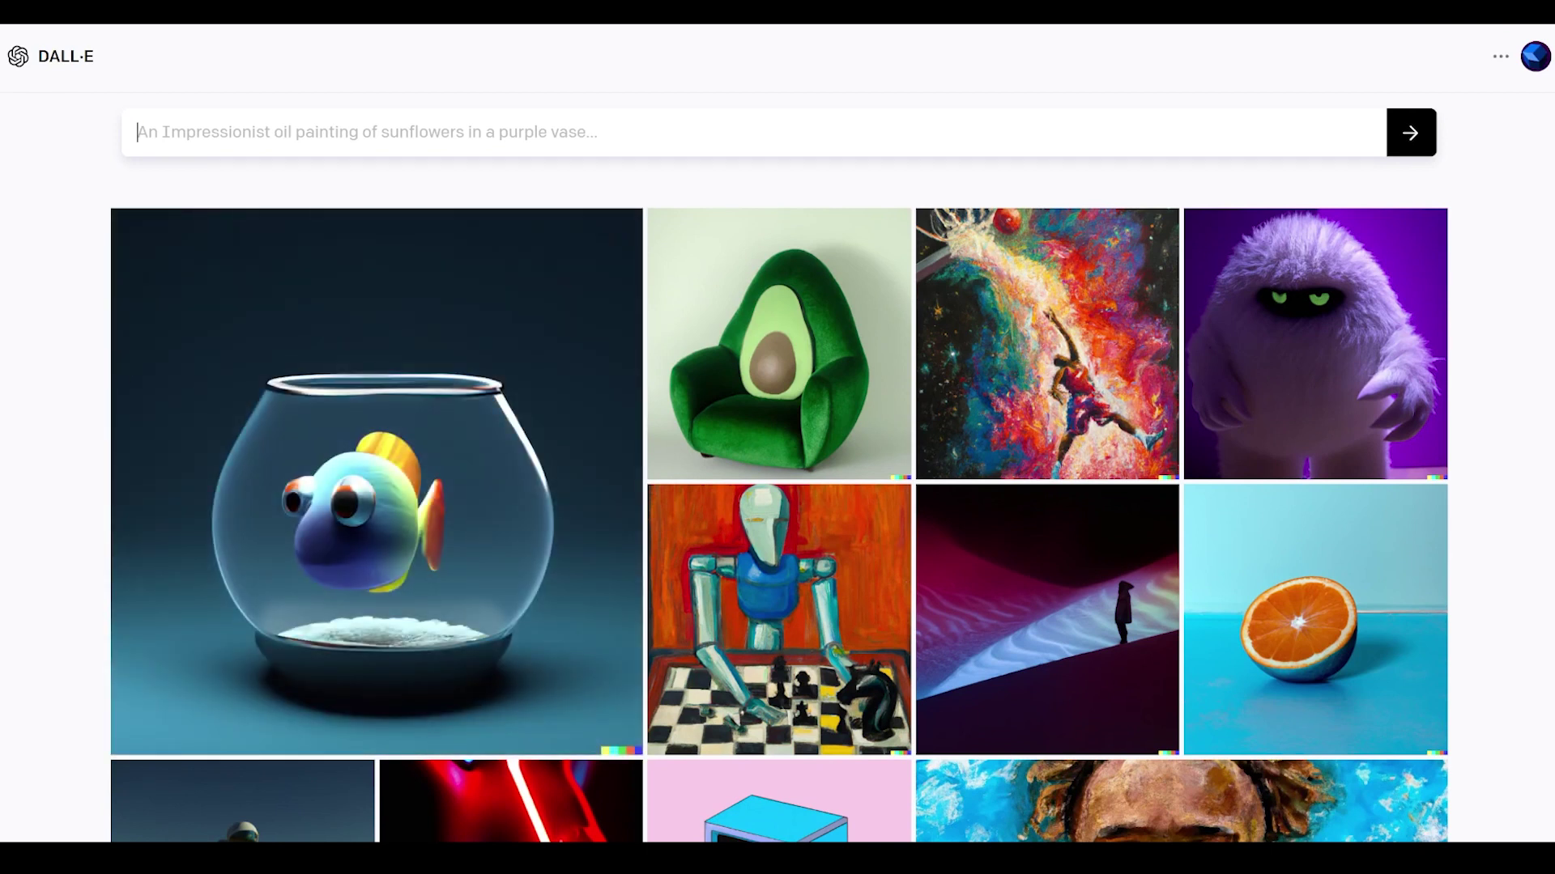
{"action": "scroll", "coordinate": [1498, 542], "scroll_direction": "up", "scroll_amount": 3}
{"action": "scroll", "coordinate": [1498, 543], "scroll_direction": "down", "scroll_amount": 3}
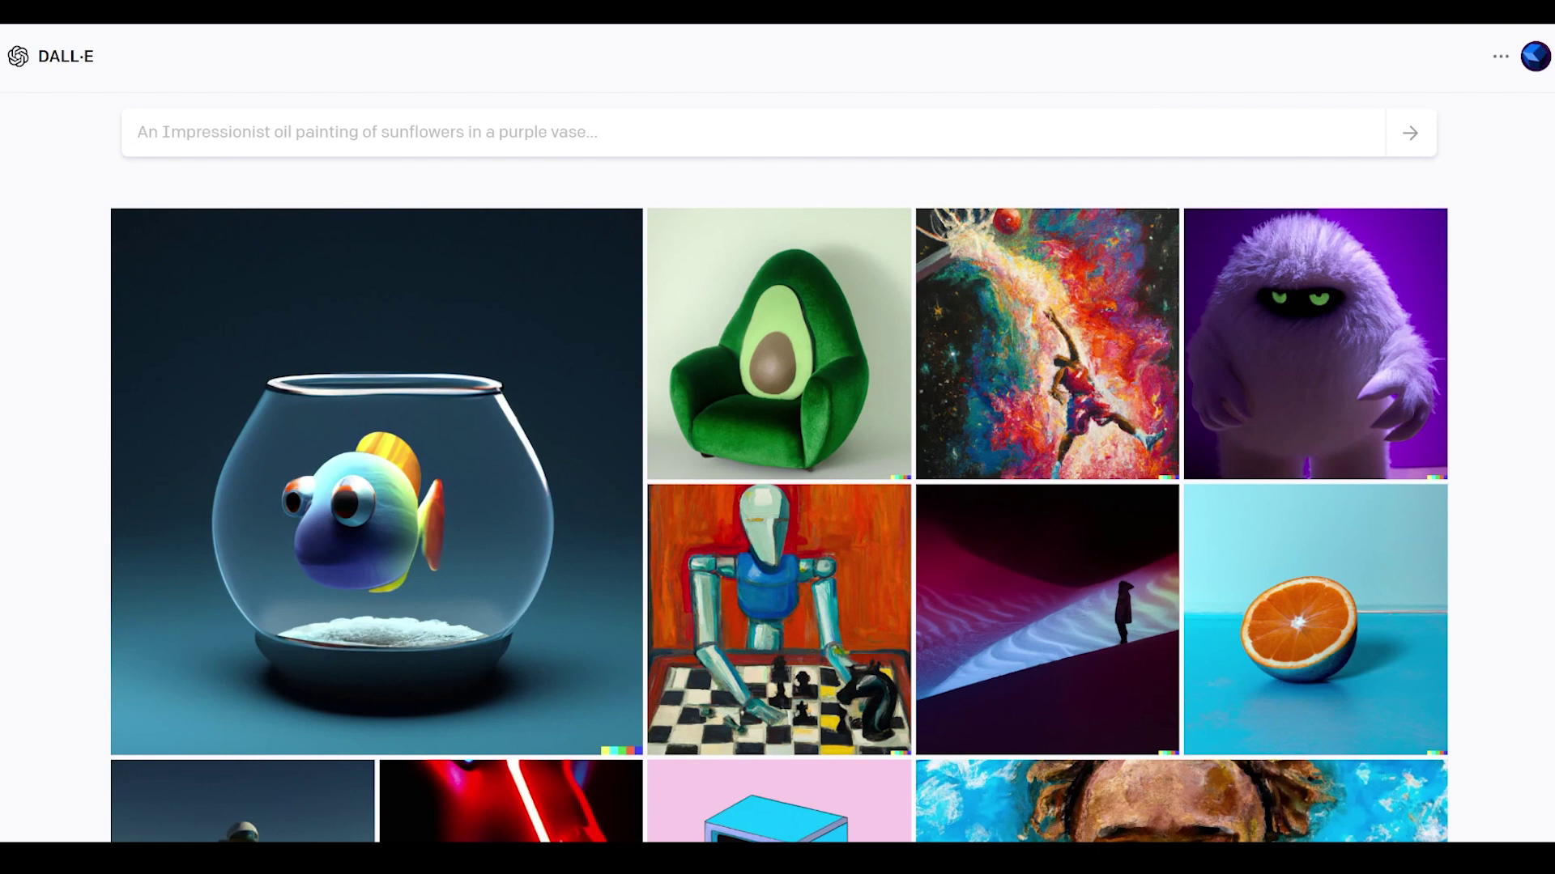
- Generate images from the prompt "a girl in front of a cityscape in the style of retrowave, digital art"
{"action": "left_click", "coordinate": [843, 123]}
{"action": "type", "text": "a girl in front of a cityscape in the style of retrowave, digital art"}
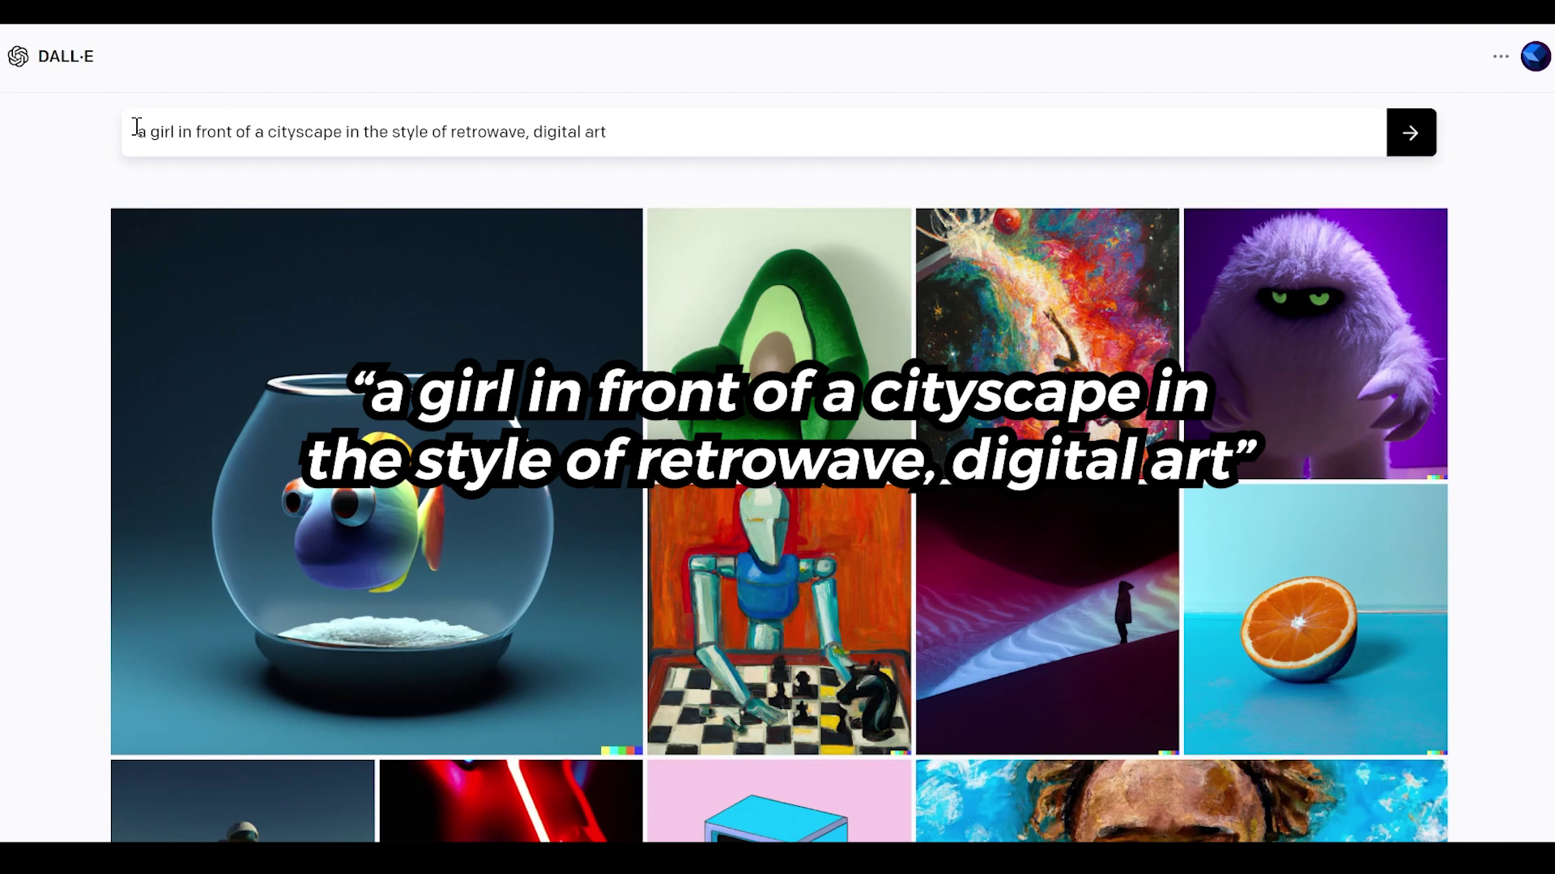
{"action": "left_click_drag", "start_coordinate": [135, 128], "coordinate": [346, 156]}
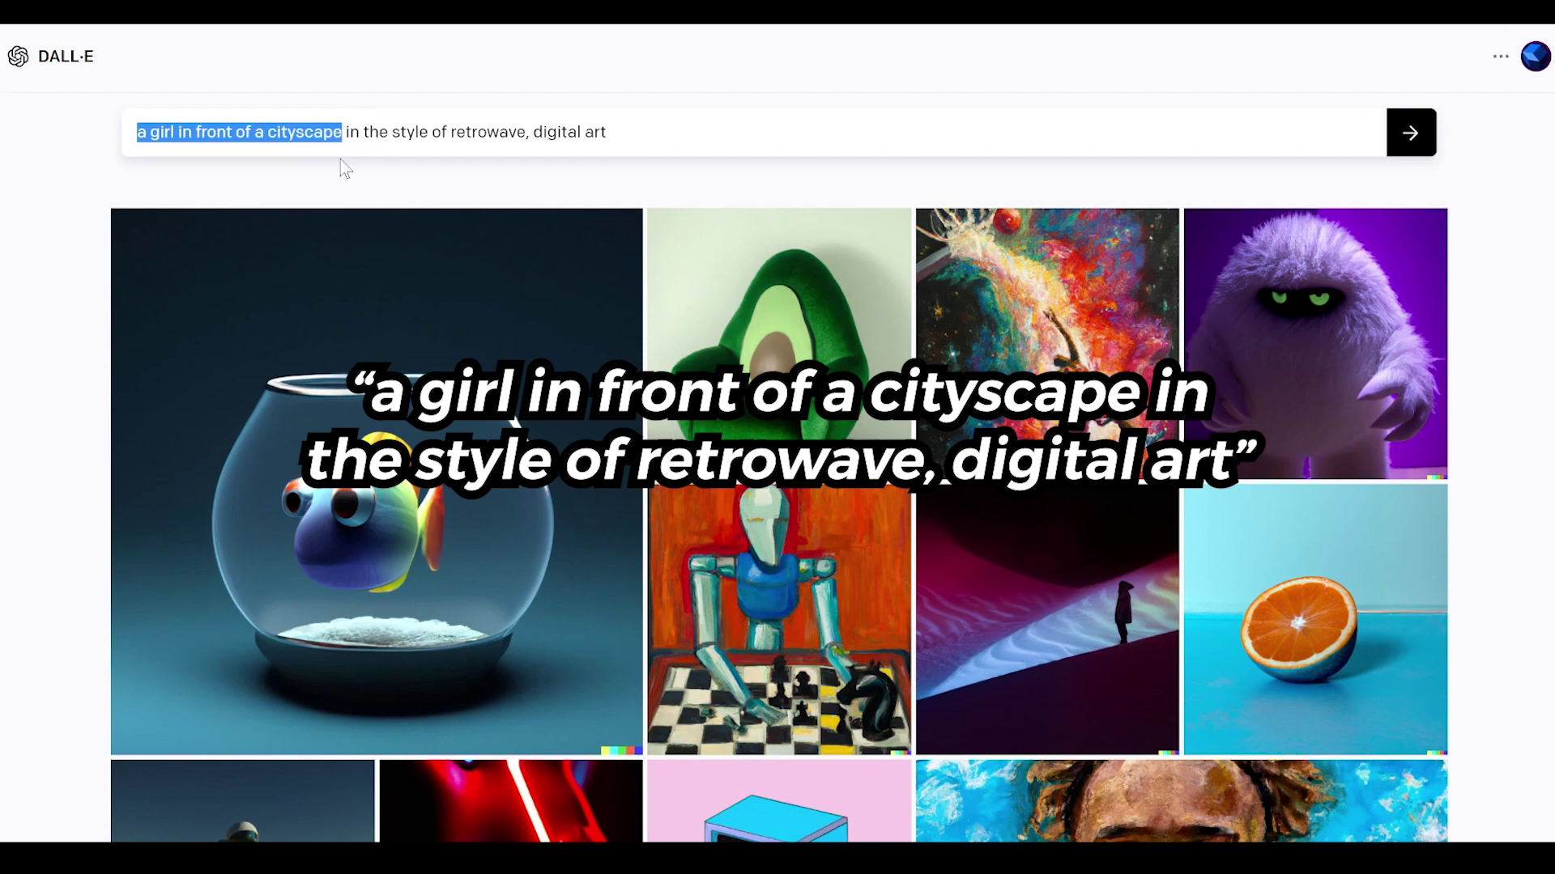
{"action": "left_click", "coordinate": [342, 136]}
{"action": "left_click_drag", "start_coordinate": [343, 136], "coordinate": [526, 151]}
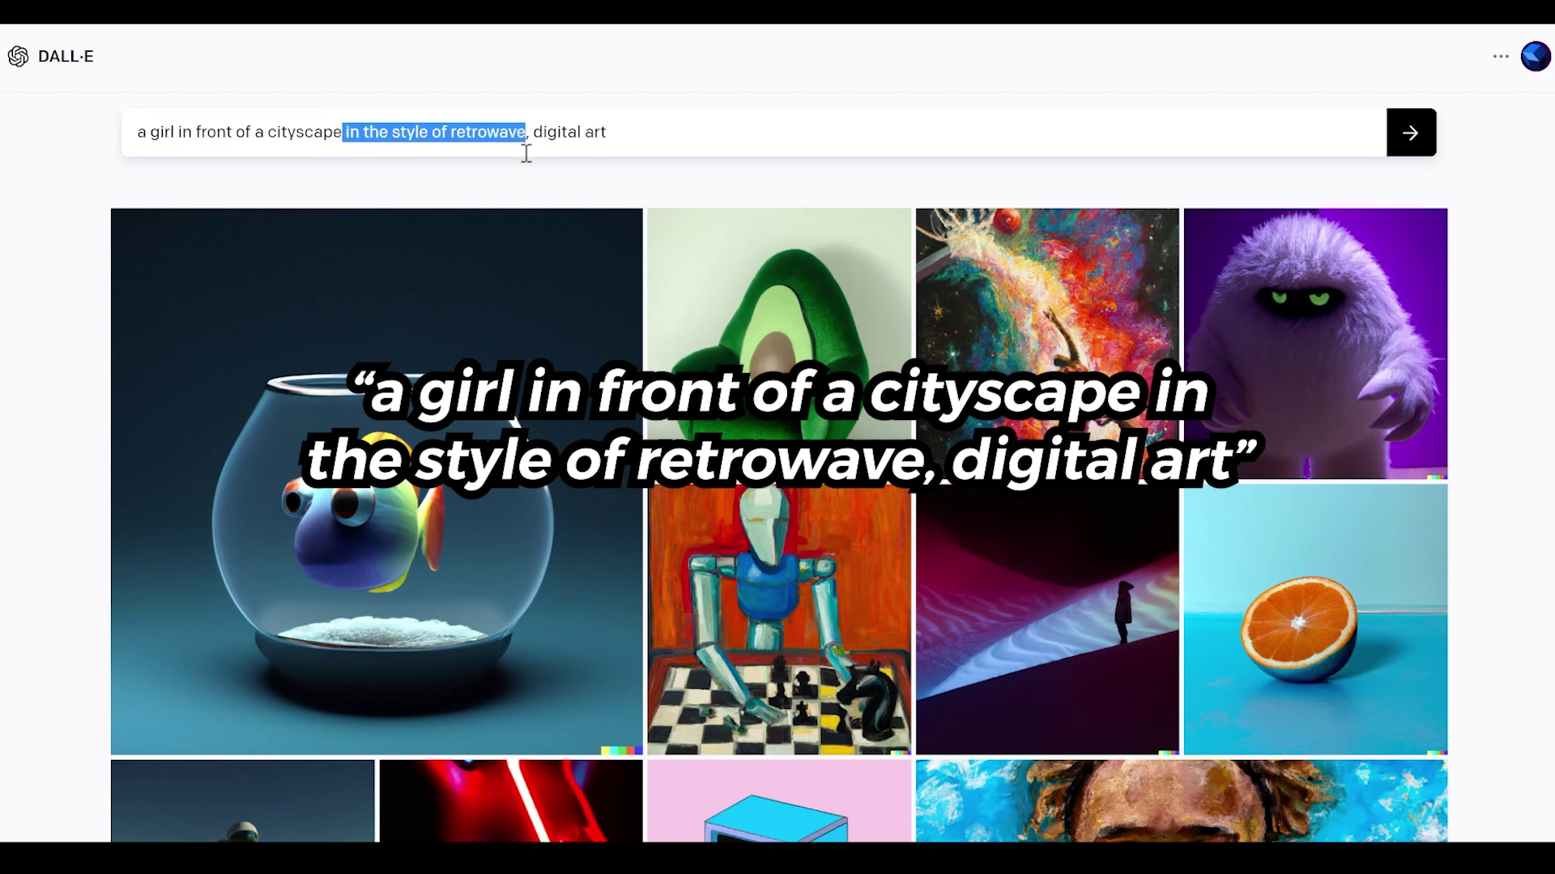
{"action": "left_click_drag", "start_coordinate": [634, 142], "coordinate": [528, 134]}
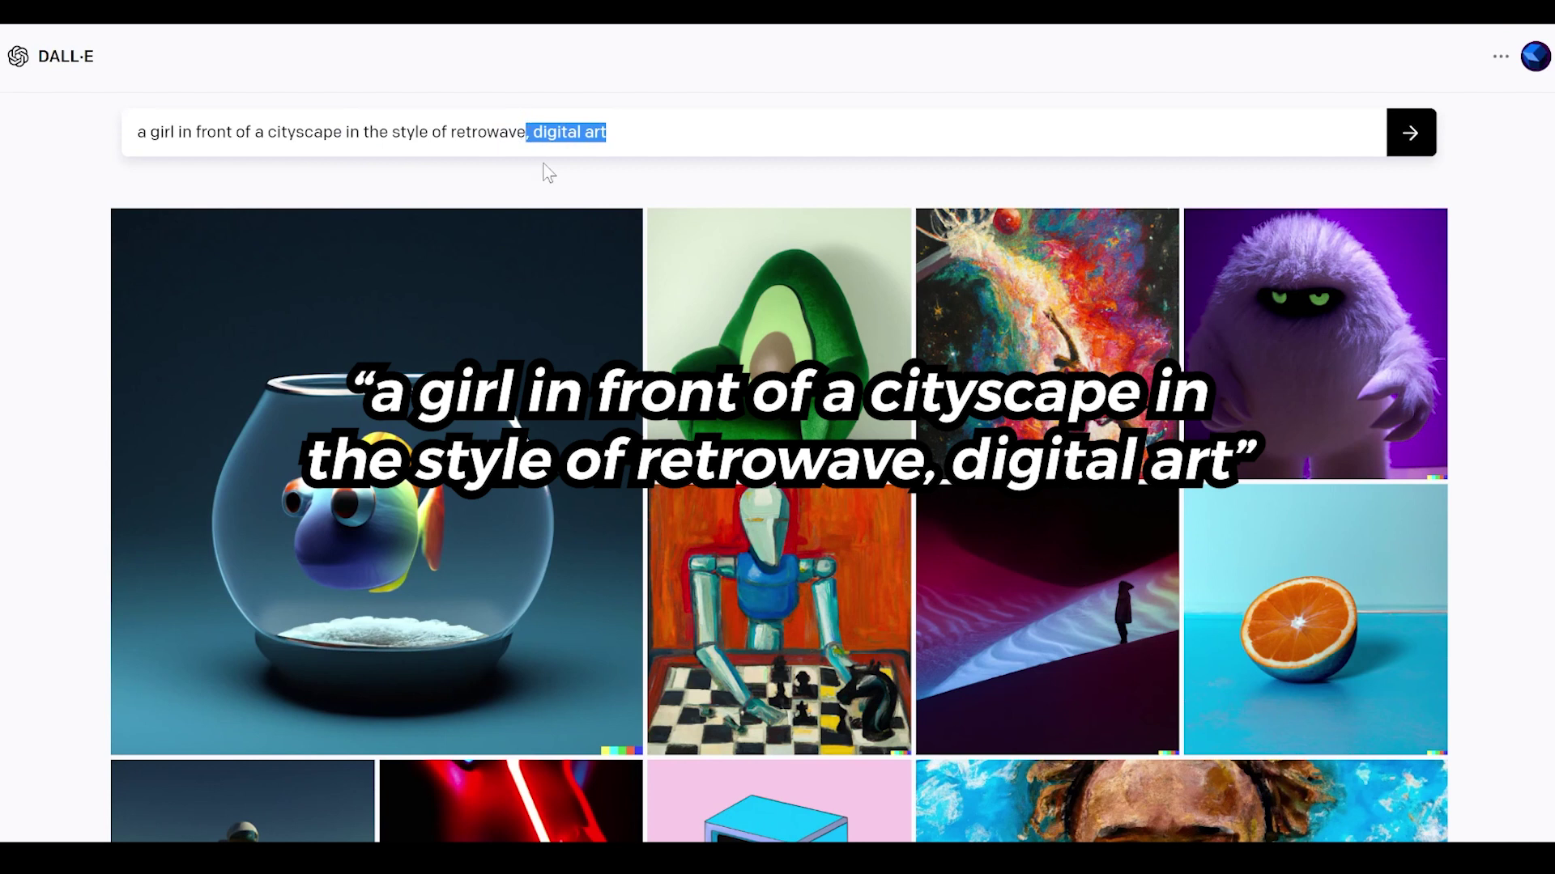
{"action": "left_click", "coordinate": [1407, 140]}
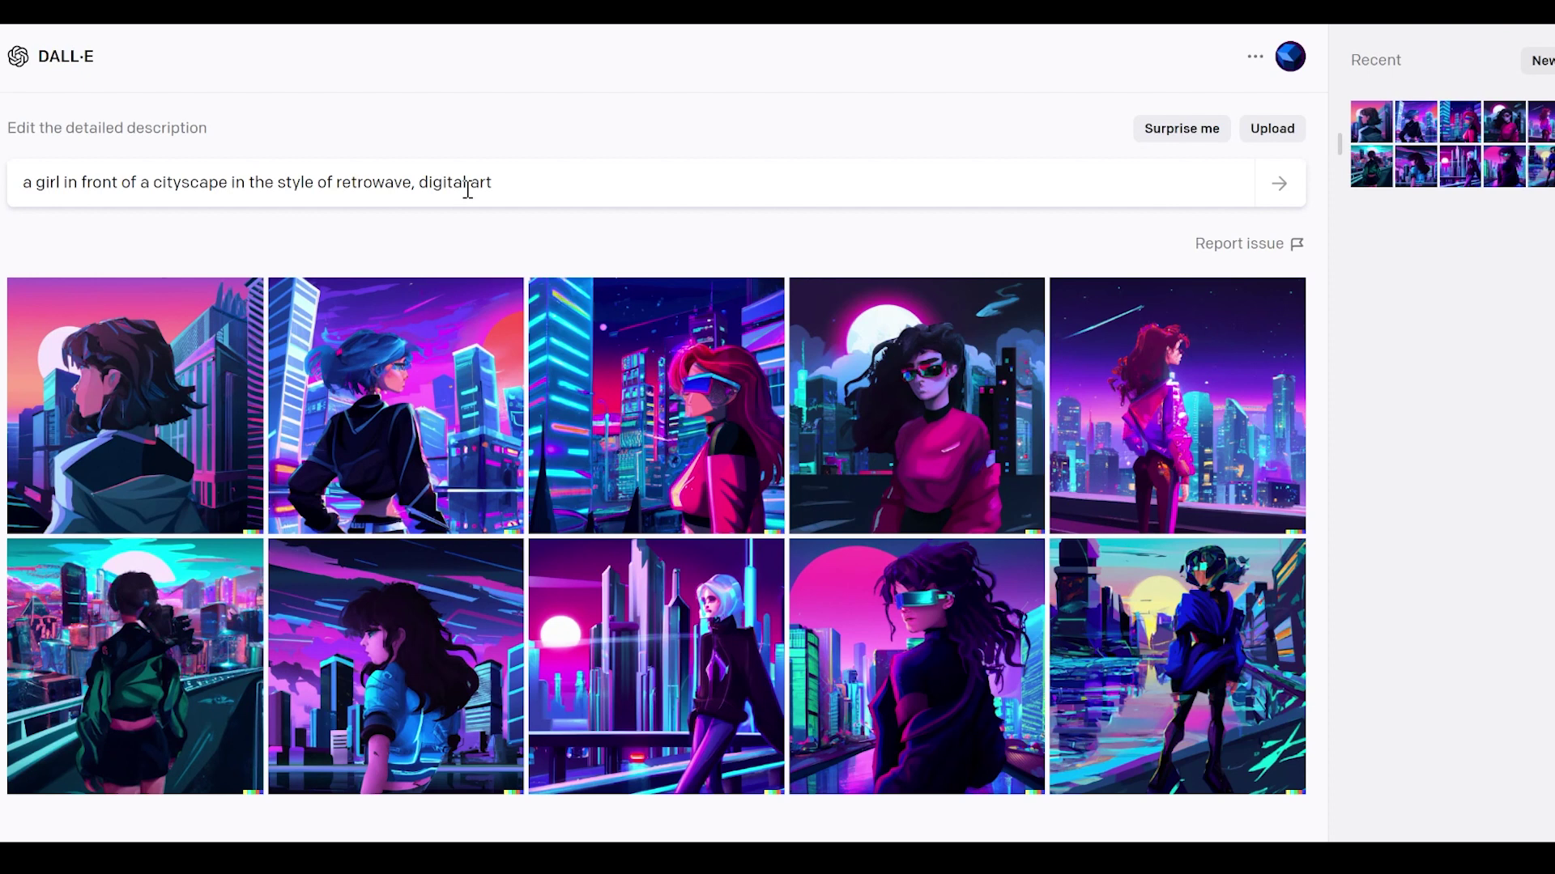
- Go through the generated images at full size and download the one of the girl with the teal visor and large pink sun
{"action": "left_click", "coordinate": [198, 417]}
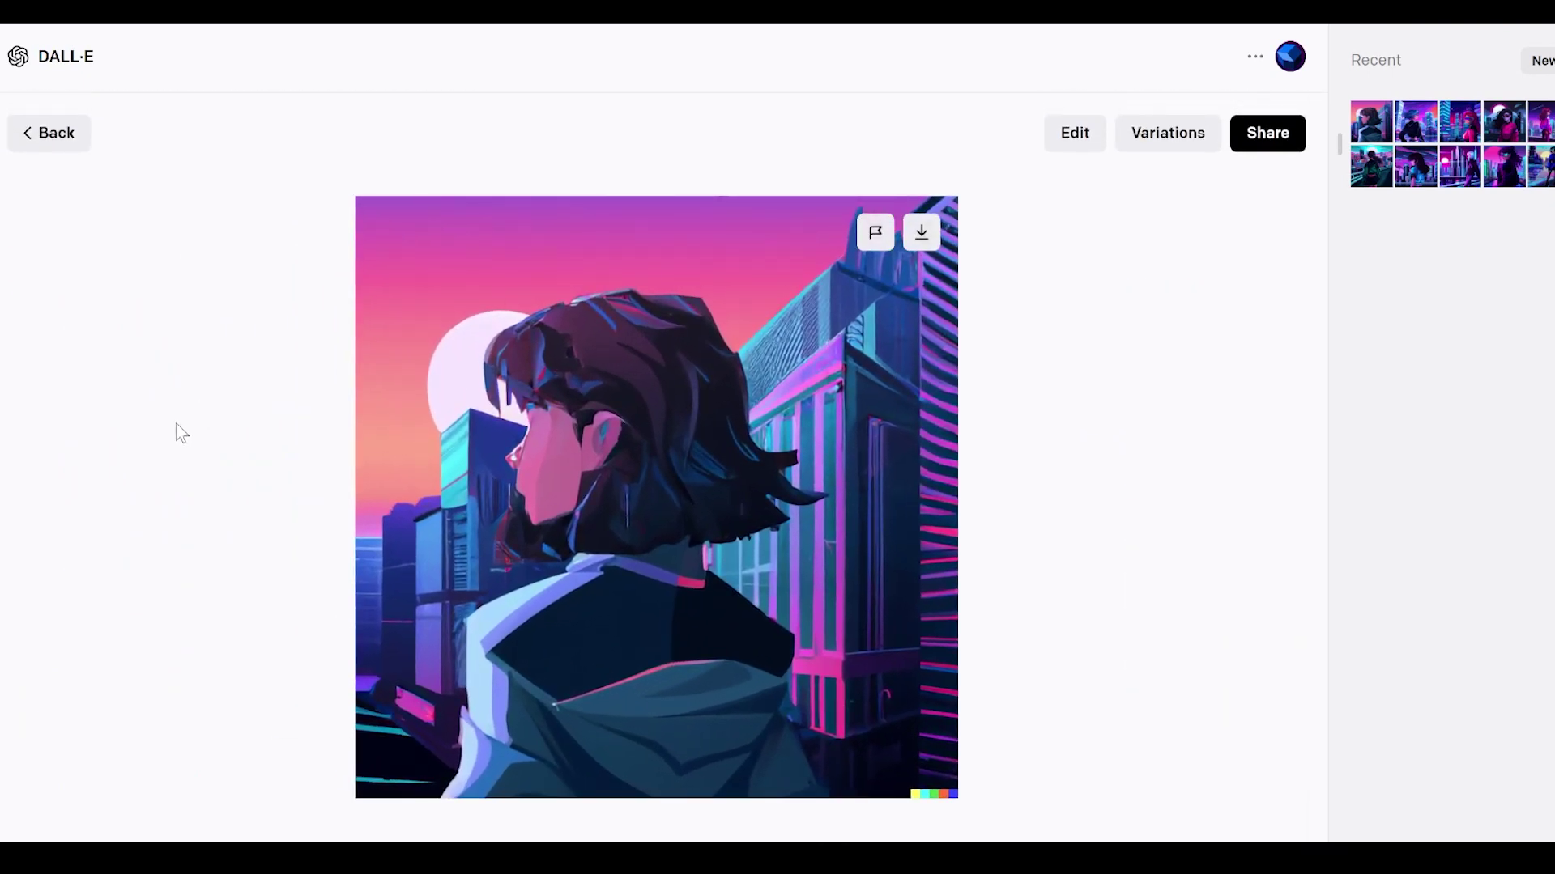
{"action": "key", "text": "Right"}
{"action": "key", "text": "Right"}
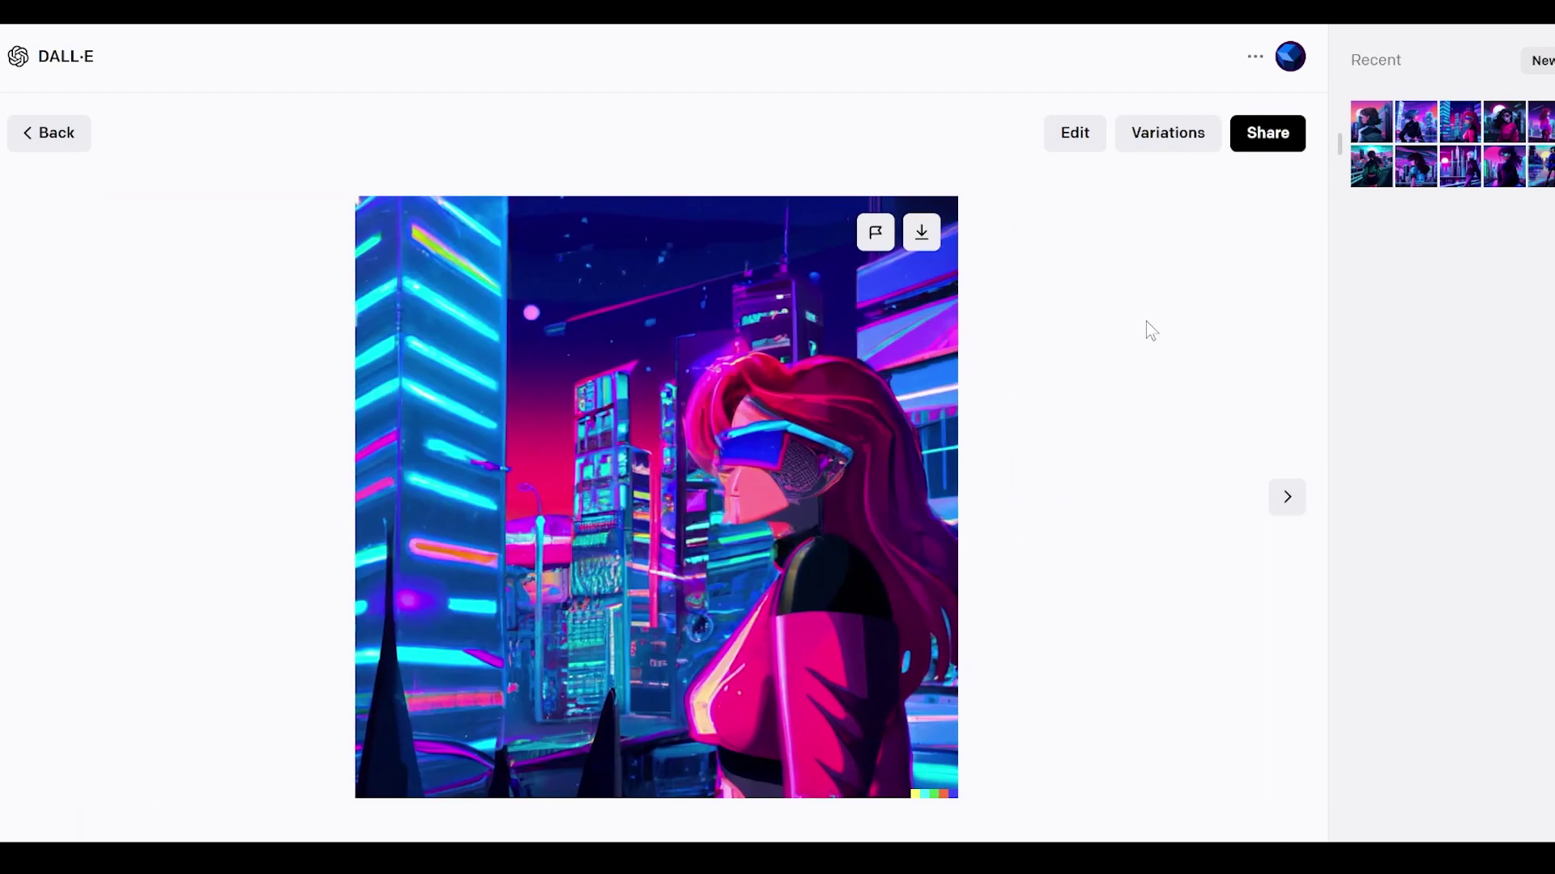
{"action": "key", "text": "Right"}
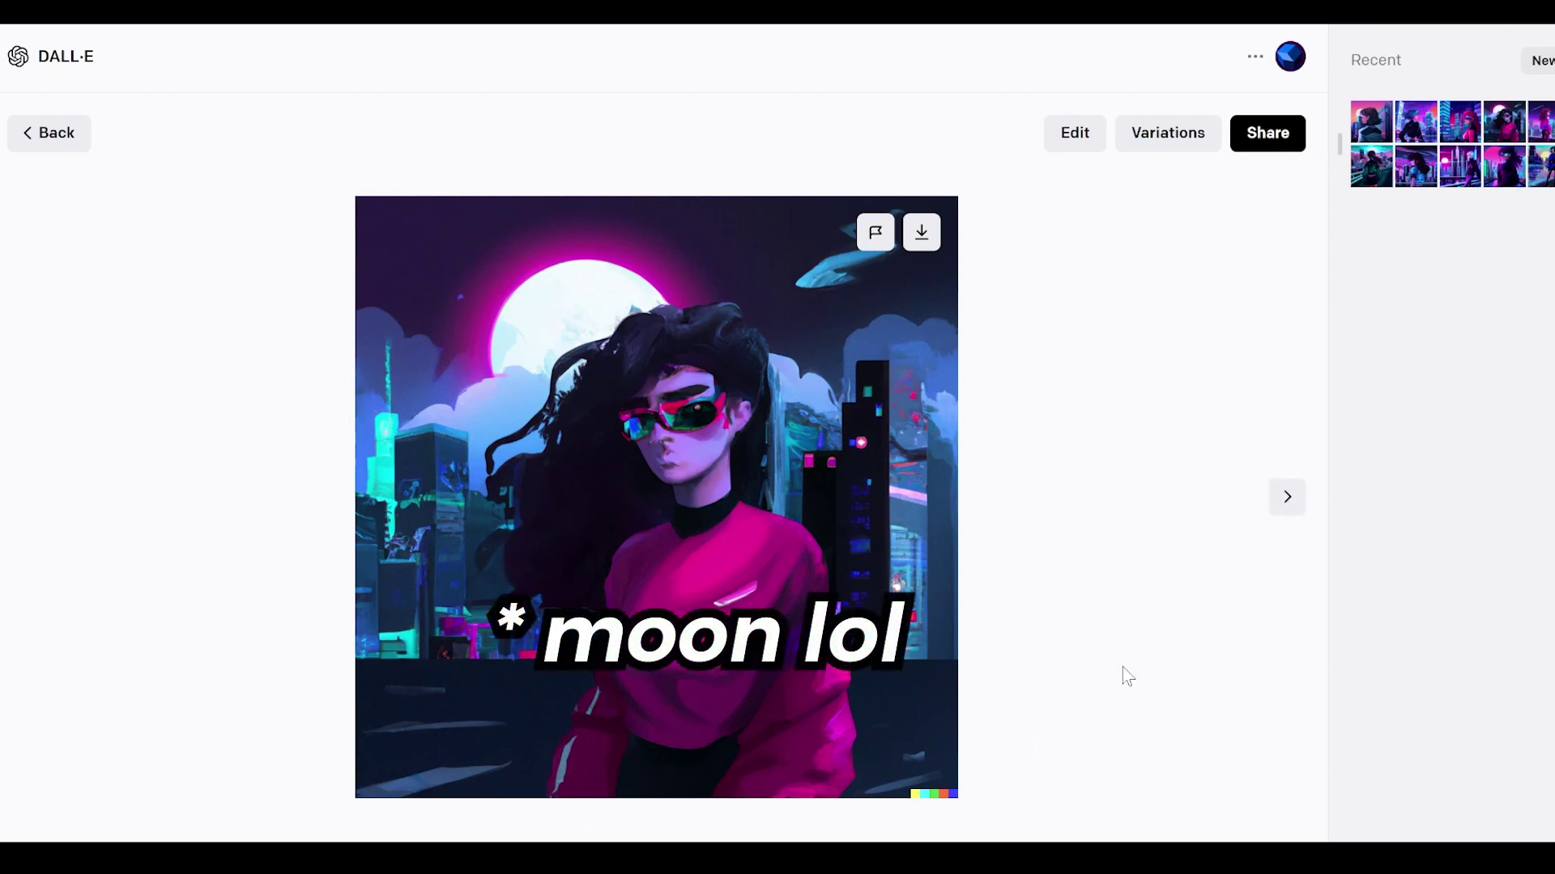
{"action": "key", "text": "Right"}
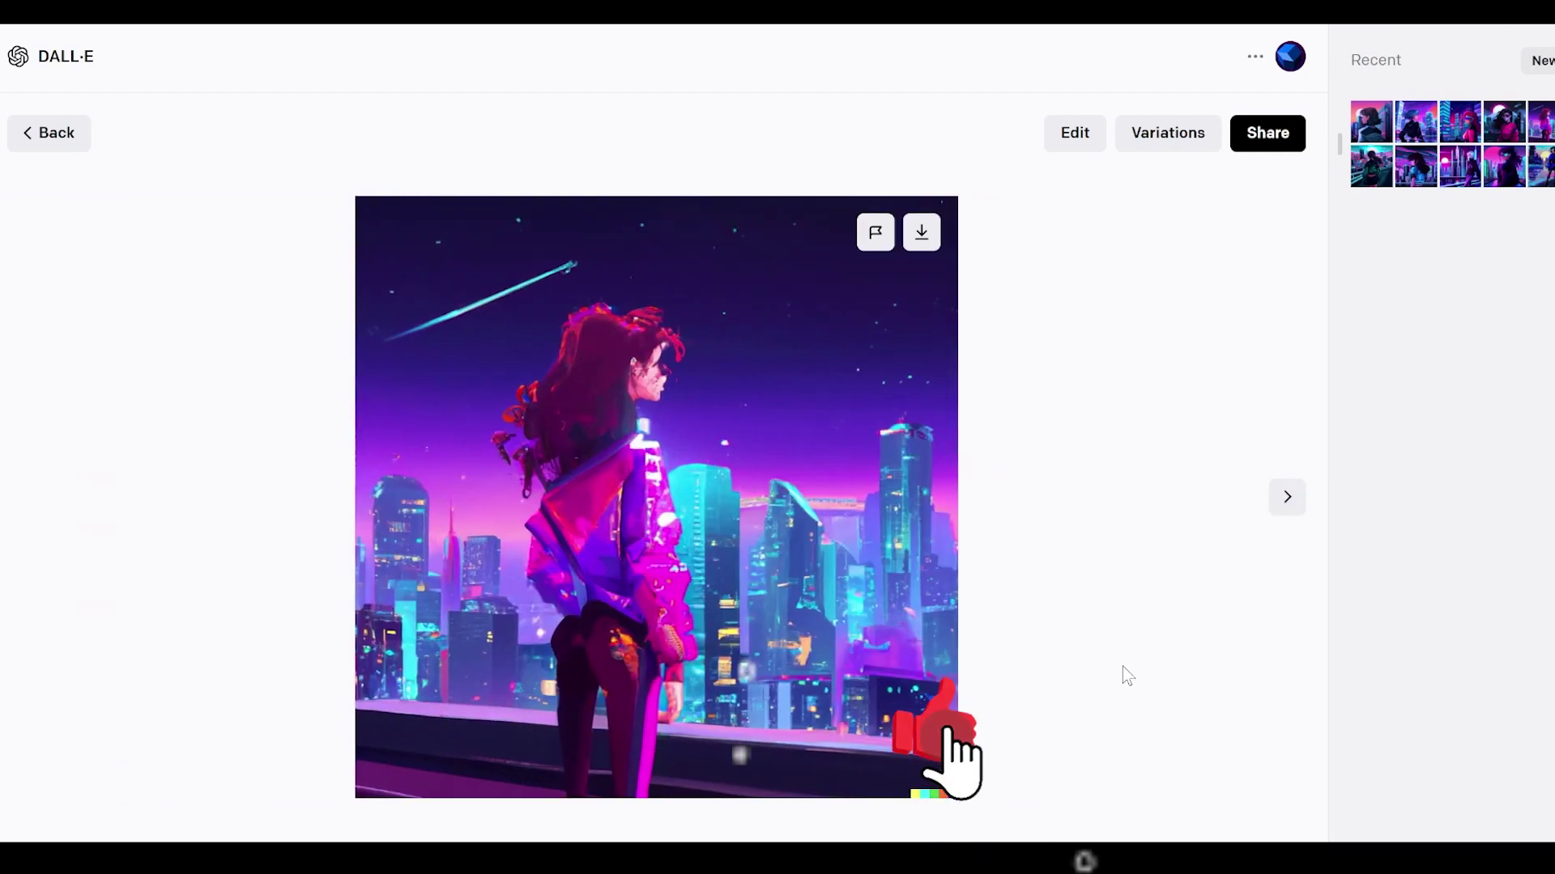
{"action": "key", "text": "Right"}
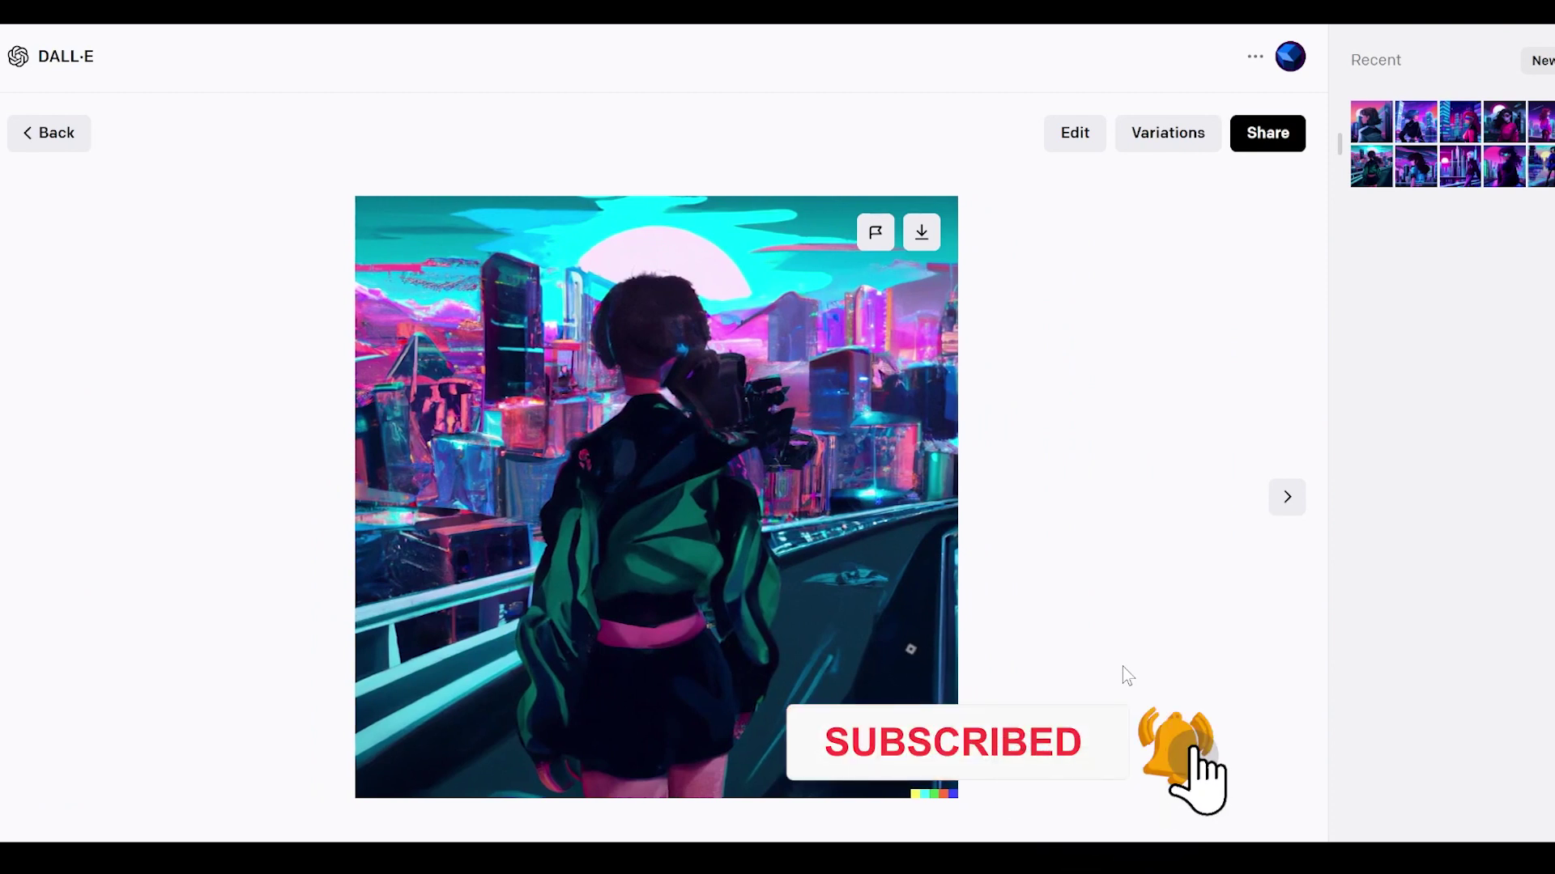
{"action": "key", "text": "Right"}
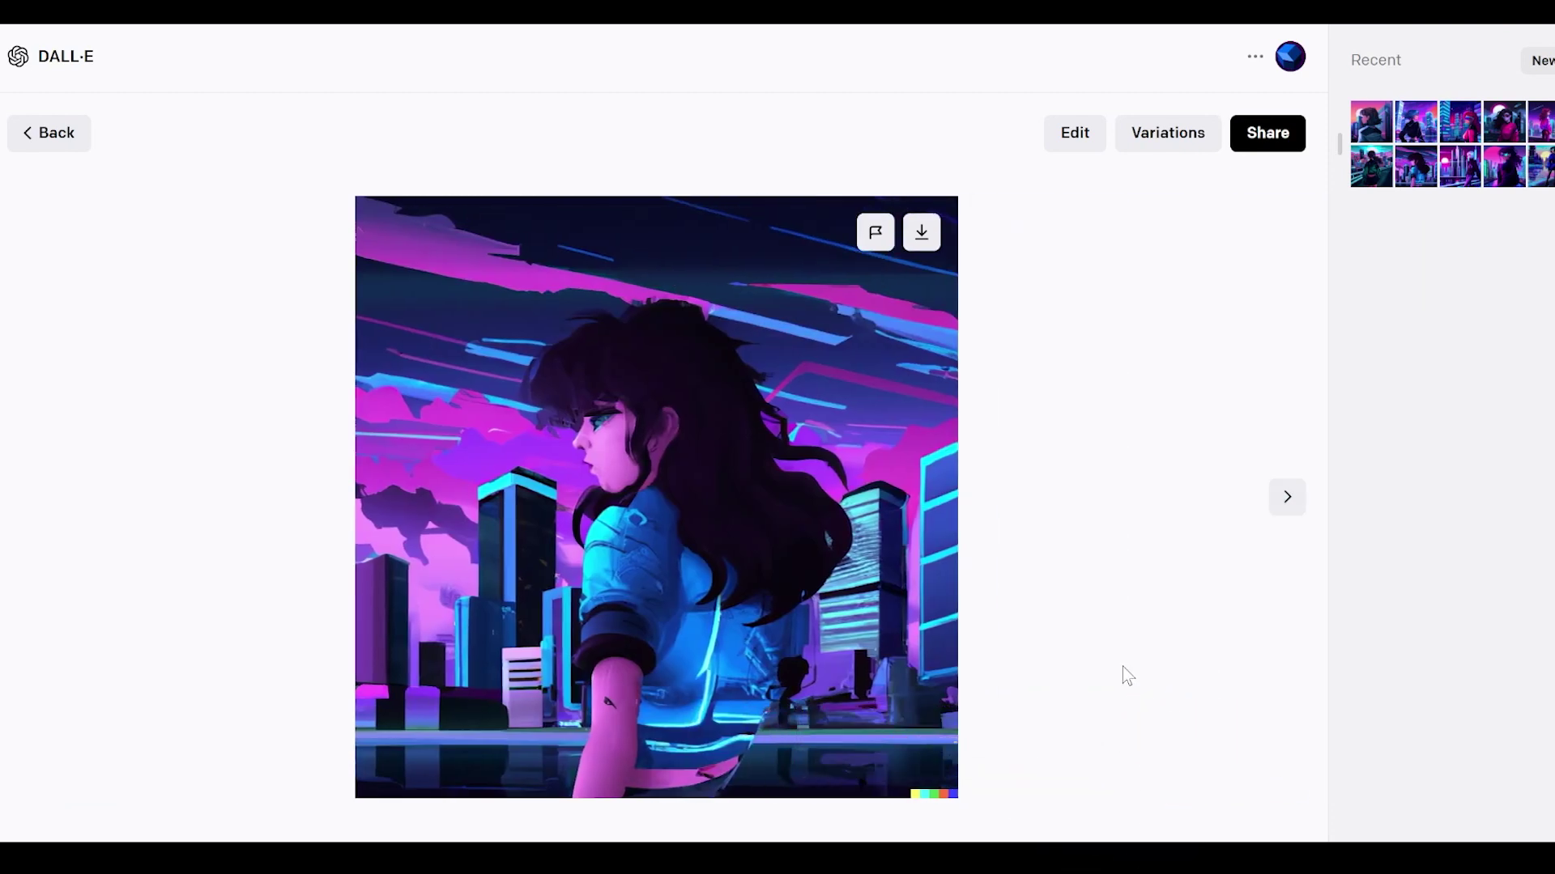
{"action": "key", "text": "Right"}
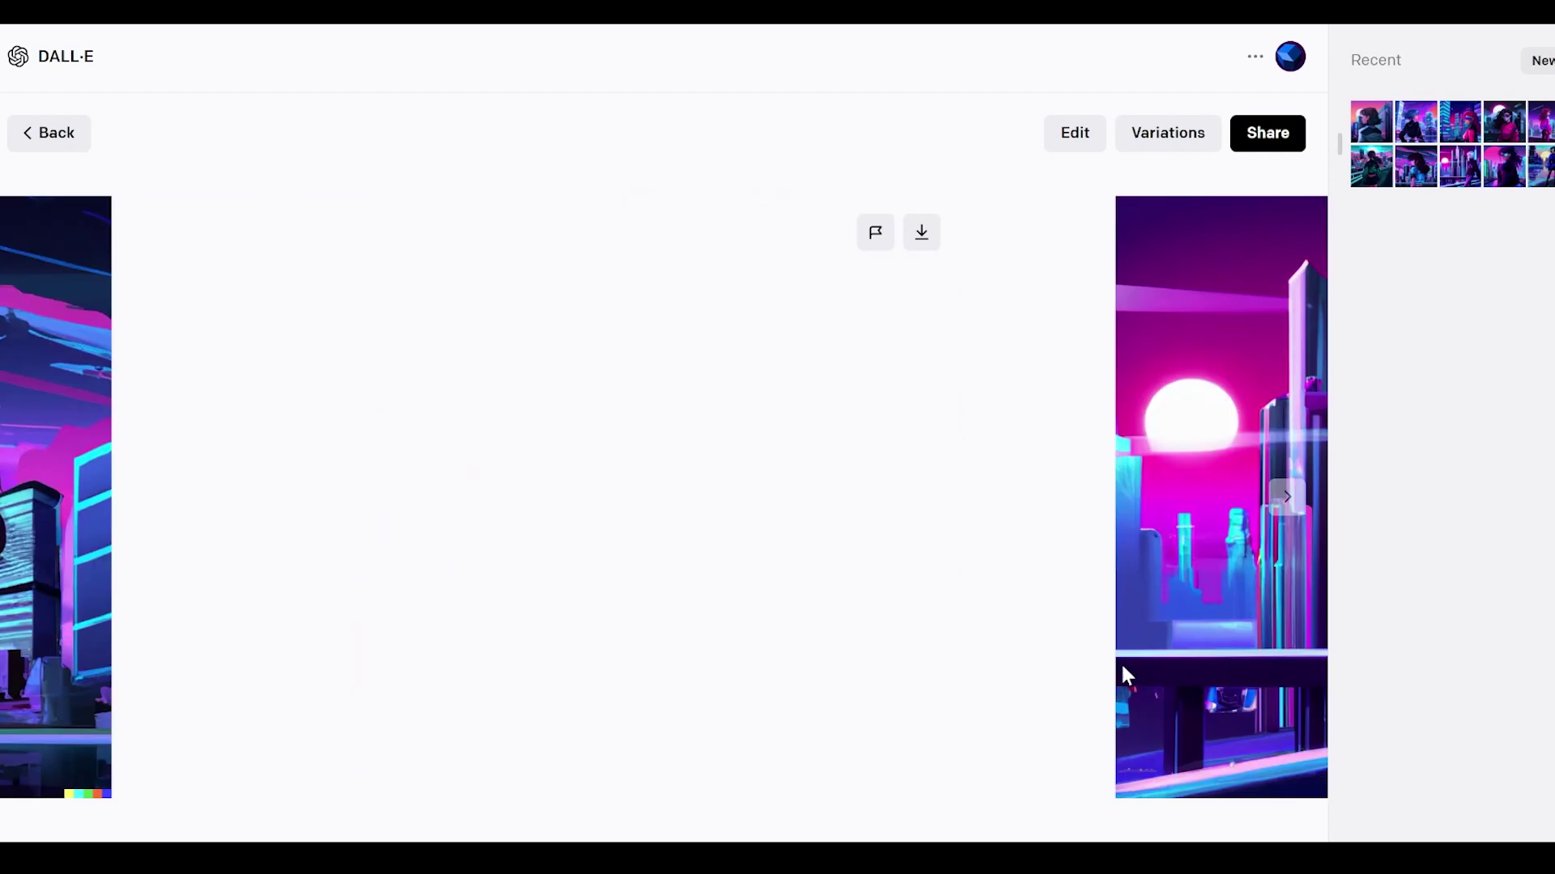
{"action": "key", "text": "Right"}
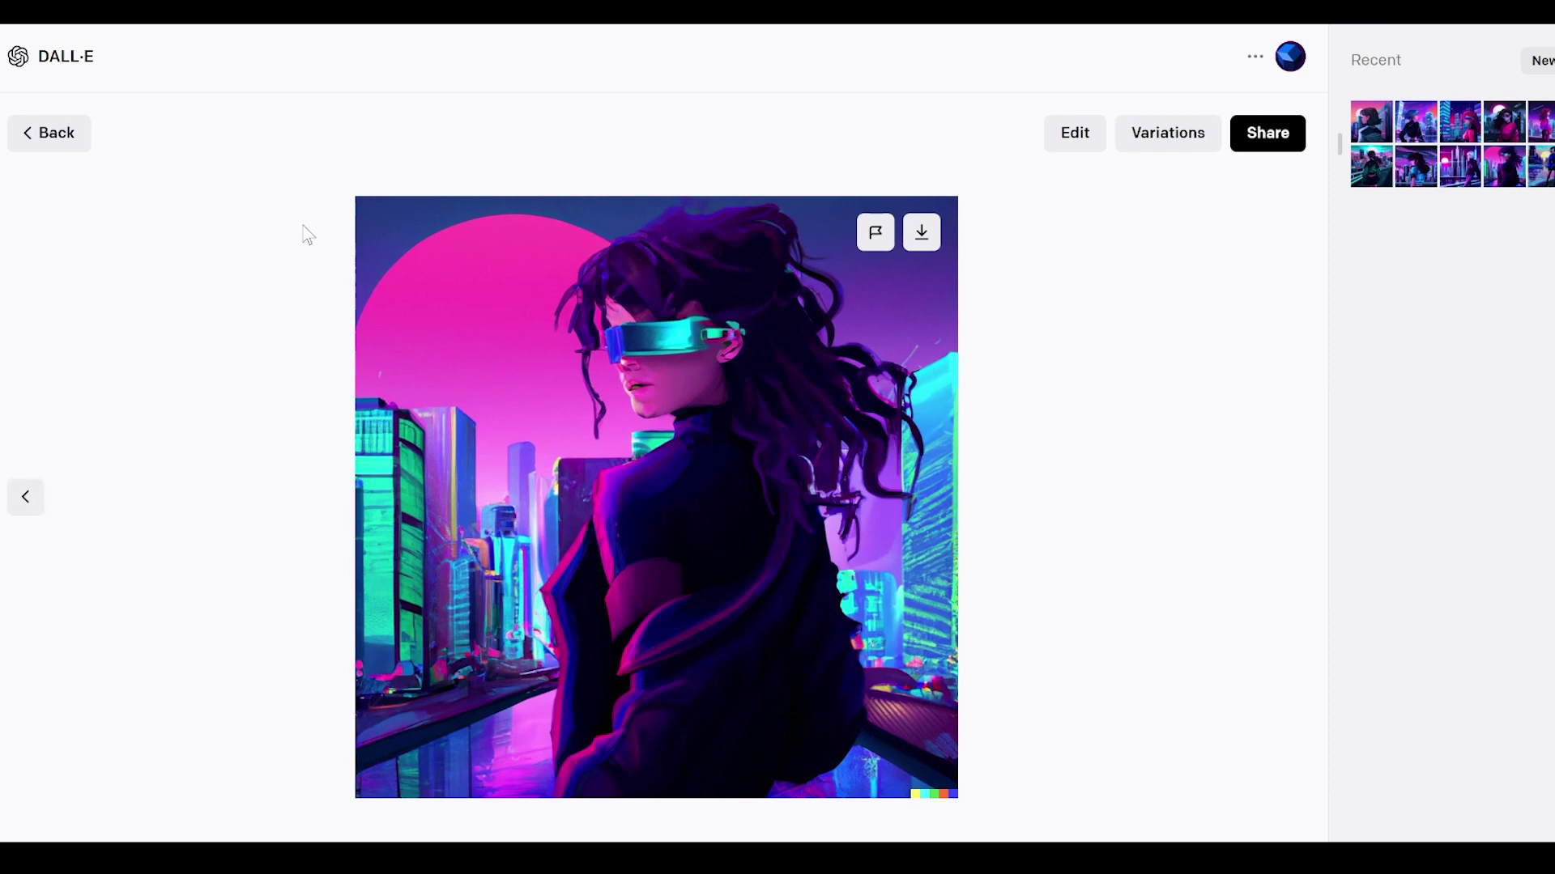
{"action": "left_click", "coordinate": [933, 245]}
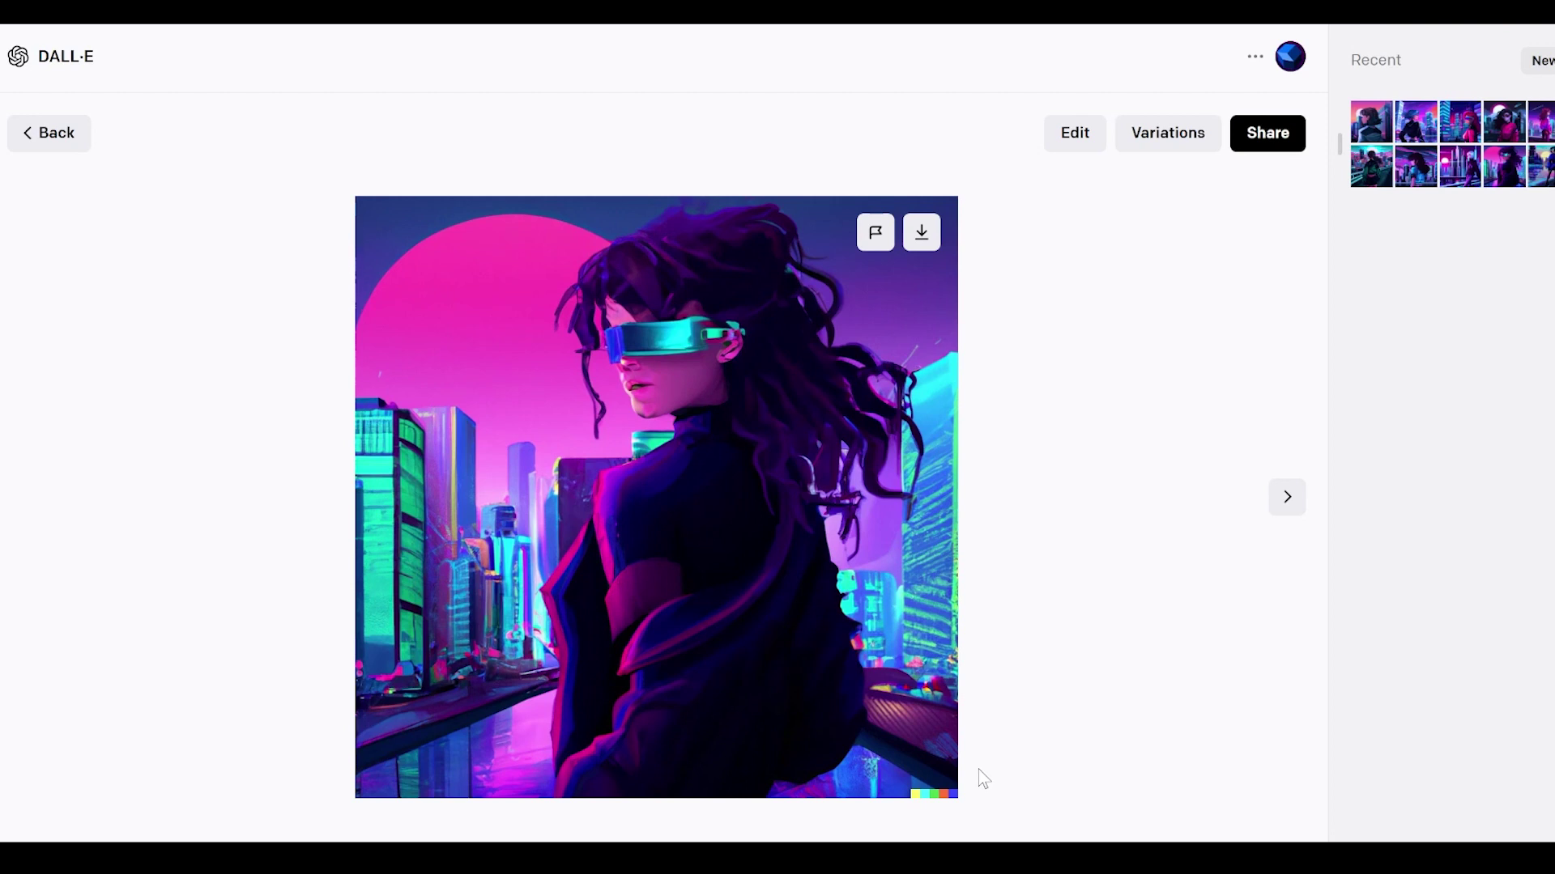
- View the remaining images of the first batch at full size and revisit the earlier ones for comparison
{"action": "key", "text": "Right"}
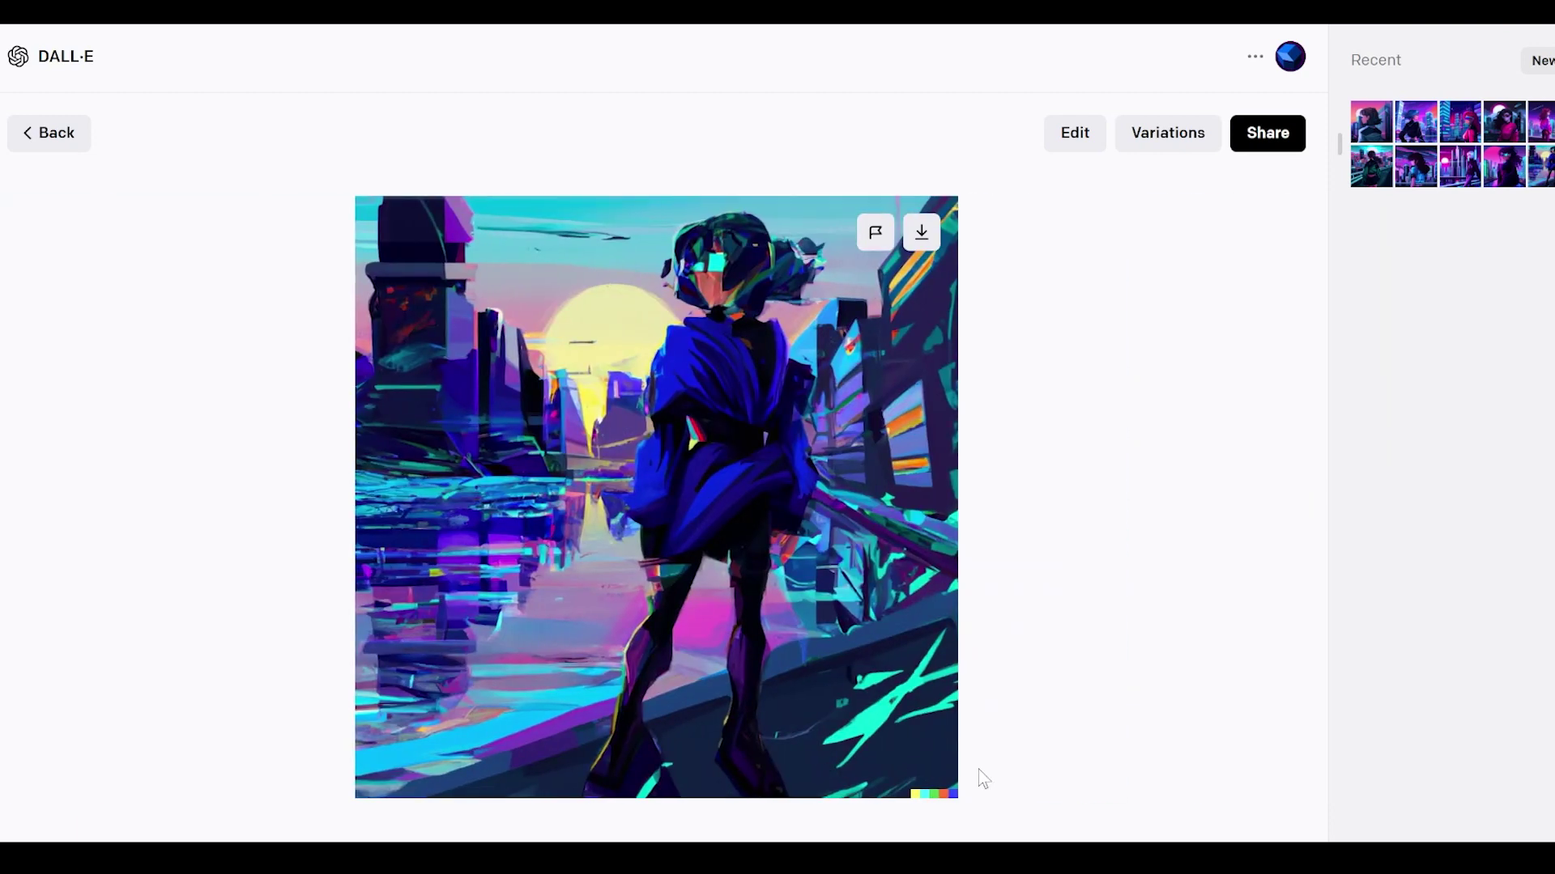
{"action": "key", "text": "Right"}
{"action": "key", "text": "Right"}
{"action": "key", "text": "Right"}
{"action": "key", "text": "Right"}
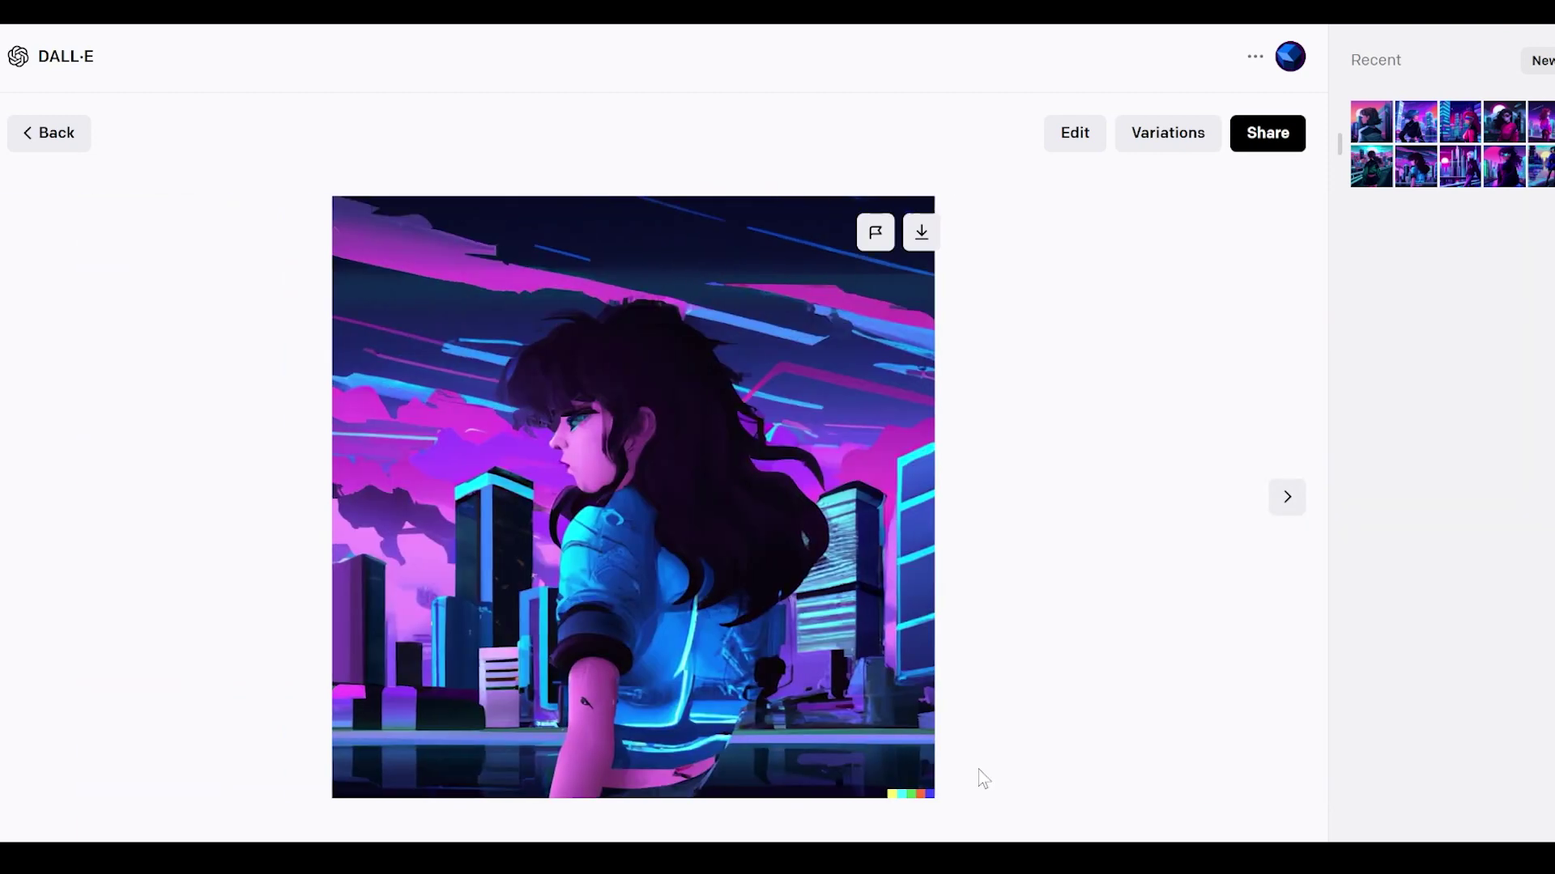
{"action": "key", "text": "Left"}
{"action": "key", "text": "Left"}
{"action": "key", "text": "Left"}
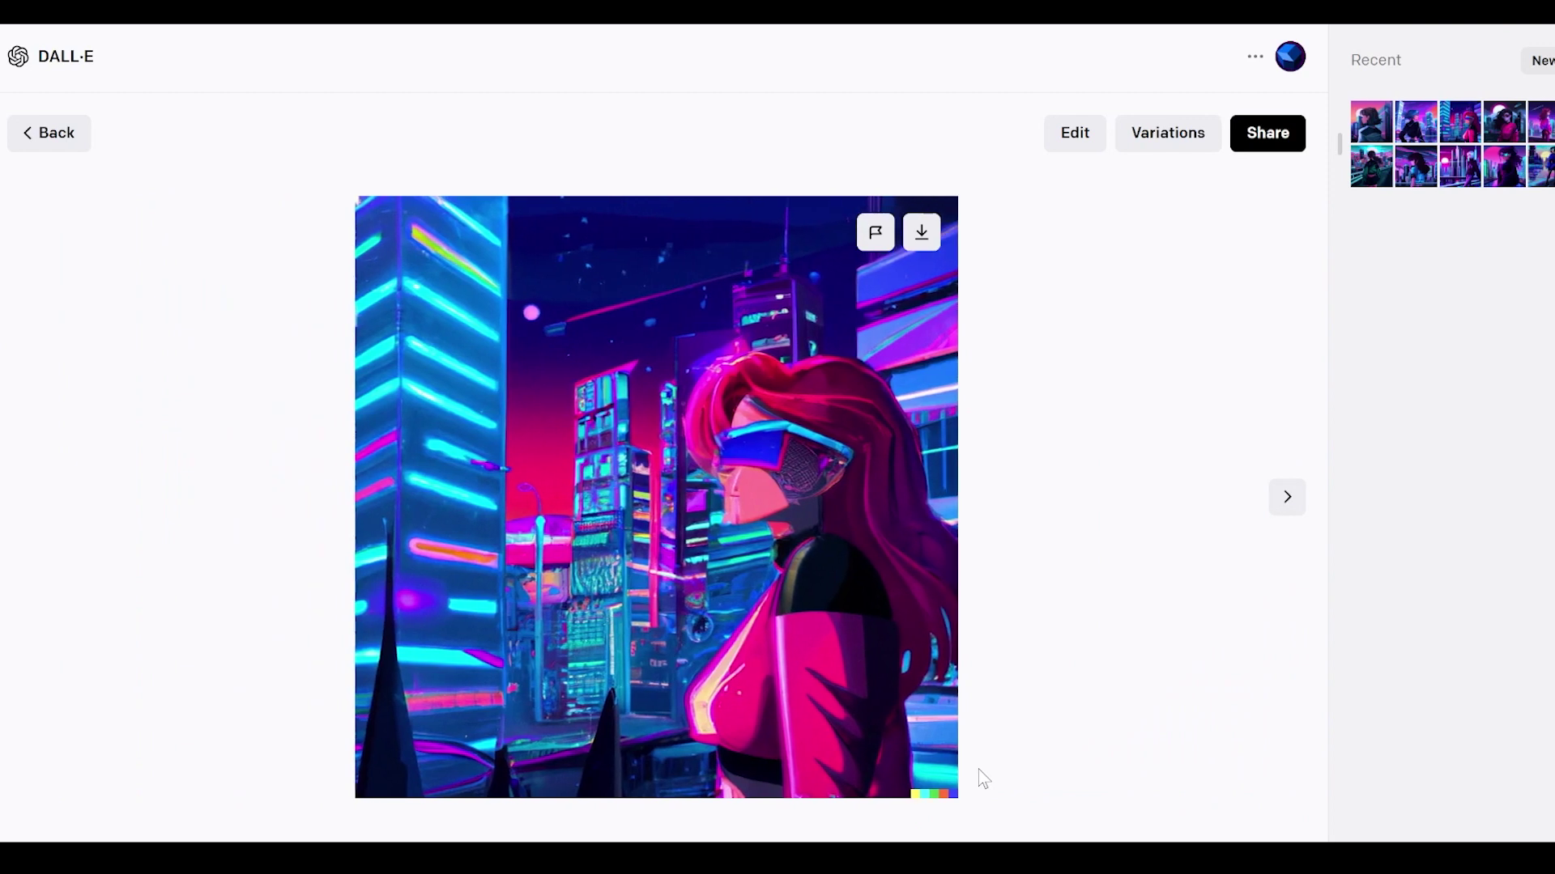
- Return to the results grid and generate another batch of images from the same retrowave prompt
{"action": "key", "text": "Escape"}
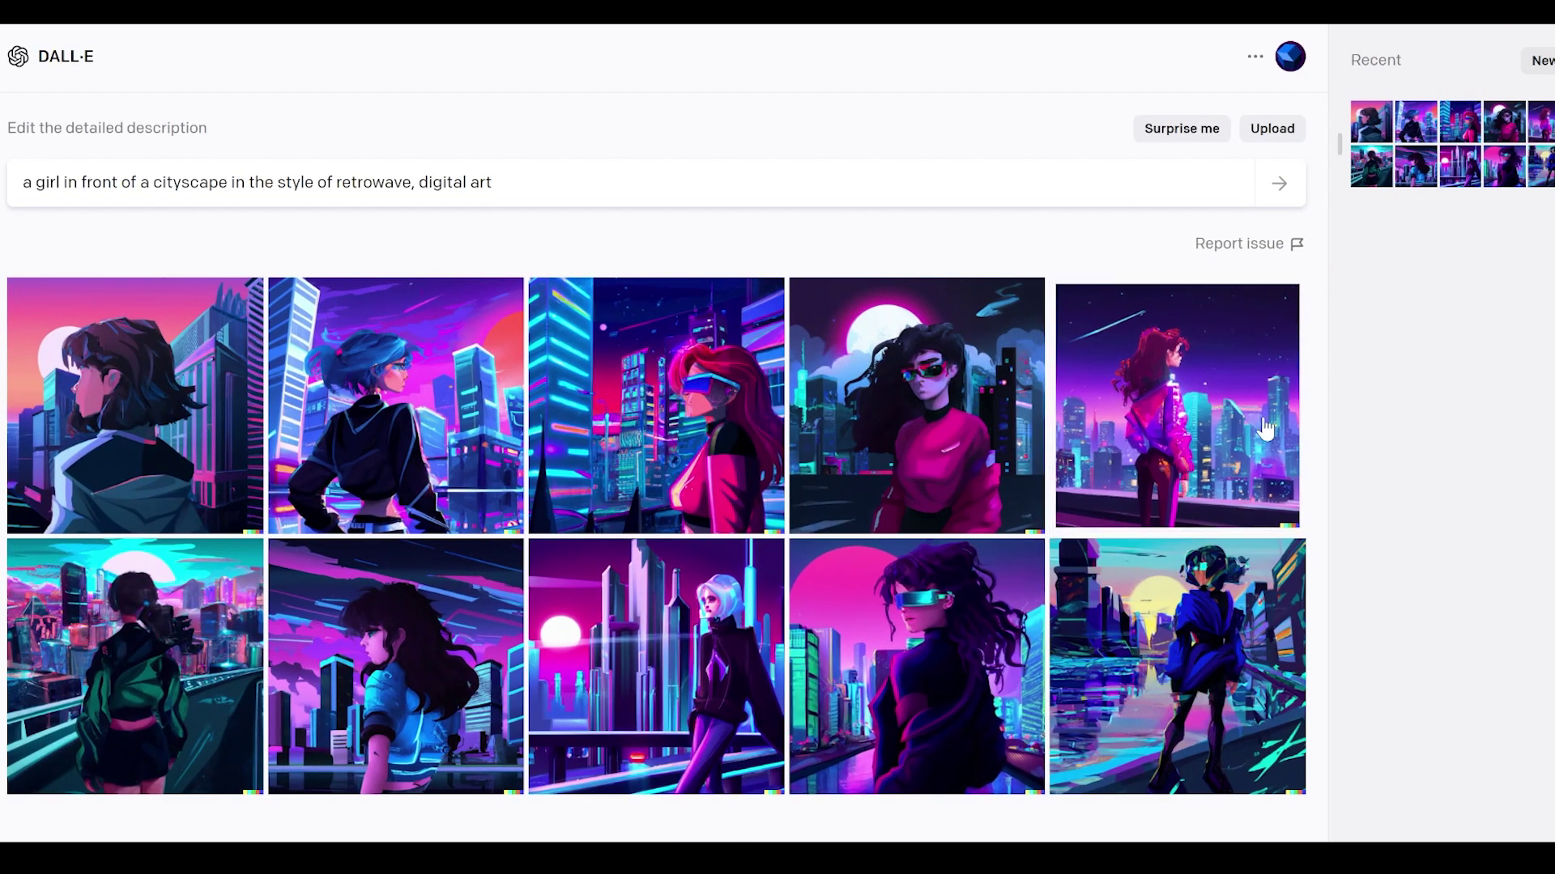
{"action": "left_click", "coordinate": [1292, 191]}
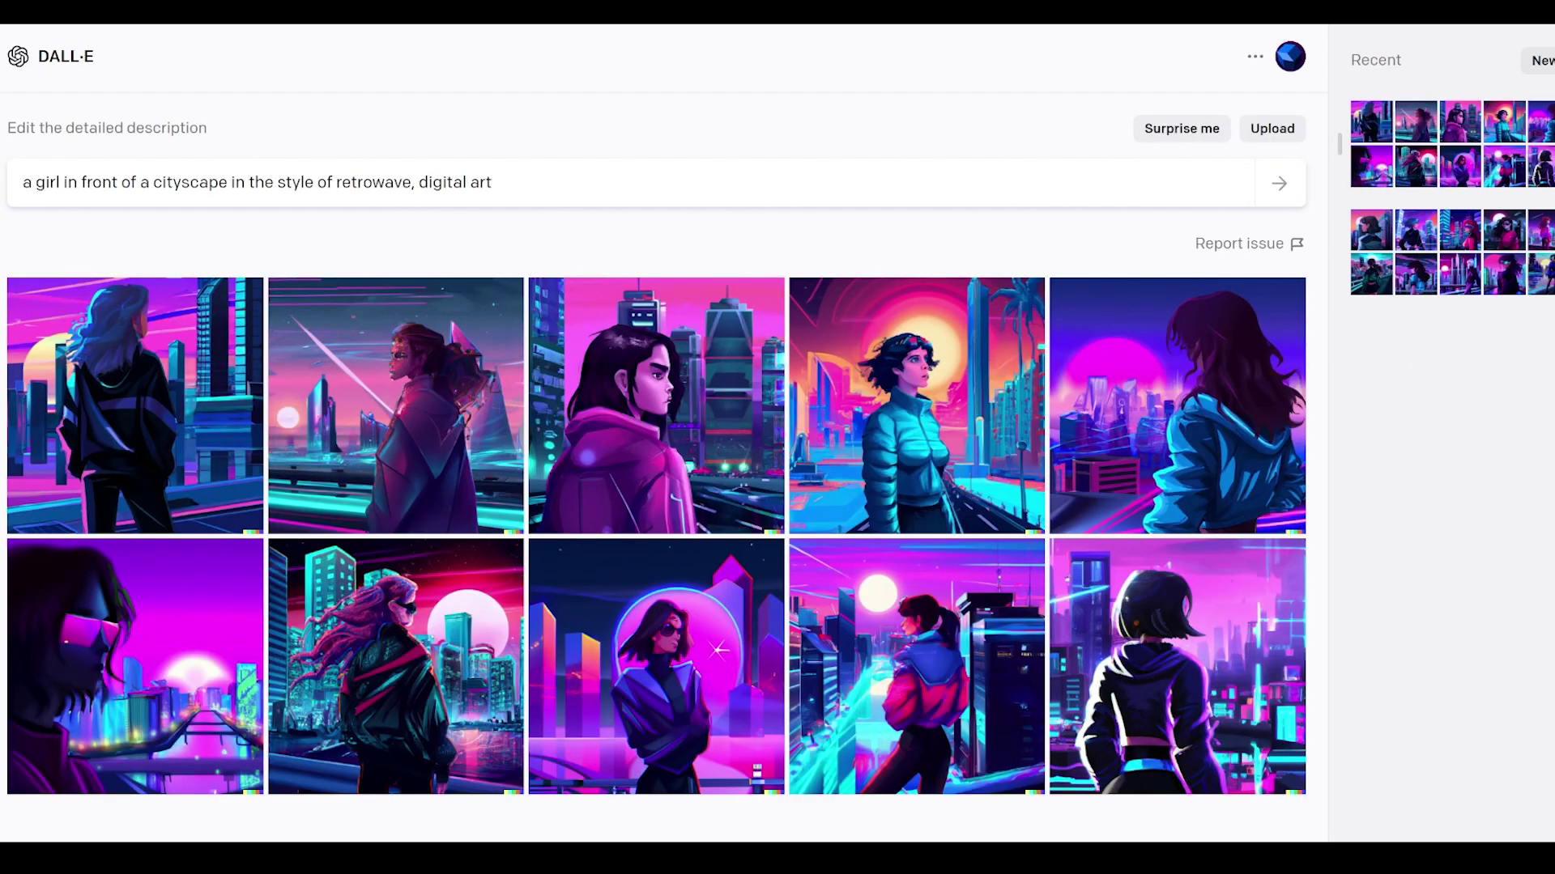
- Examine the second batch's images one by one at full size, starting with the first, and return to the results grid
{"action": "left_click", "coordinate": [204, 421]}
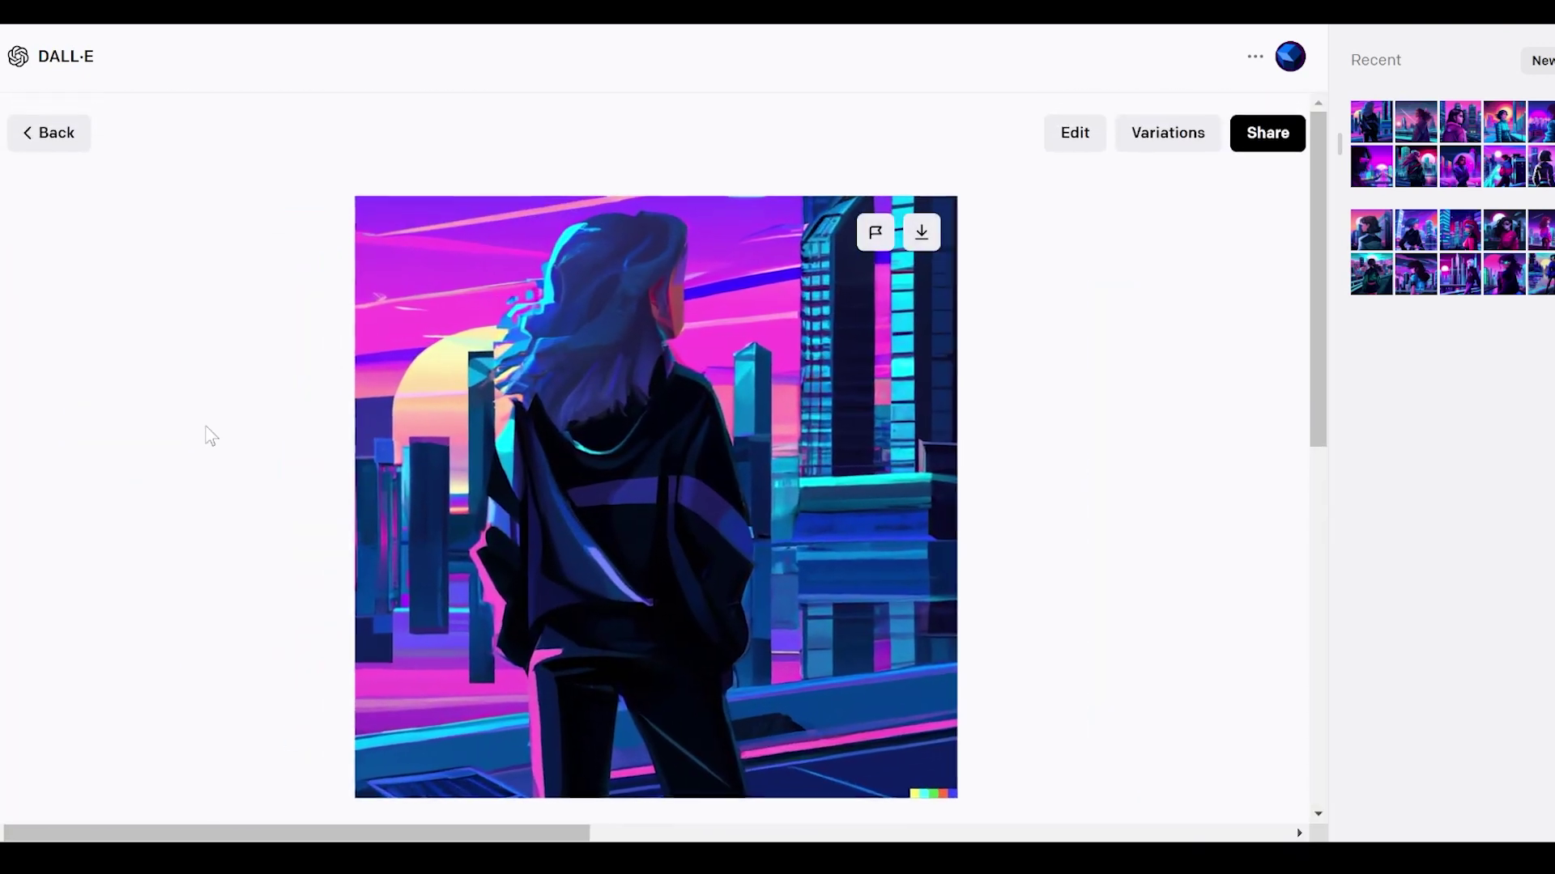
{"action": "key", "text": "Right"}
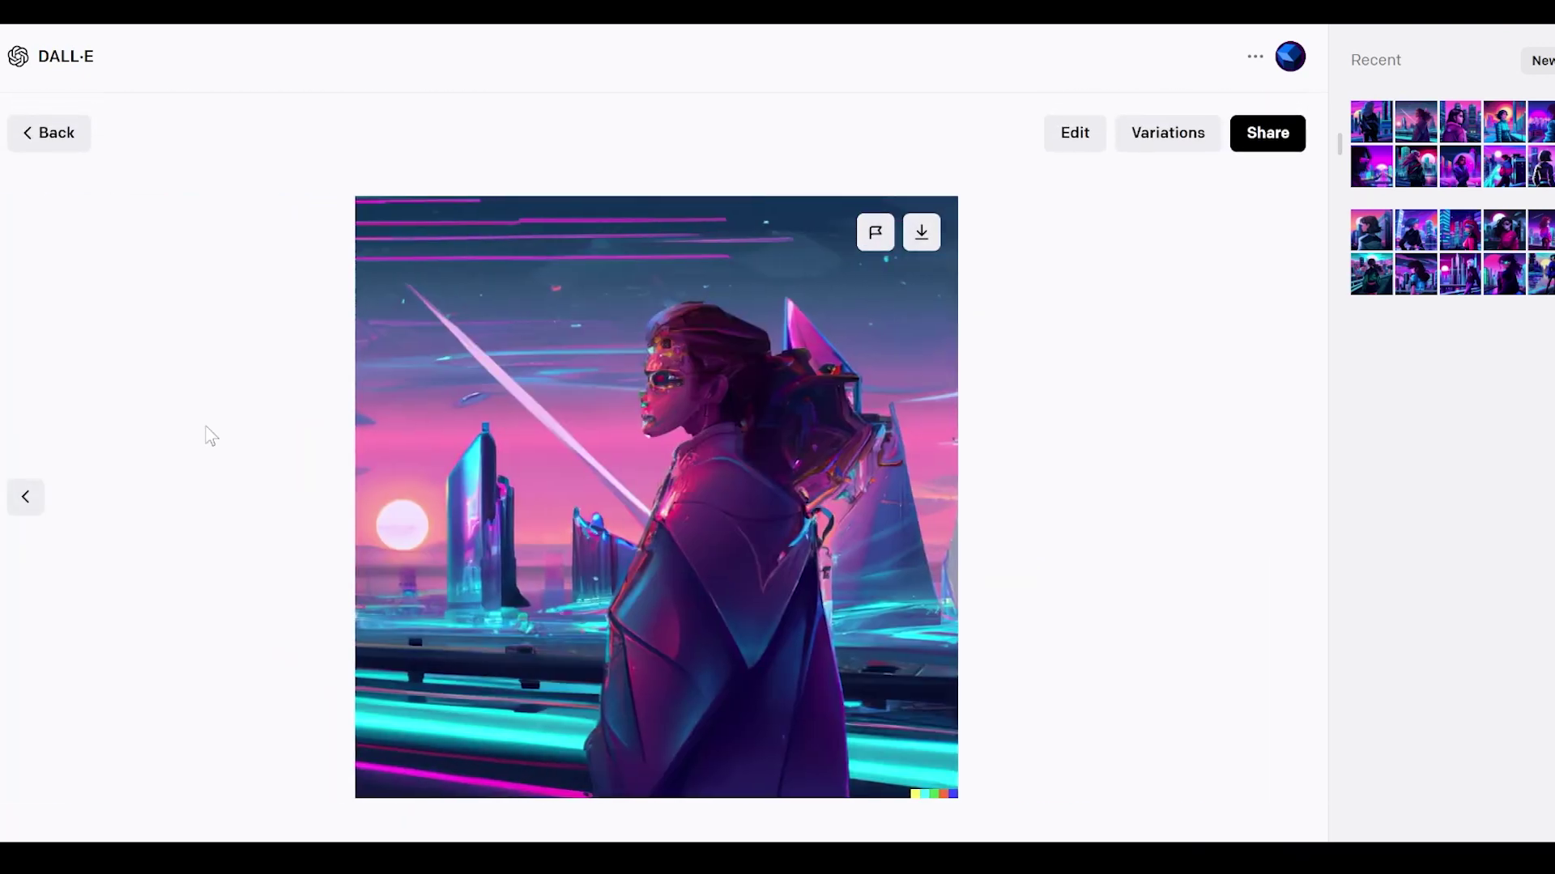
{"action": "key", "text": "Right"}
{"action": "key", "text": "Right"}
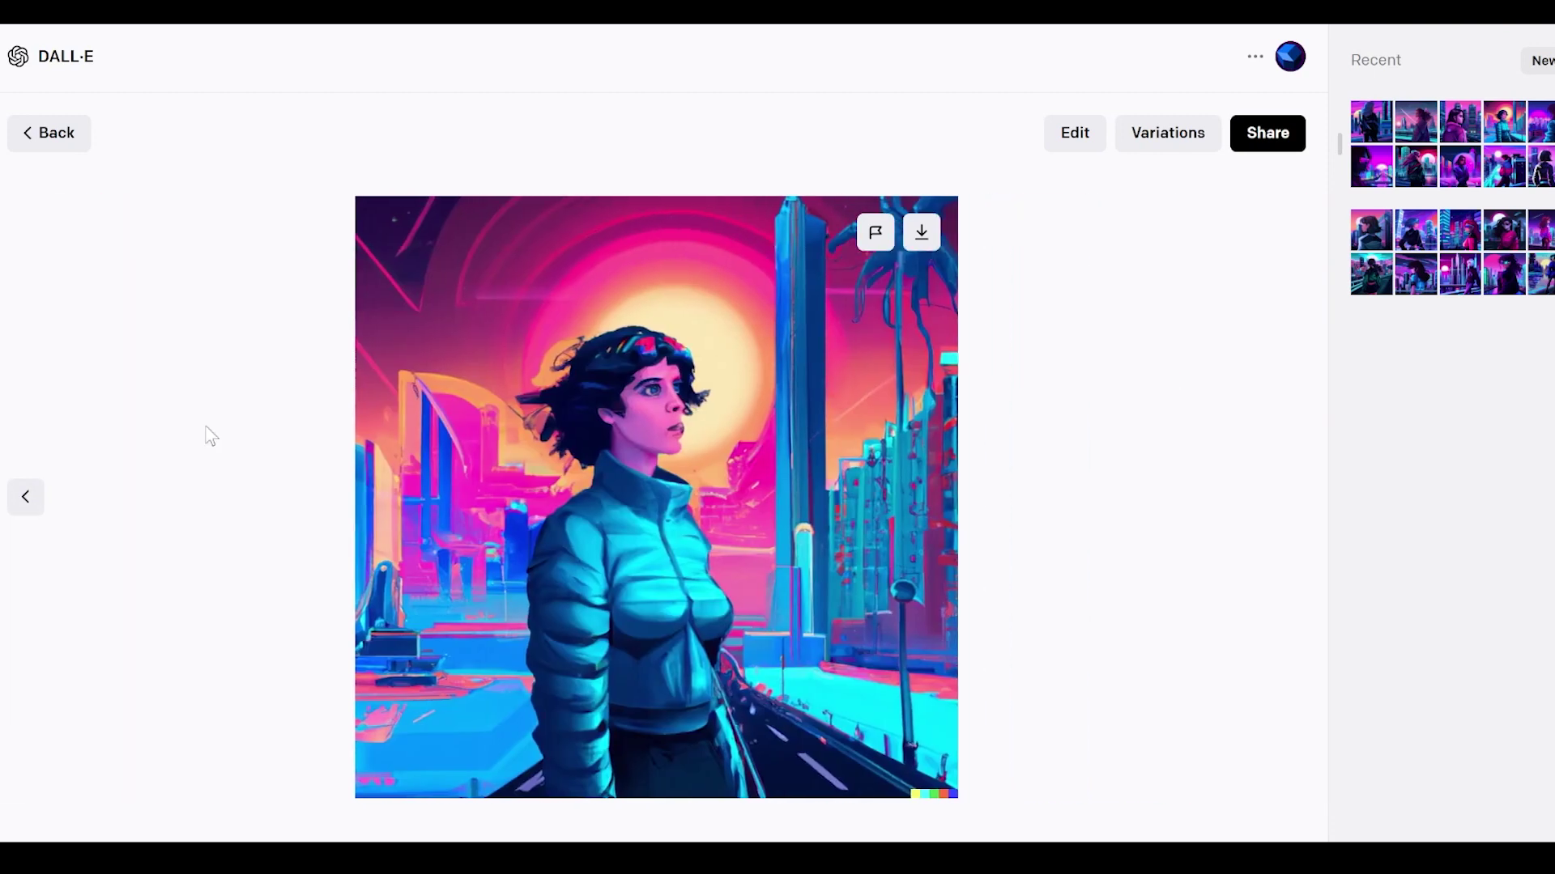
{"action": "key", "text": "Right"}
{"action": "key", "text": "Right"}
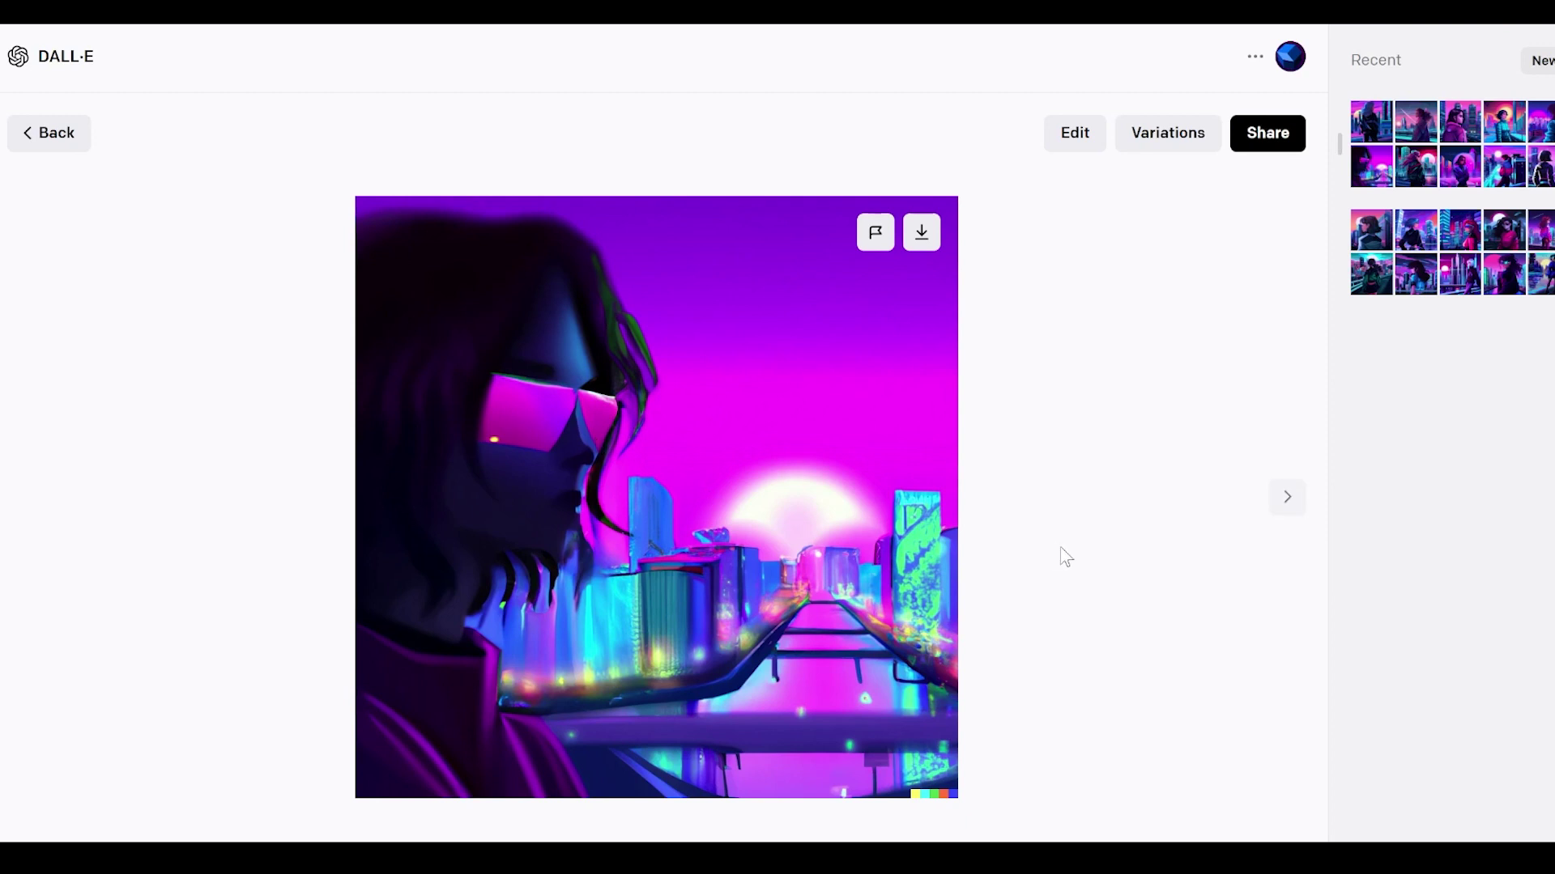
{"action": "key", "text": "Right"}
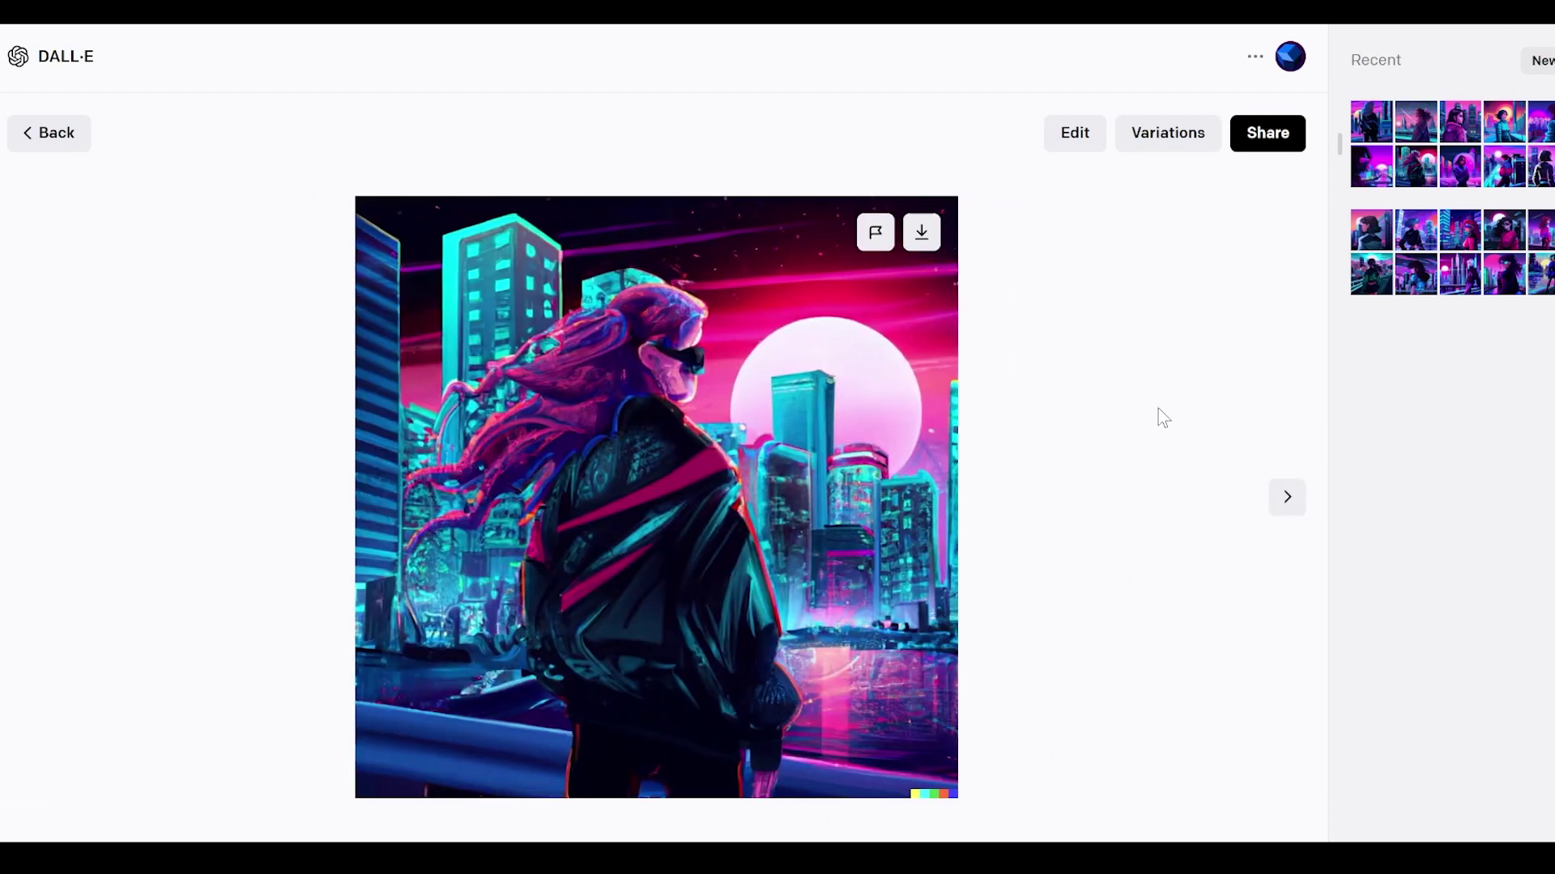
{"action": "key", "text": "Right"}
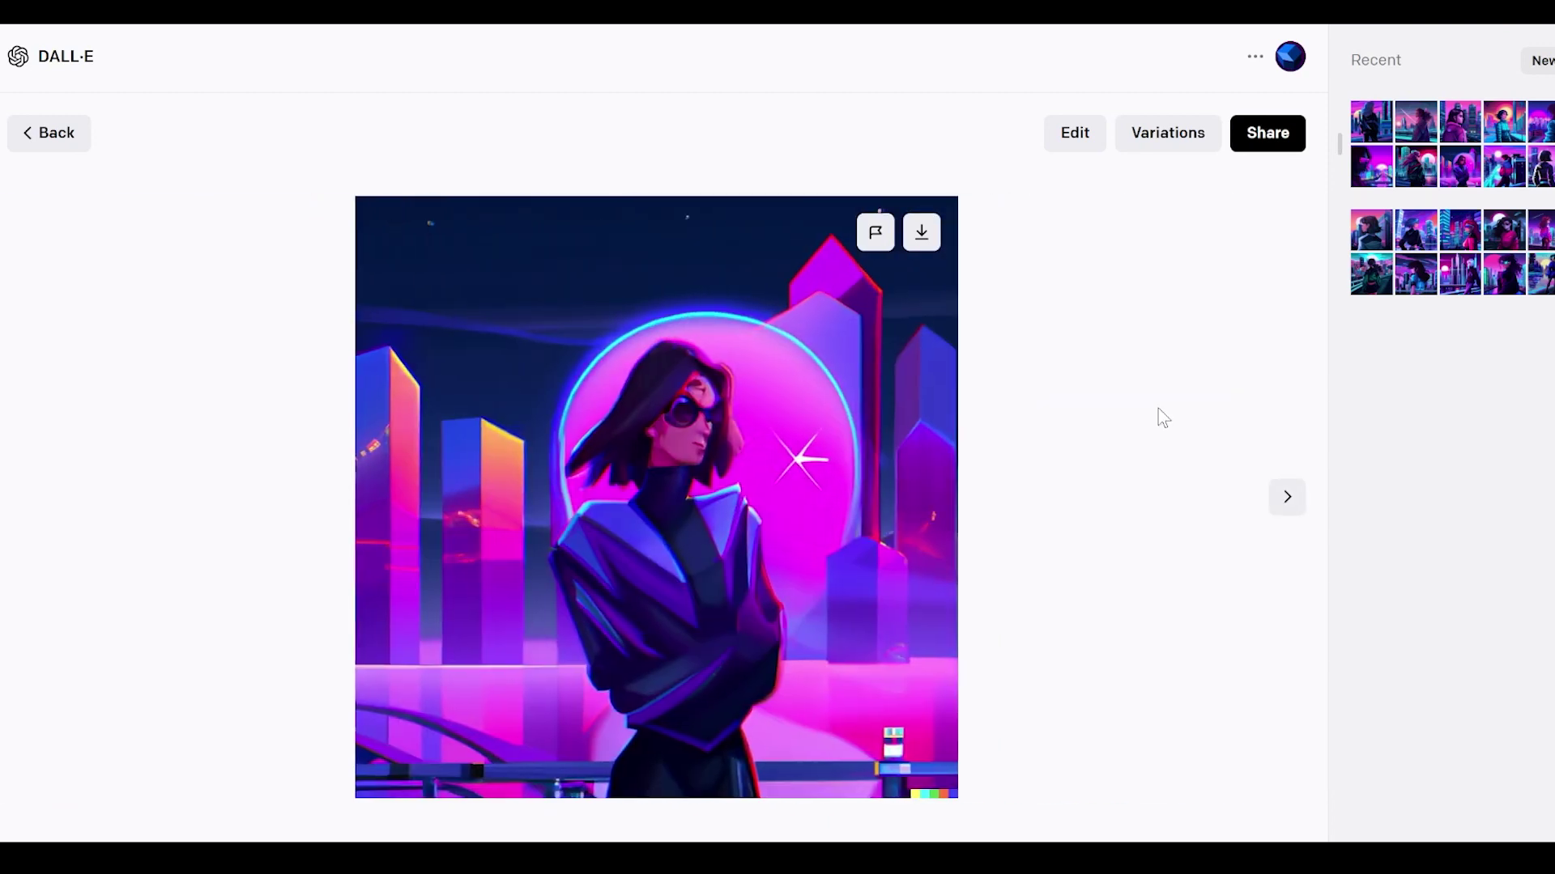
{"action": "key", "text": "Right"}
{"action": "key", "text": "Escape"}
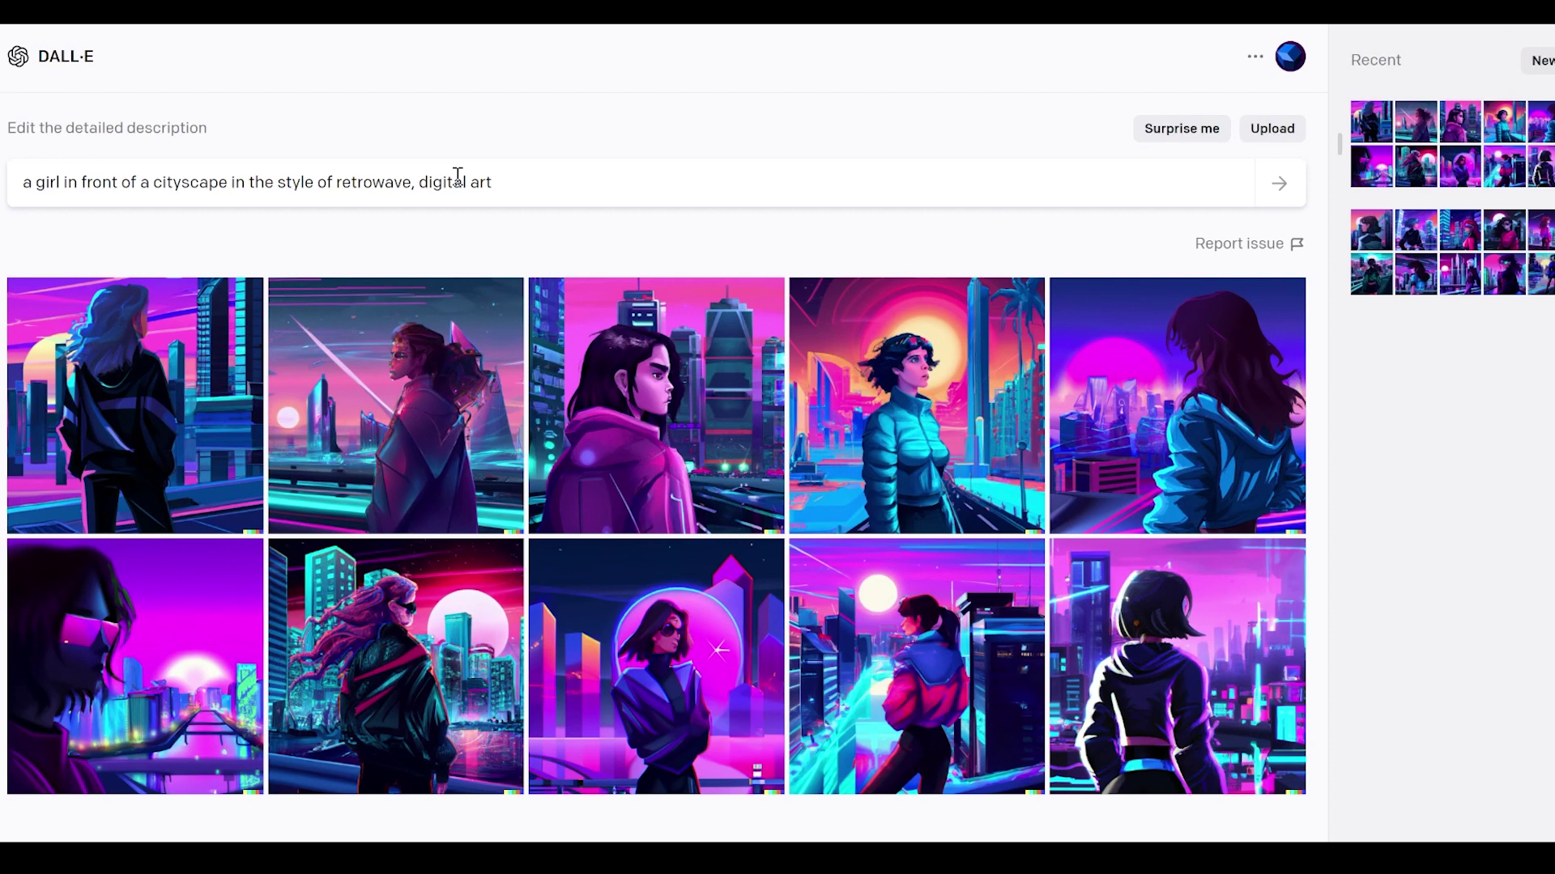
- Replace the prompt with "an innovative group of employees in the style of picasso" and generate the images
{"action": "key", "text": "ctrl+a"}
{"action": "type", "text": "an innovative group of employees in the style of picasso"}
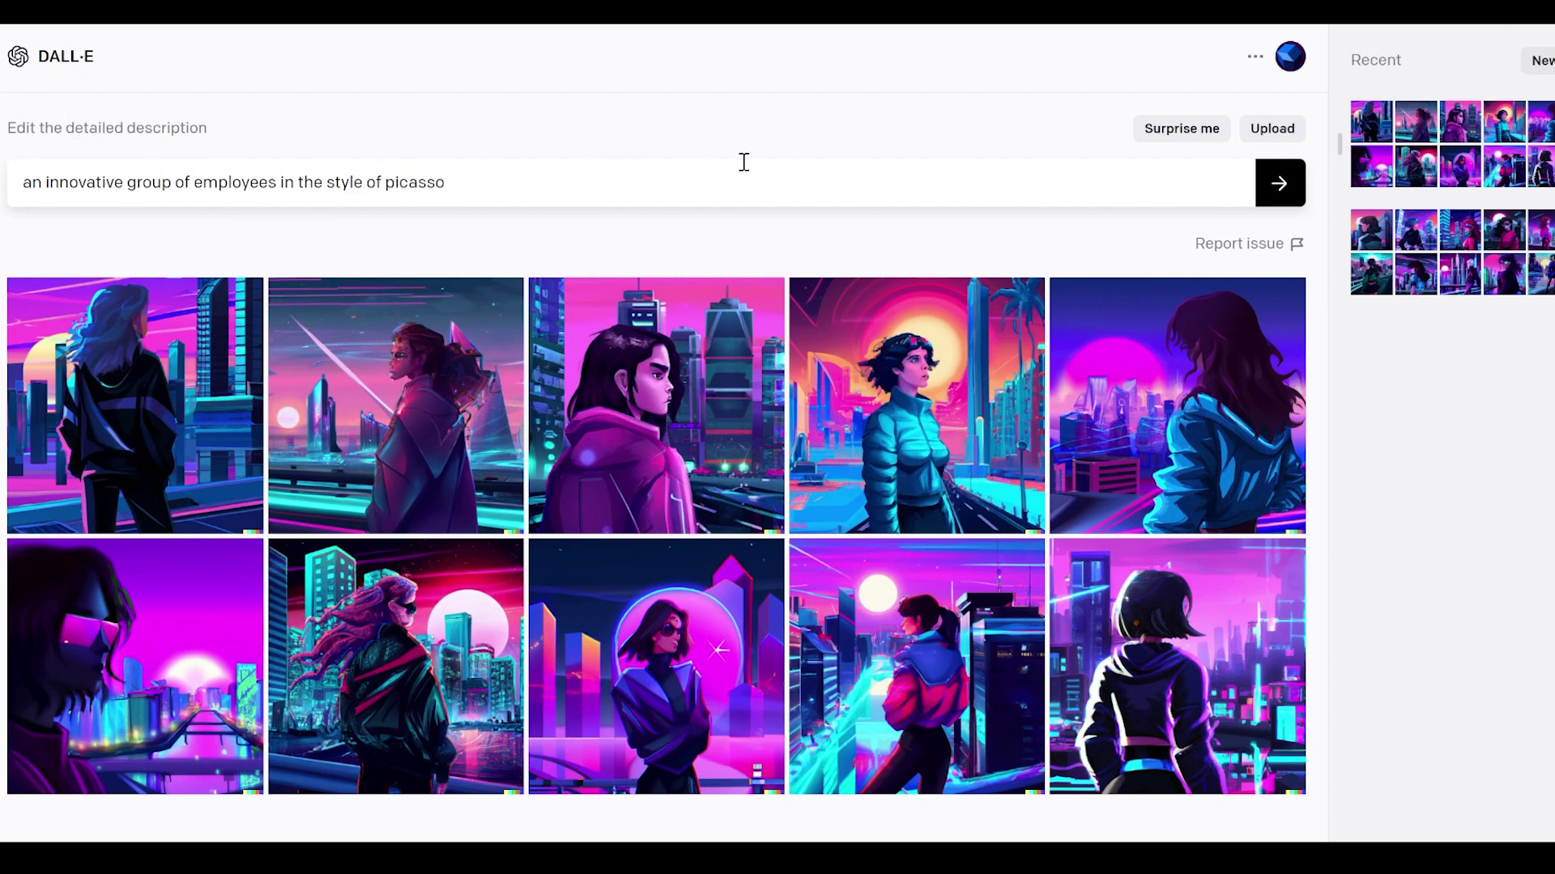
{"action": "left_click", "coordinate": [1275, 183]}
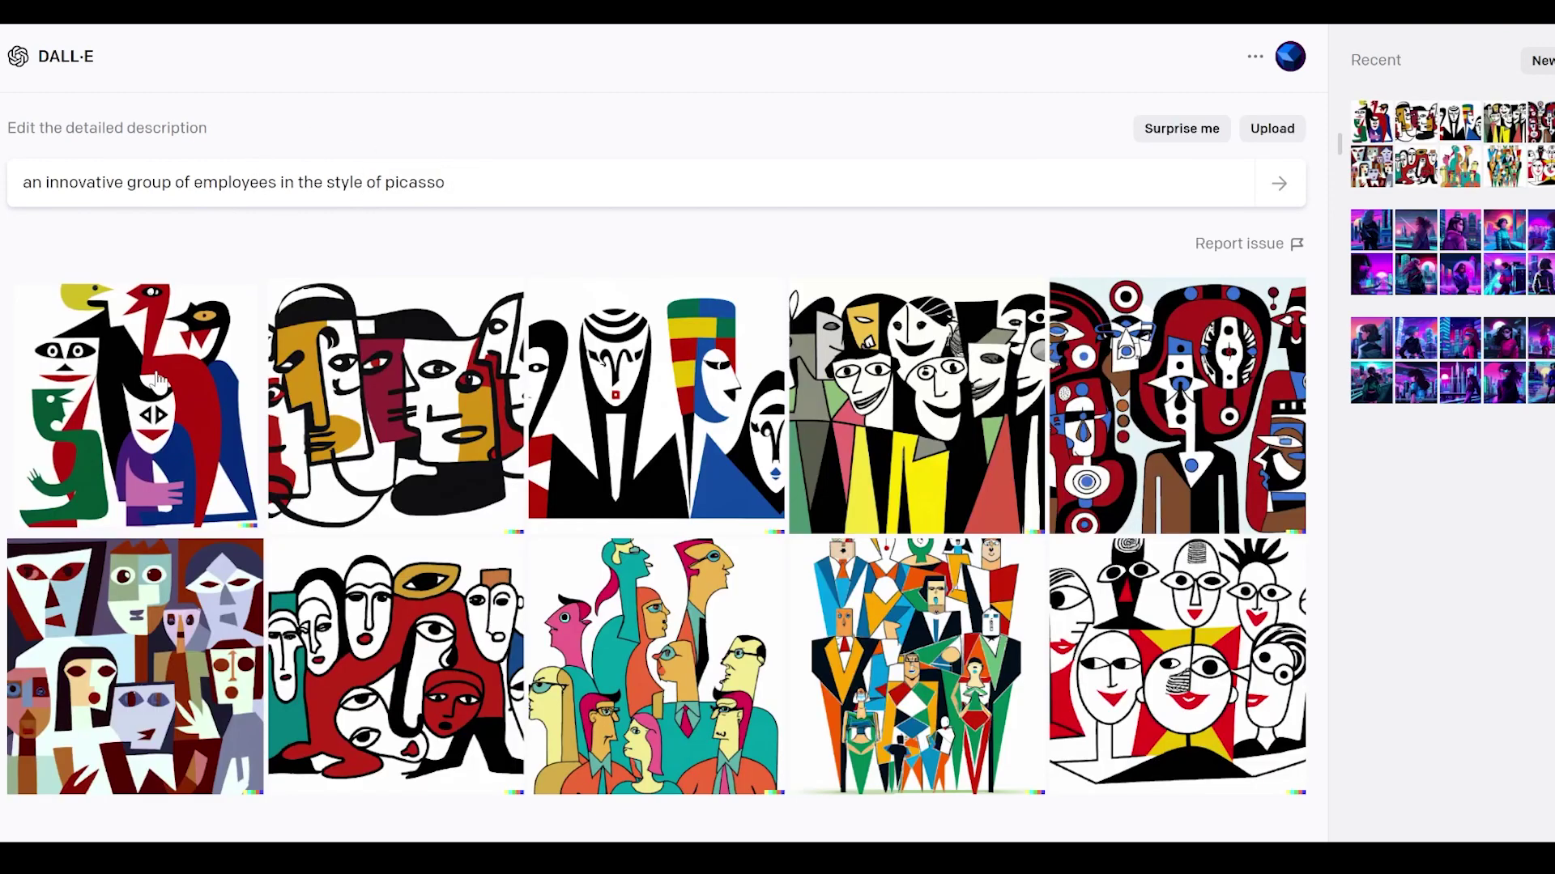
- View the first four Picasso-style images at full size one after another and return to the results grid
{"action": "left_click", "coordinate": [157, 379]}
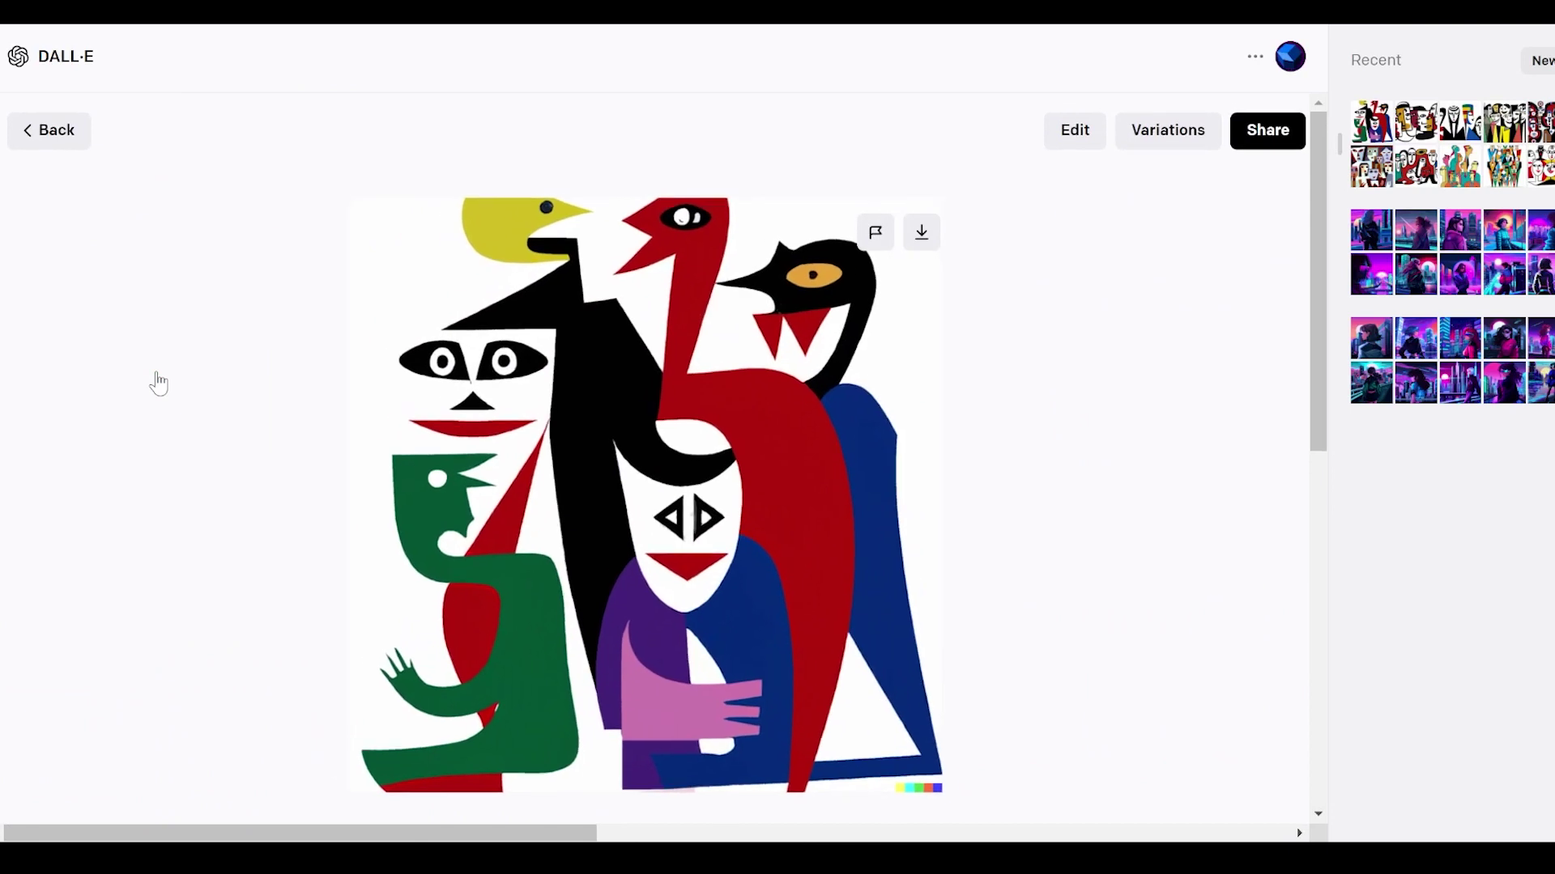
{"action": "key", "text": "Right"}
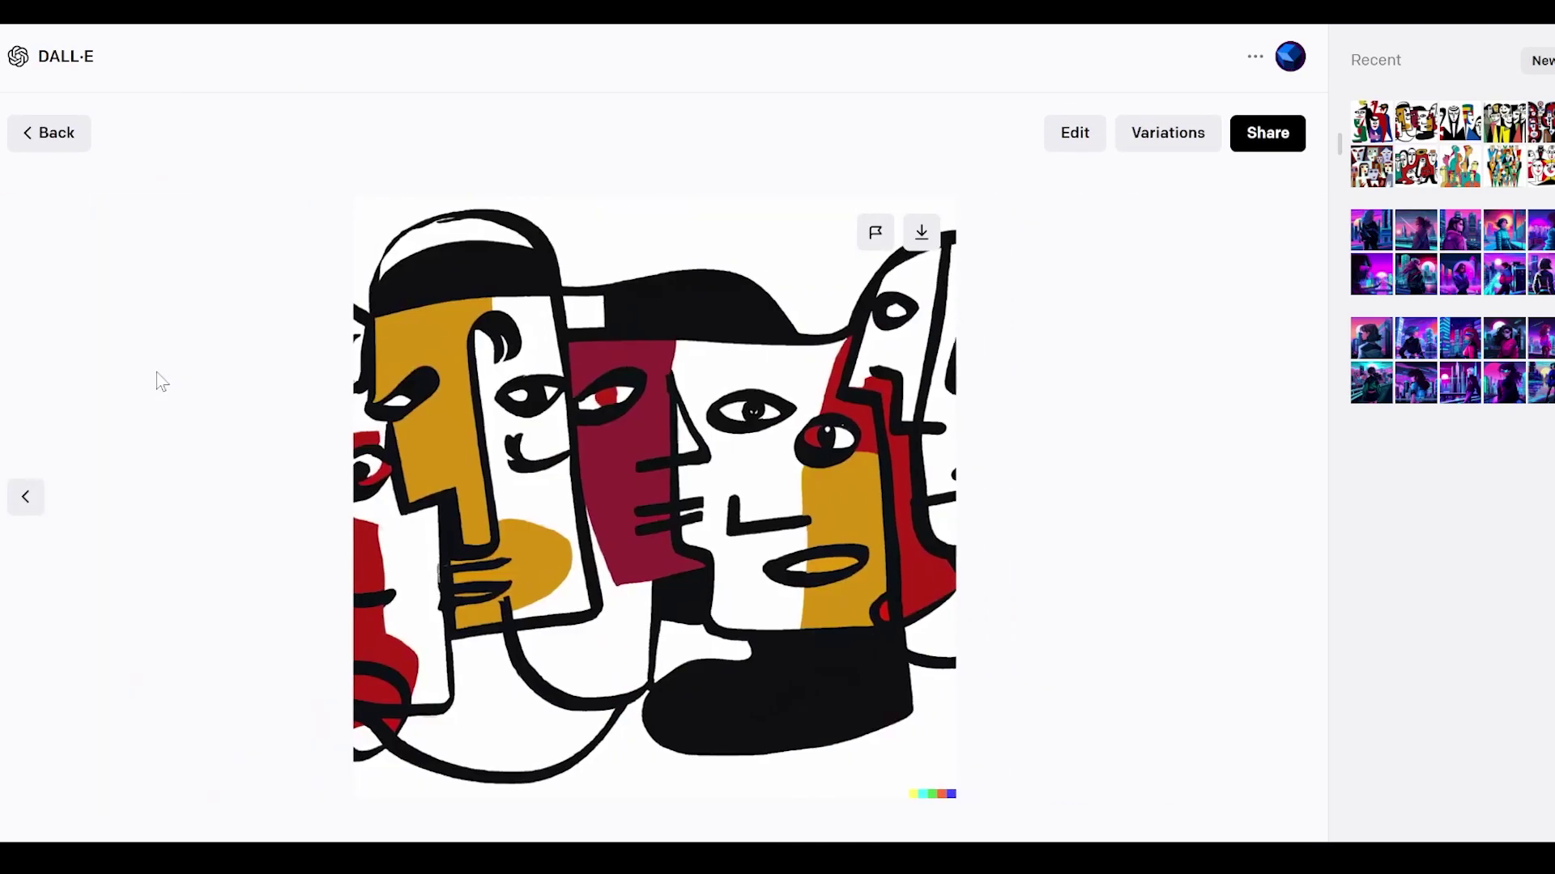
{"action": "key", "text": "Right"}
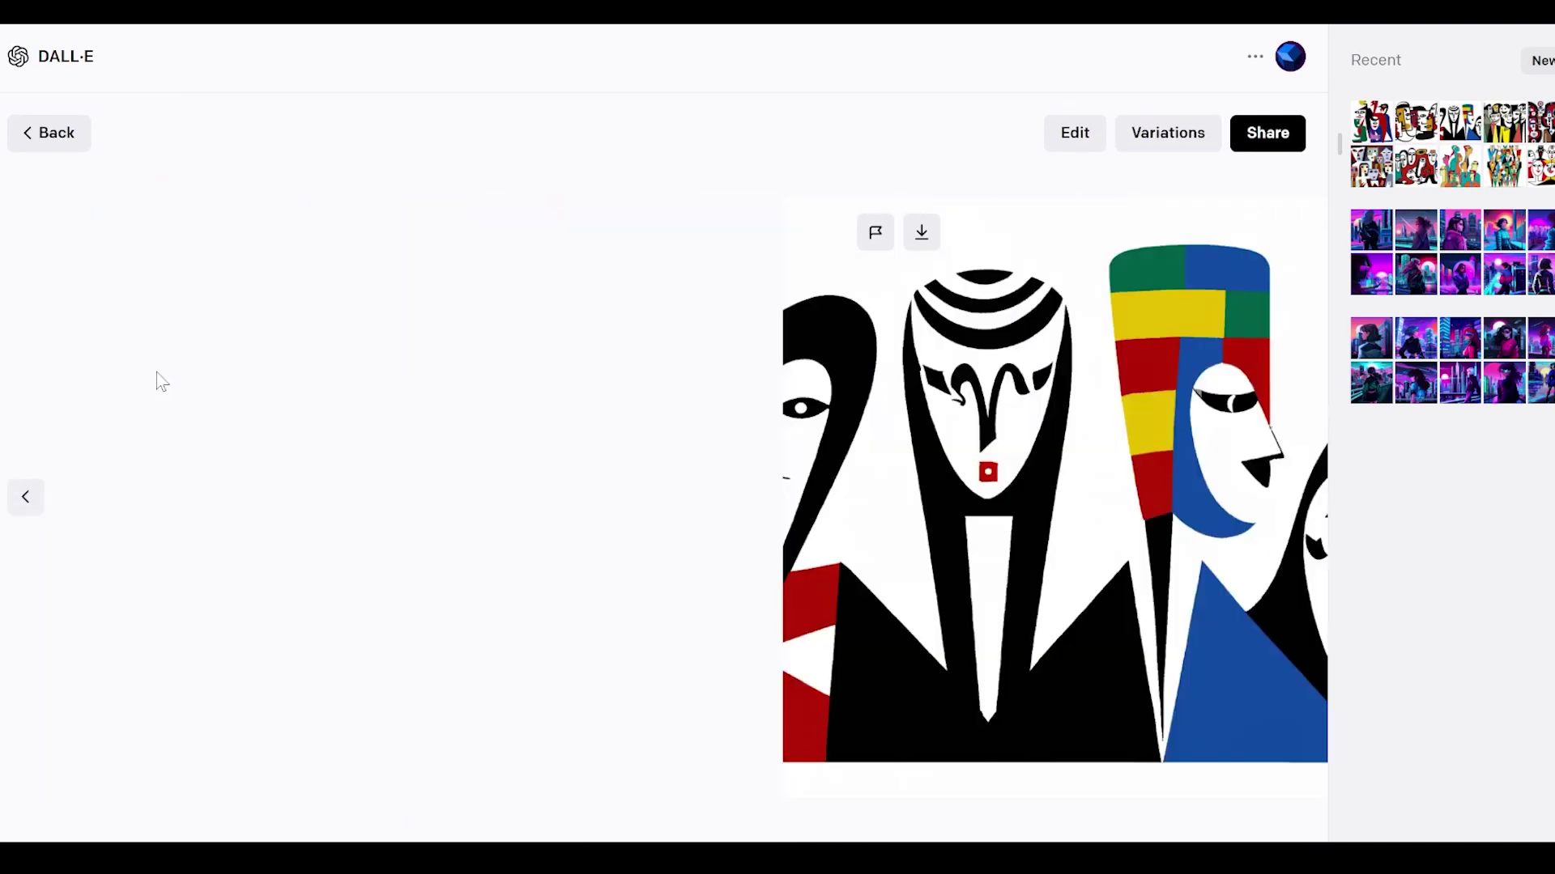
{"action": "key", "text": "Right"}
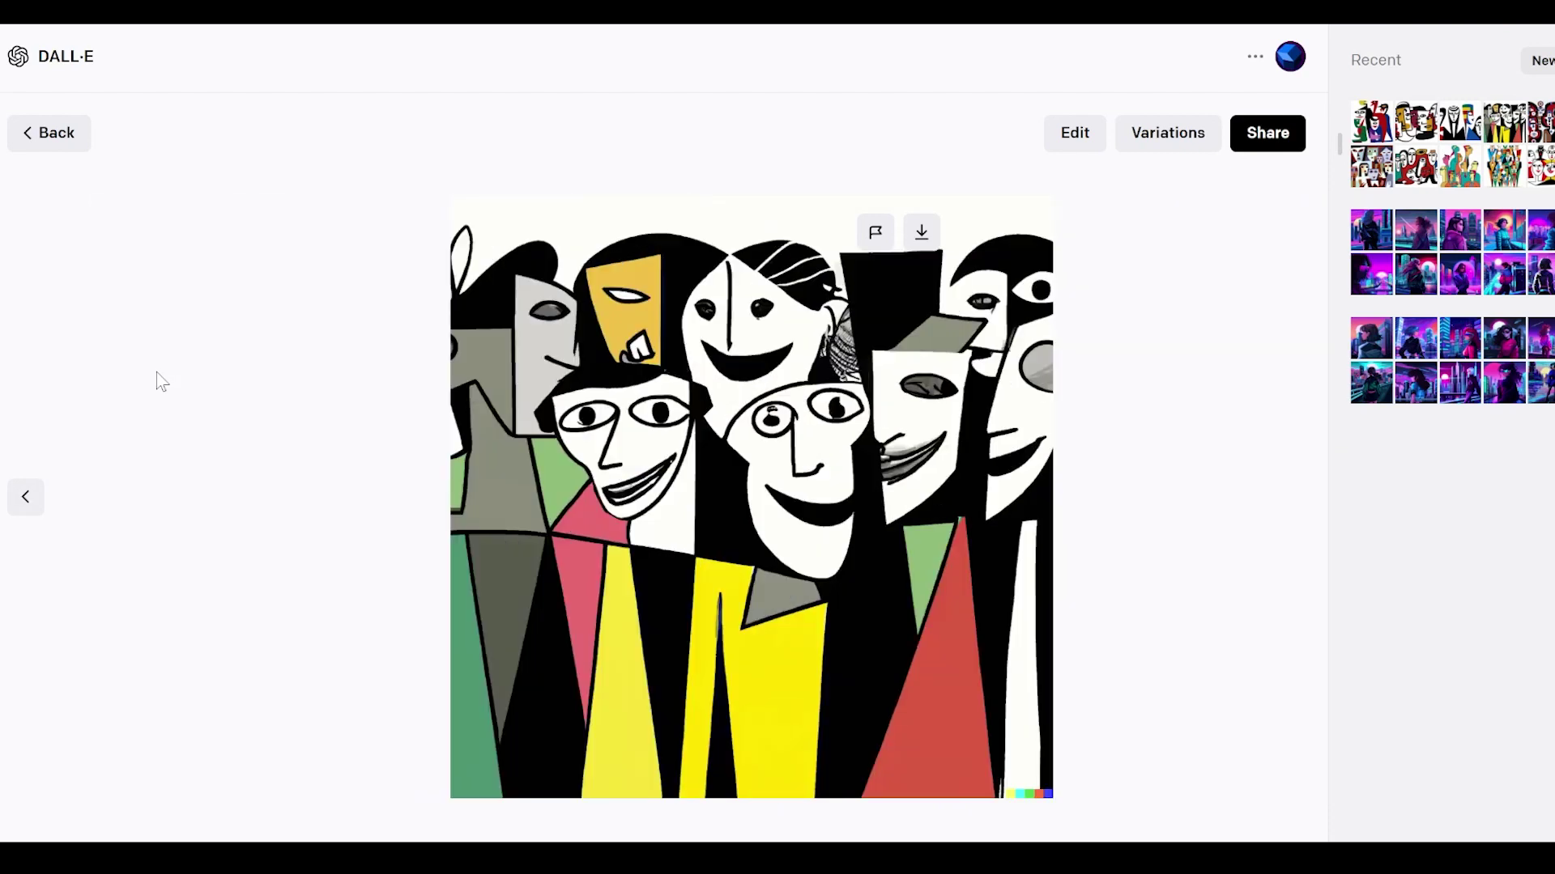
{"action": "key", "text": "Escape"}
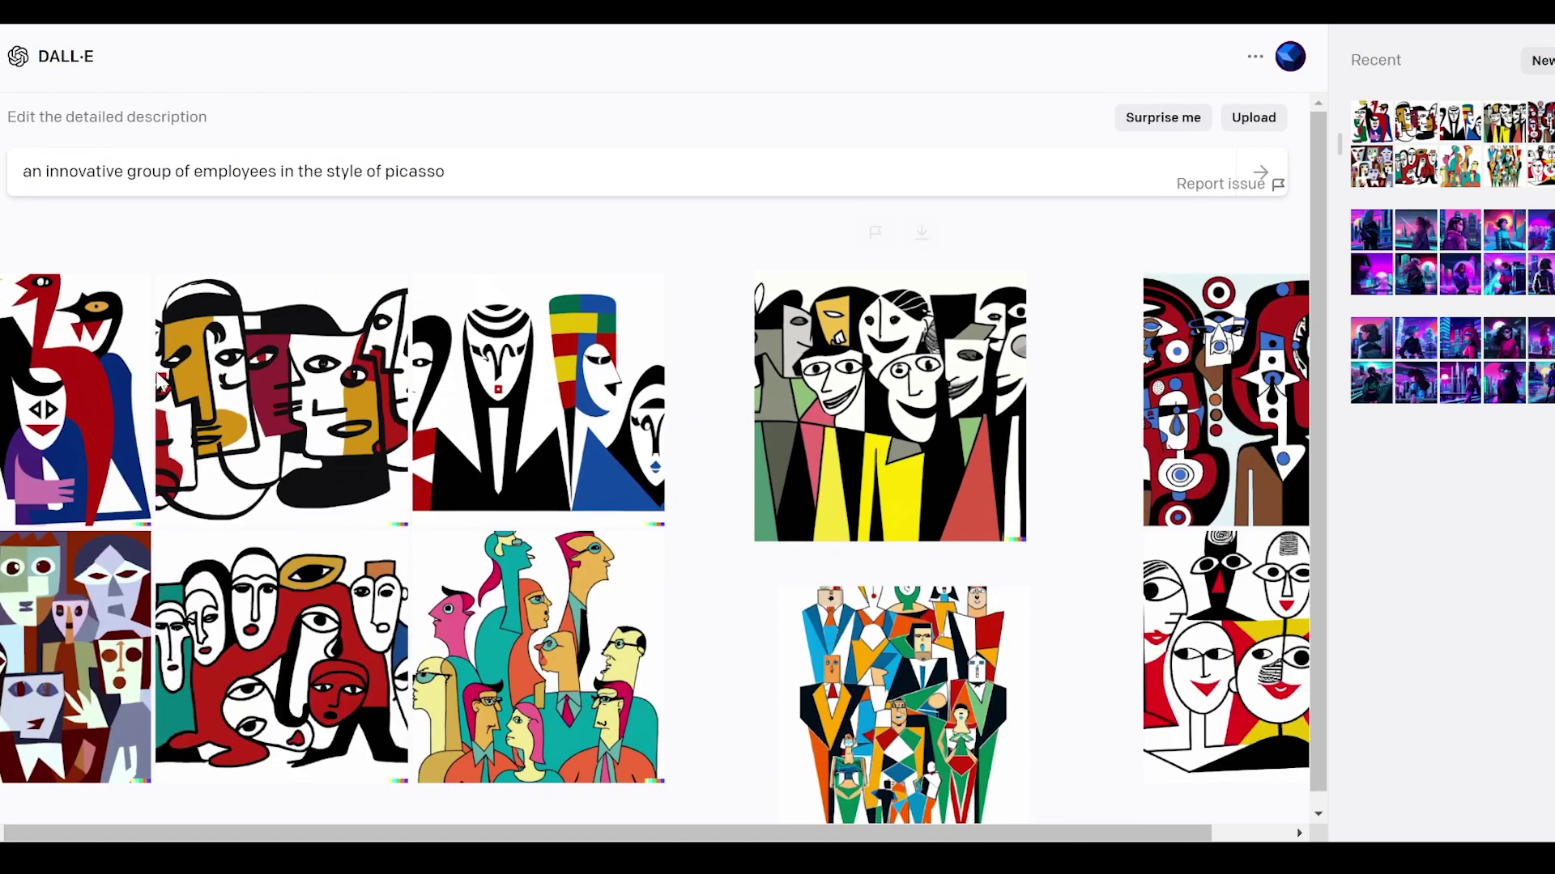
- Examine at full size the geometric group in suits and the teal-and-orange group of profile faces, returning to the grid after each
{"action": "left_click", "coordinate": [925, 682]}
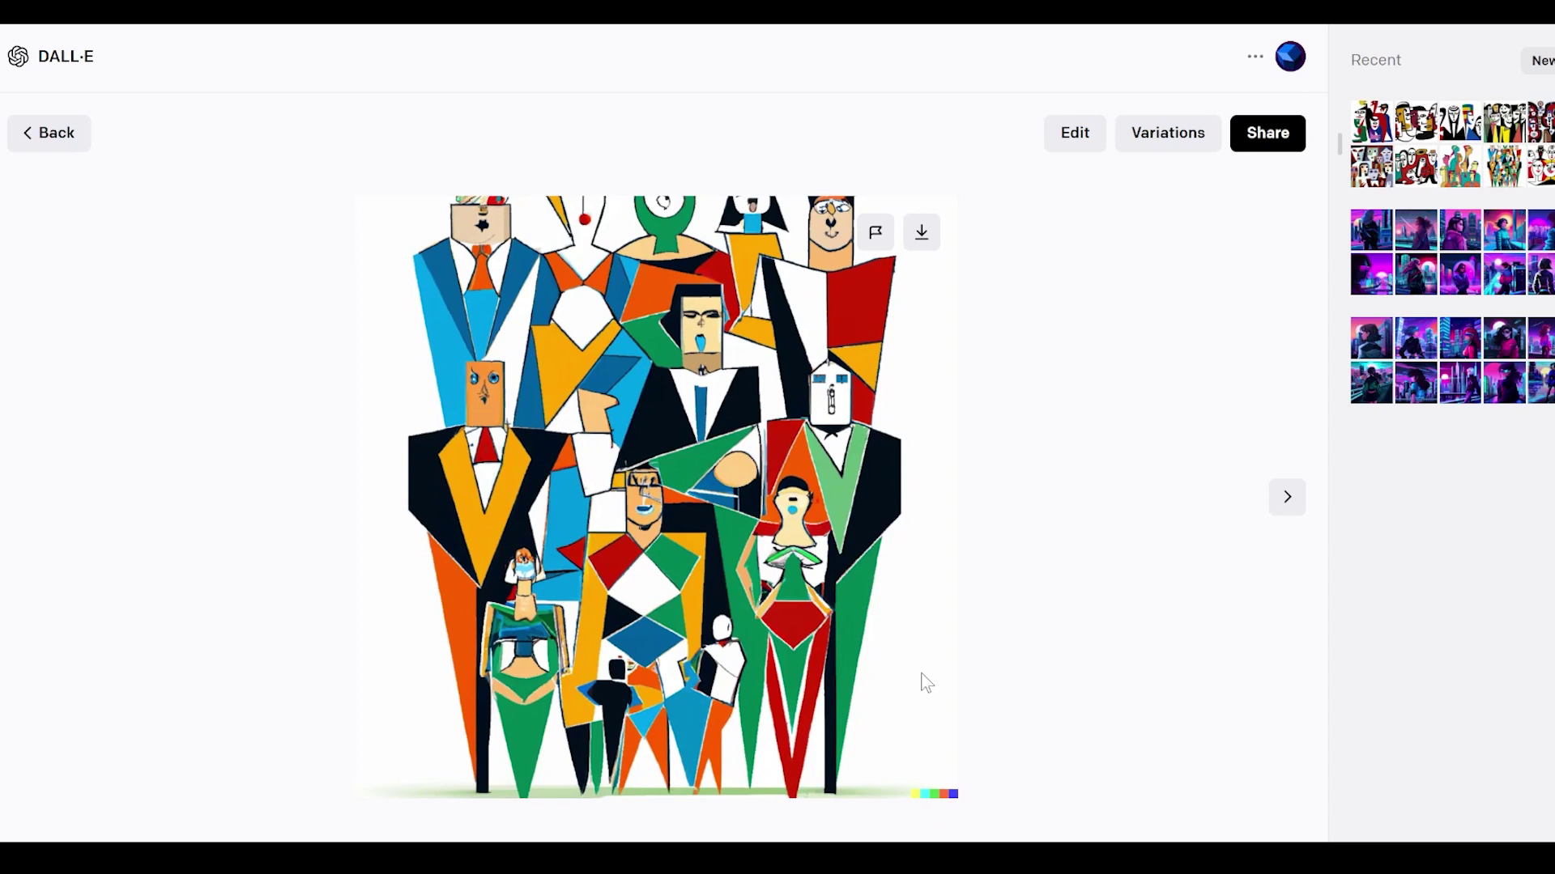
{"action": "key", "text": "Escape"}
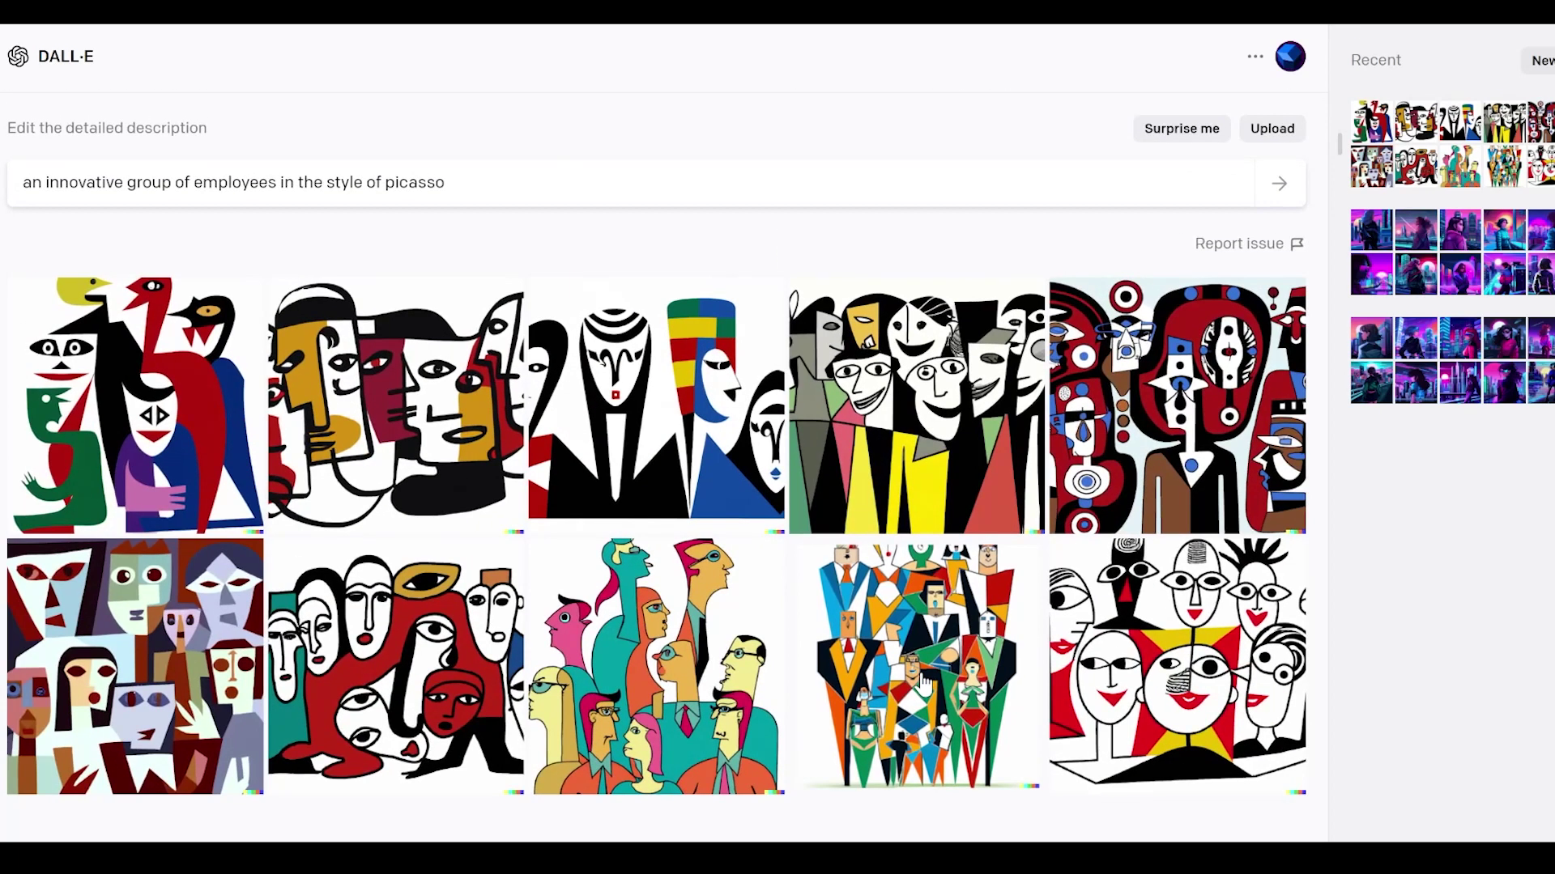
{"action": "left_click", "coordinate": [716, 690]}
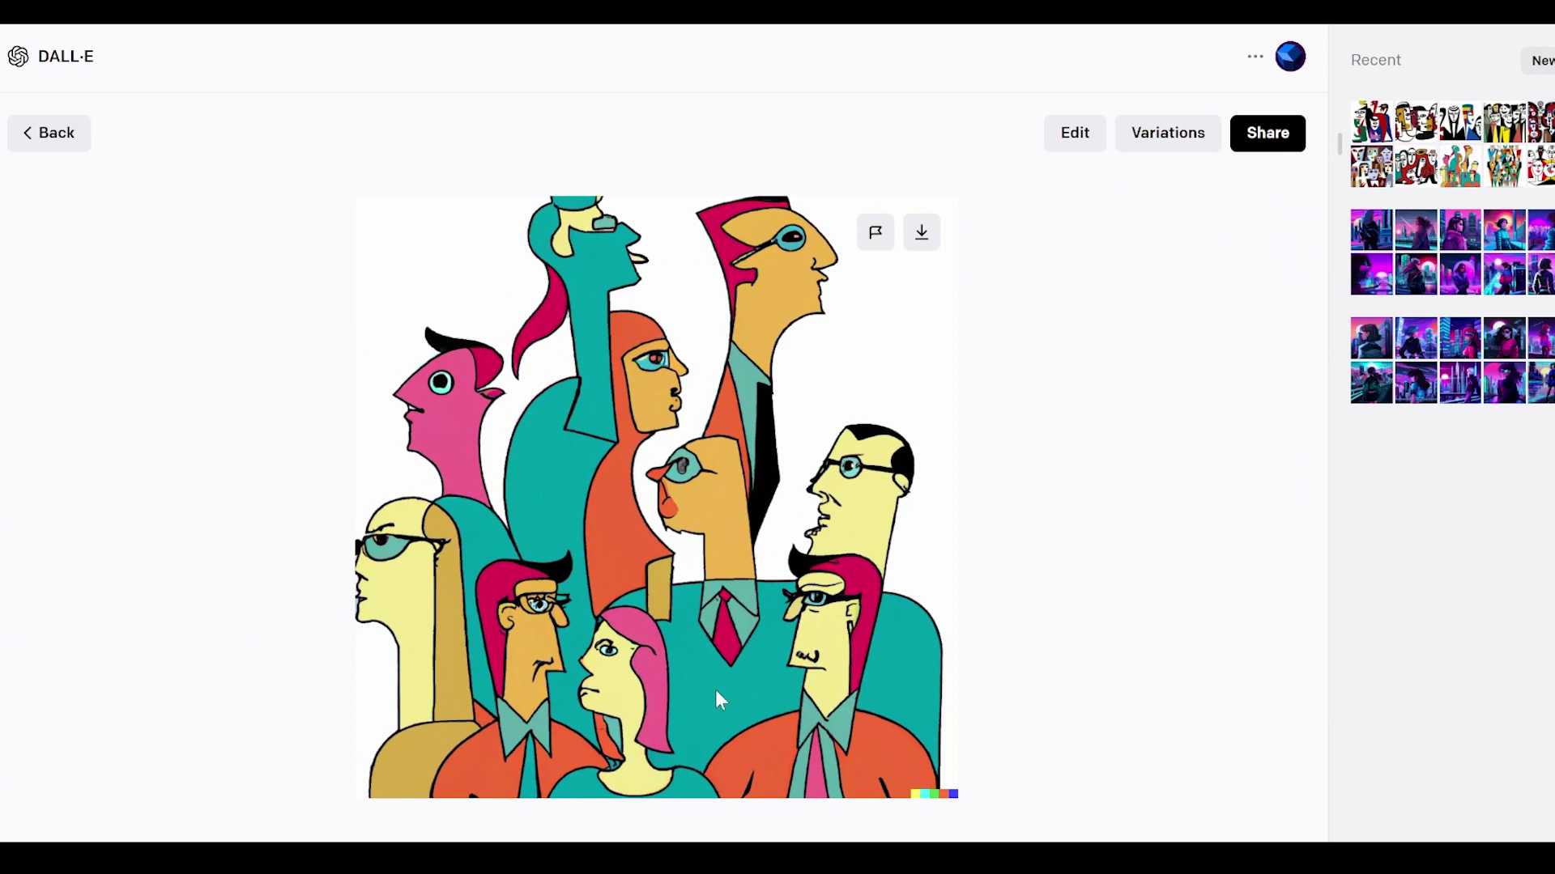
{"action": "key", "text": "Escape"}
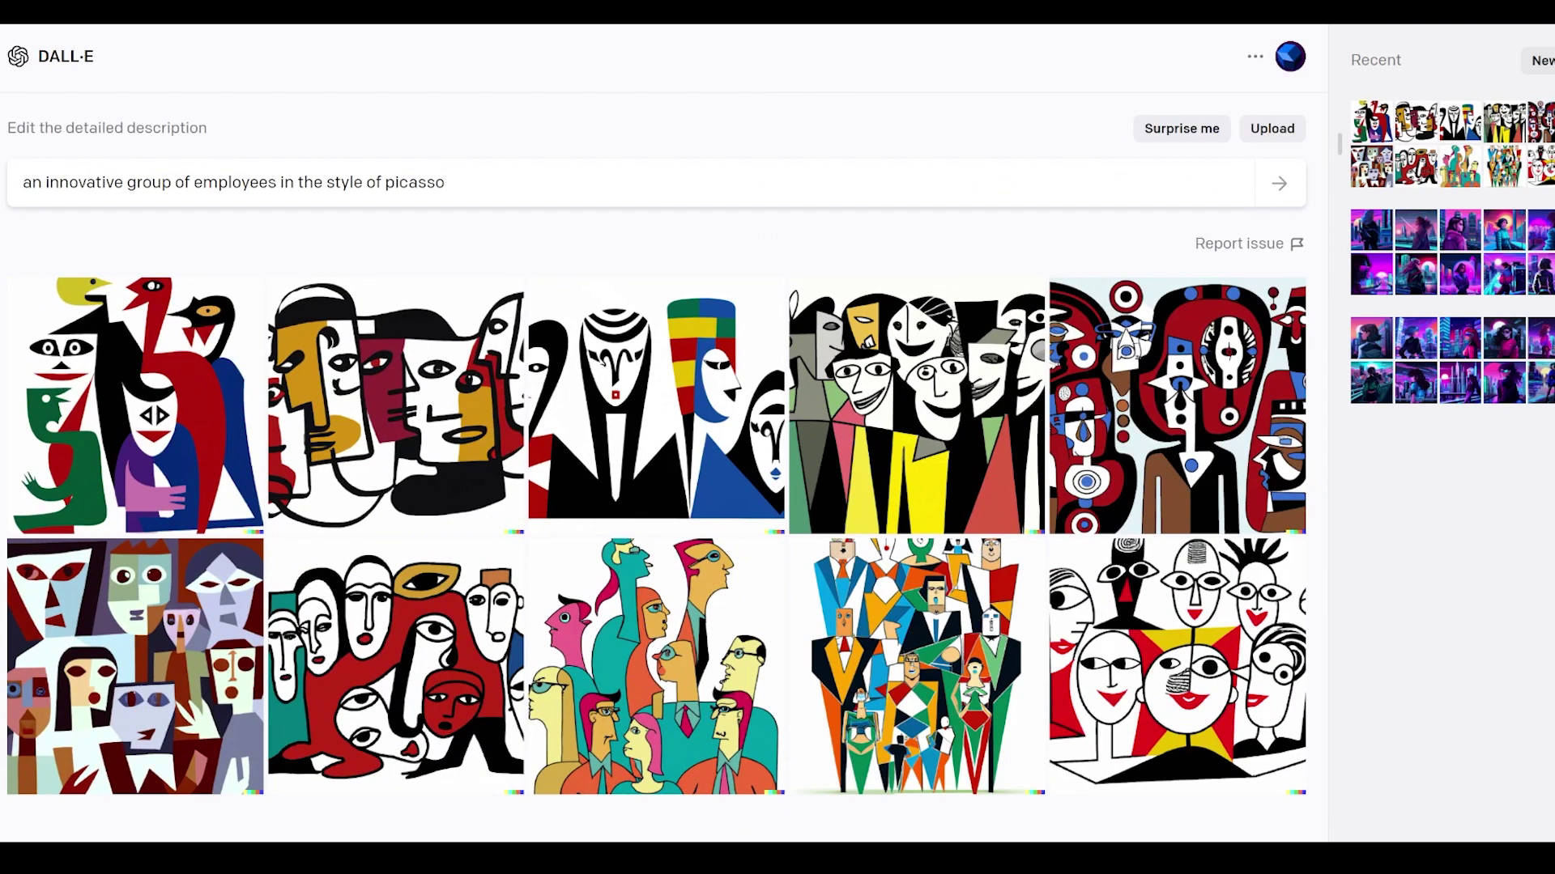
- Generate images from the prompt "an orange wearing sunglasses and Mid-Calf Socks. The orange is dribbling a basketball, digital art"
{"action": "left_click", "coordinate": [240, 181]}
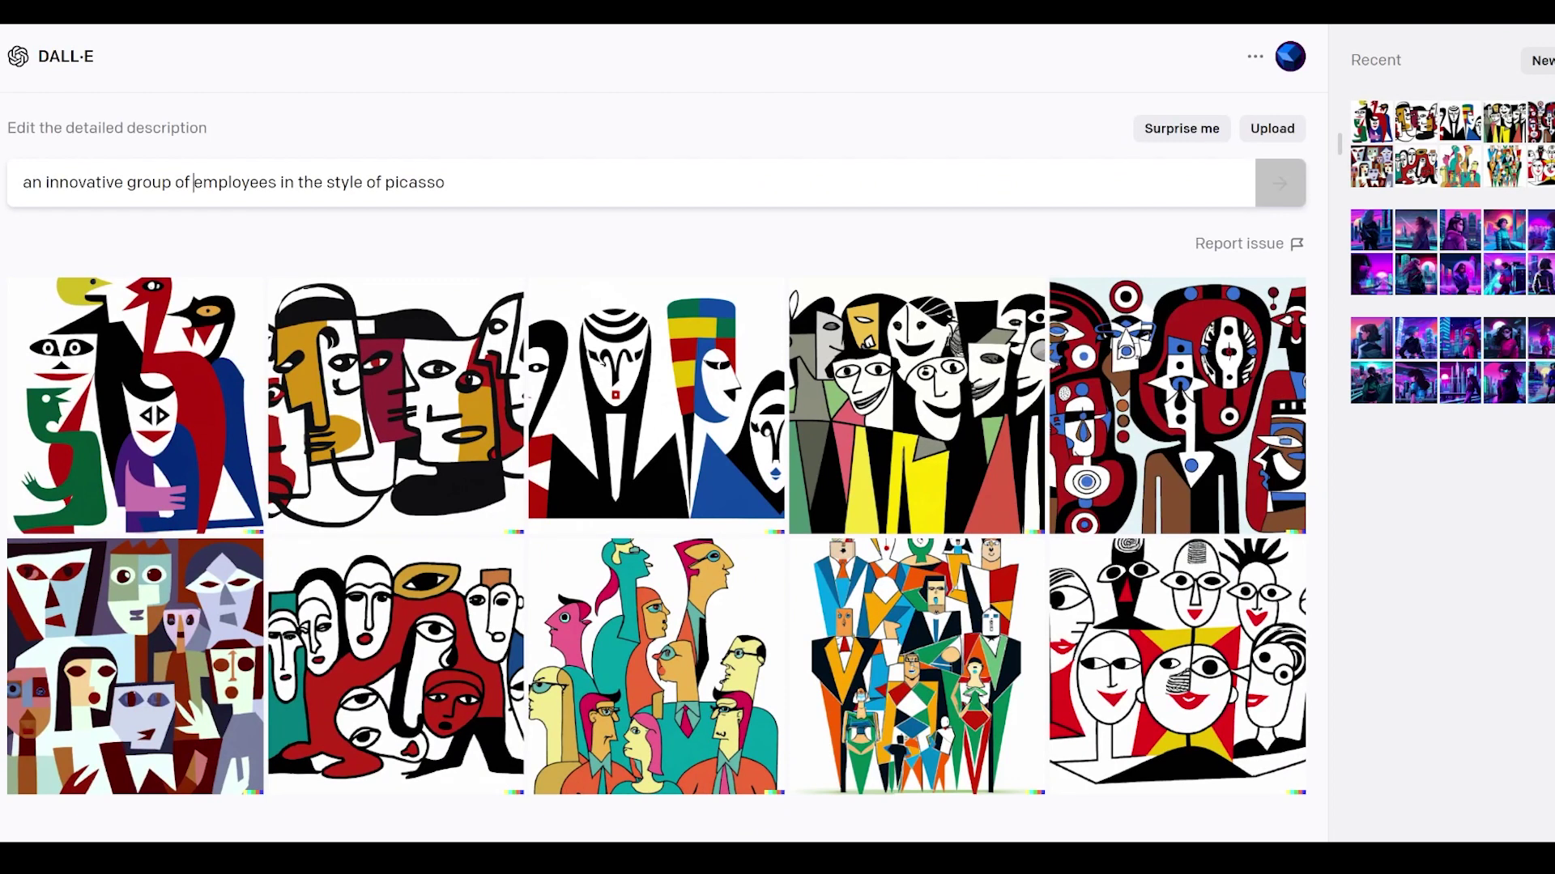
{"action": "key", "text": "ctrl+a"}
{"action": "type", "text": "an orange wearing sunglasses and Mid-Calf Socks.  The orange is dribbling a basketball, digital art"}
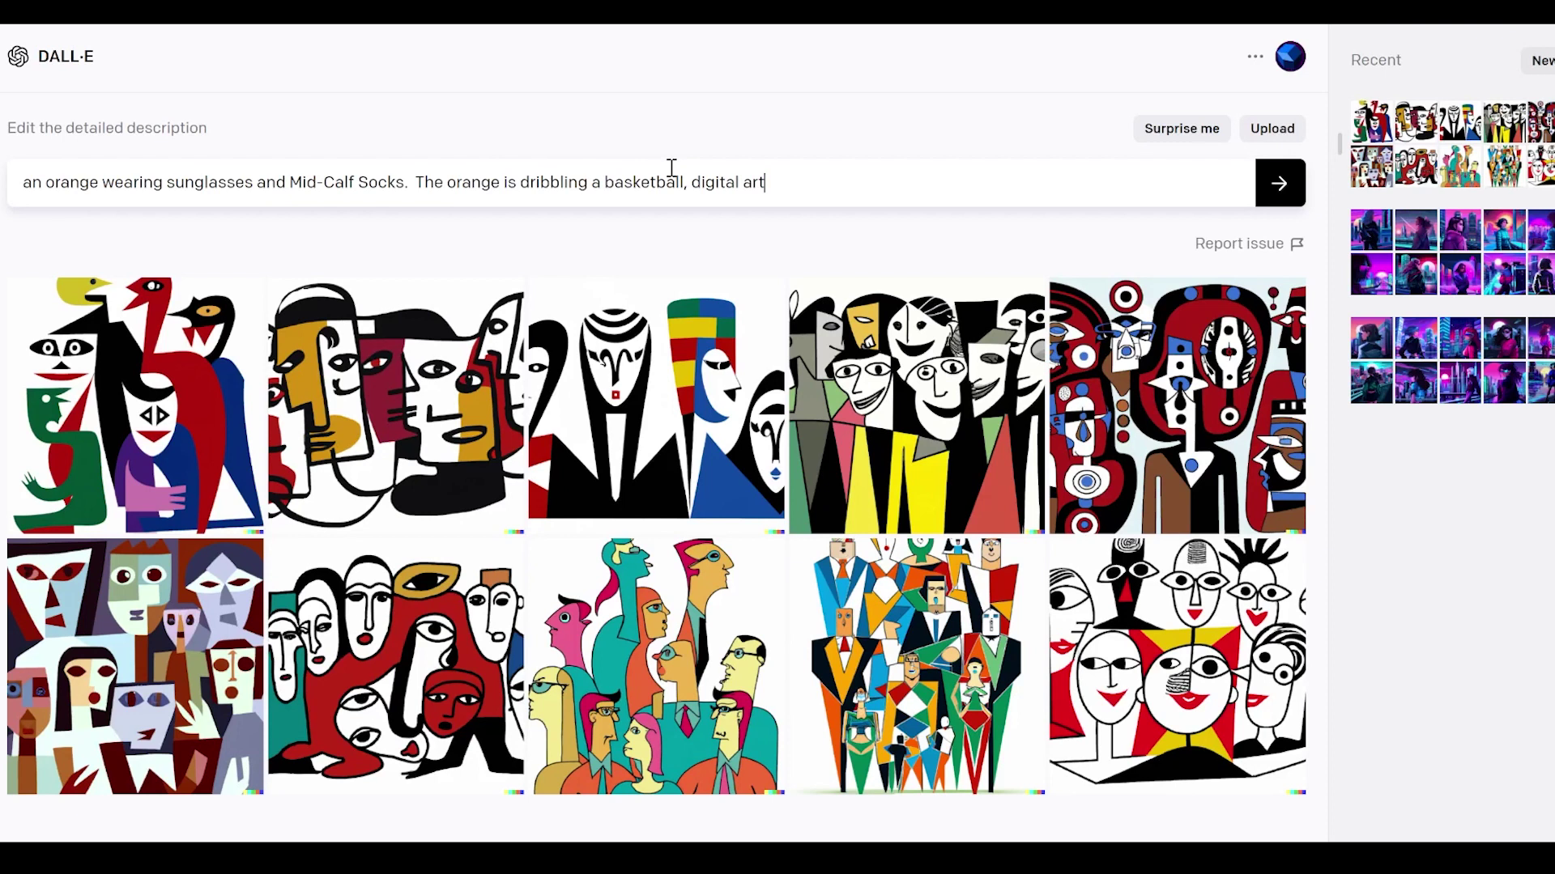
{"action": "left_click", "coordinate": [1278, 183]}
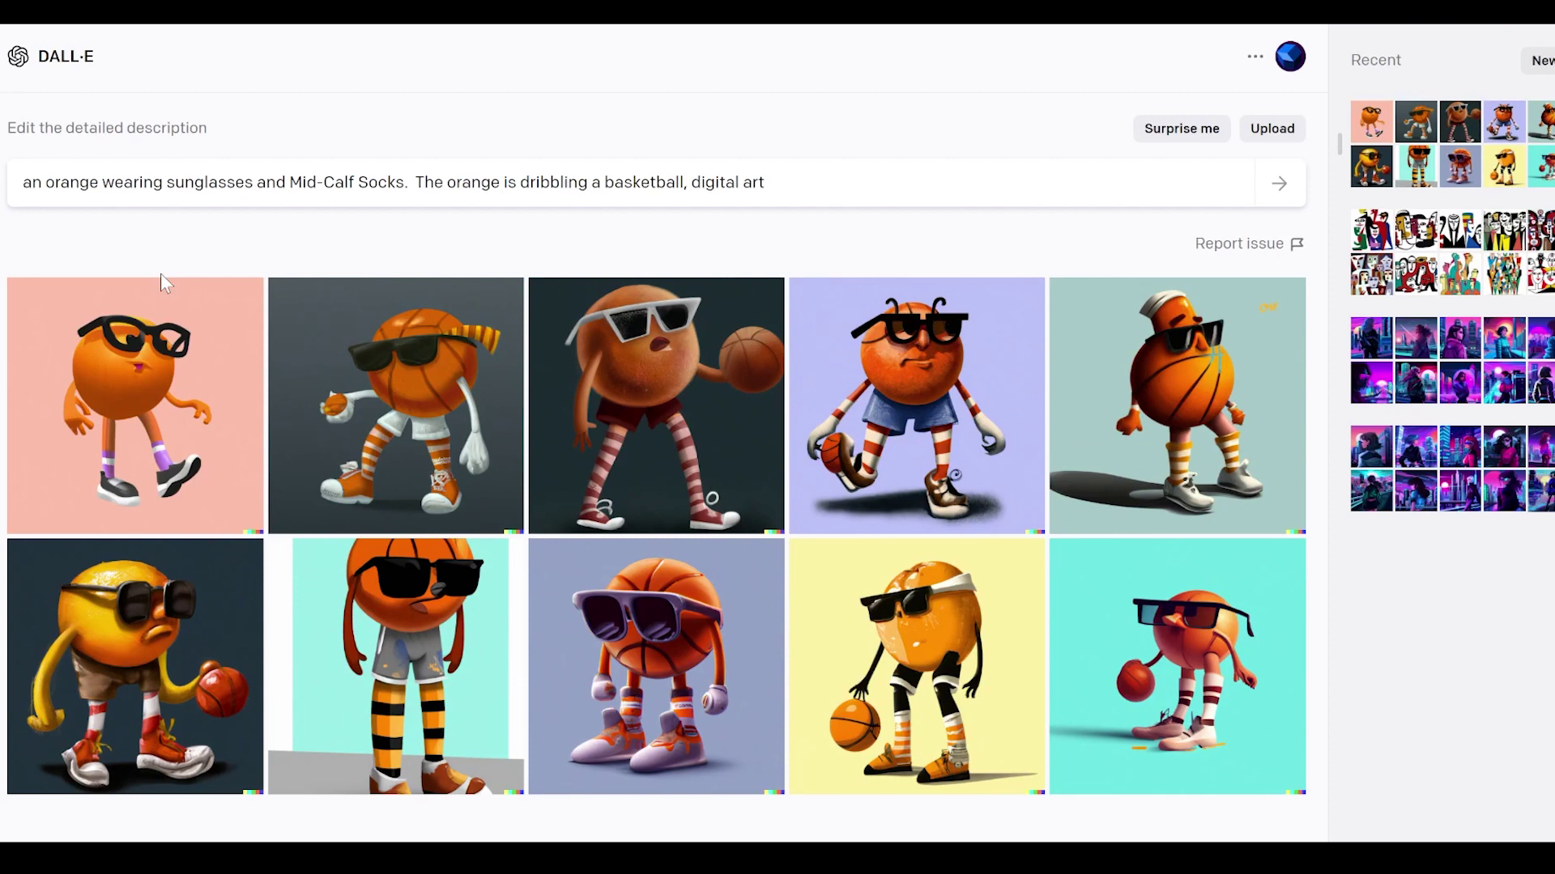
- Examine four of the orange characters at full size: striped red socks, turquoise background, yellow-orange with brown shorts, and the one with a white cap
{"action": "left_click", "coordinate": [631, 418]}
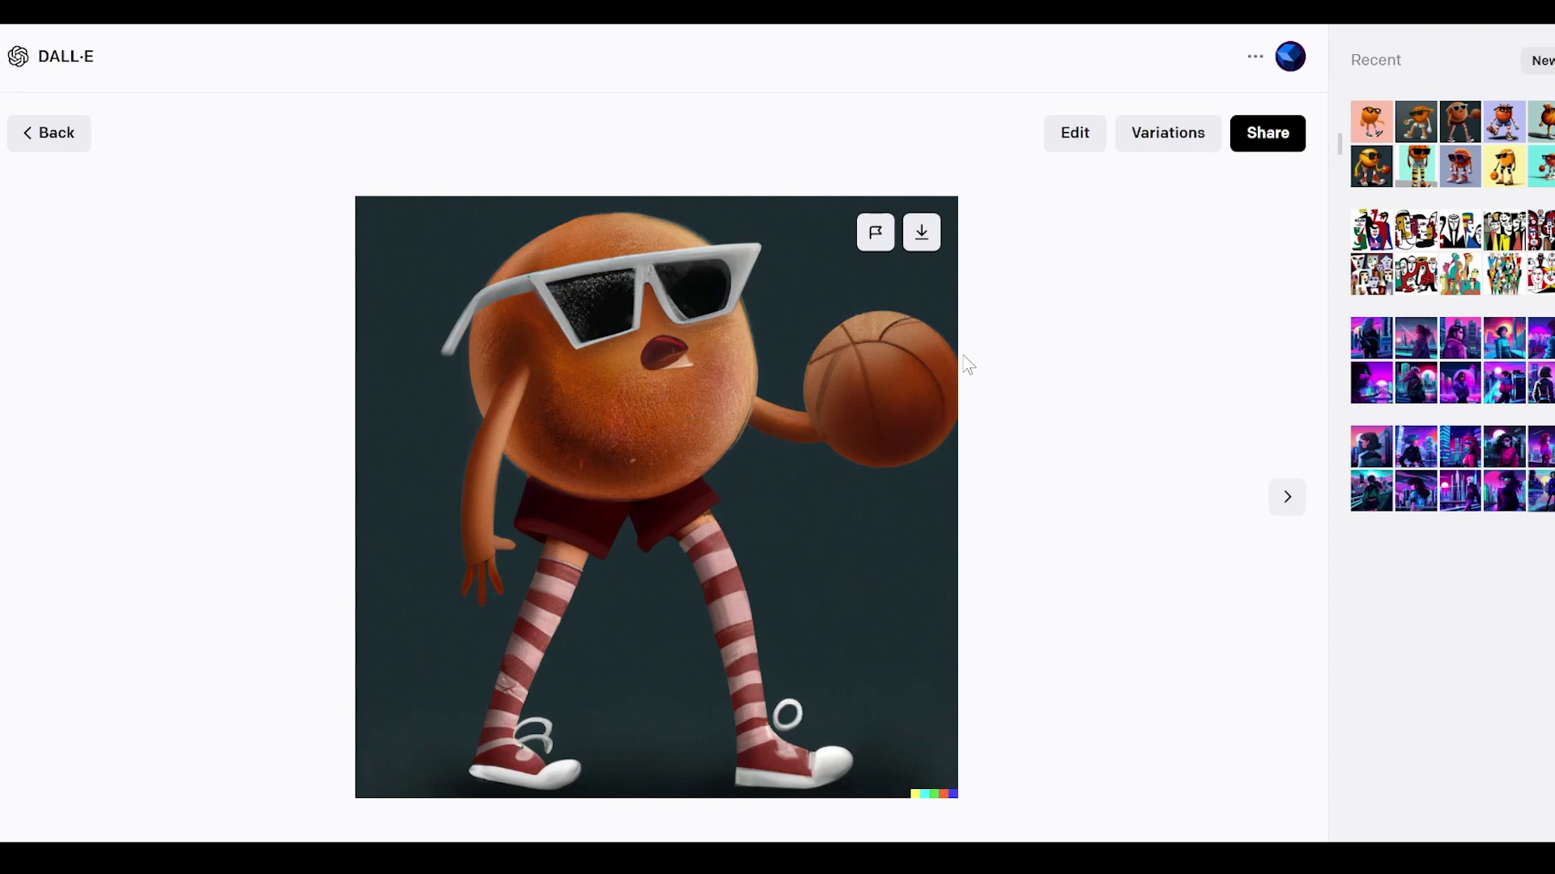
{"action": "left_click", "coordinate": [1062, 478]}
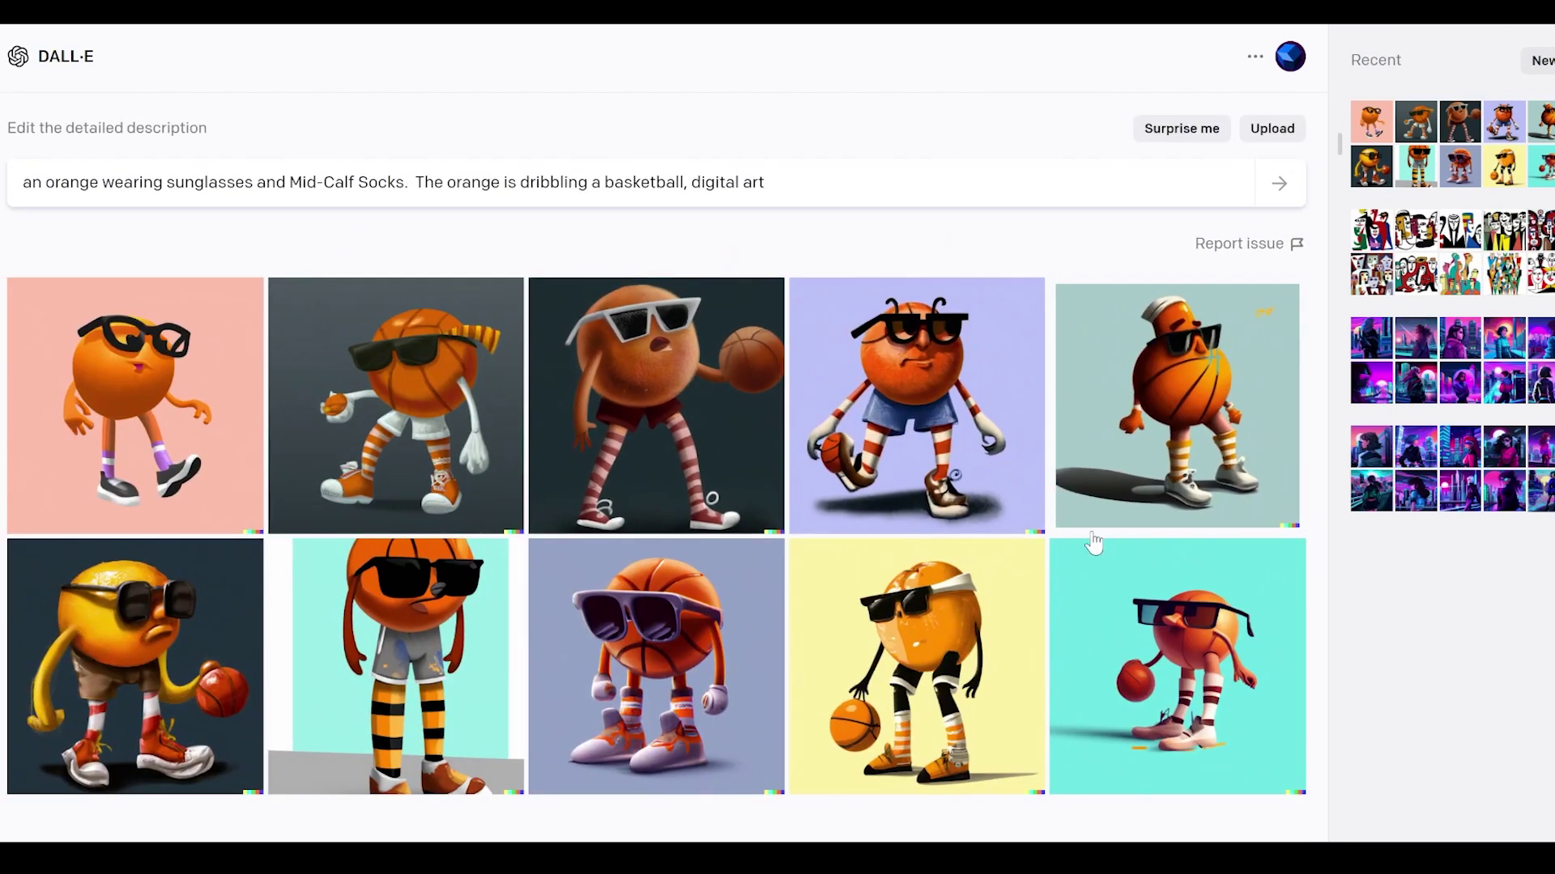
{"action": "left_click", "coordinate": [1136, 600]}
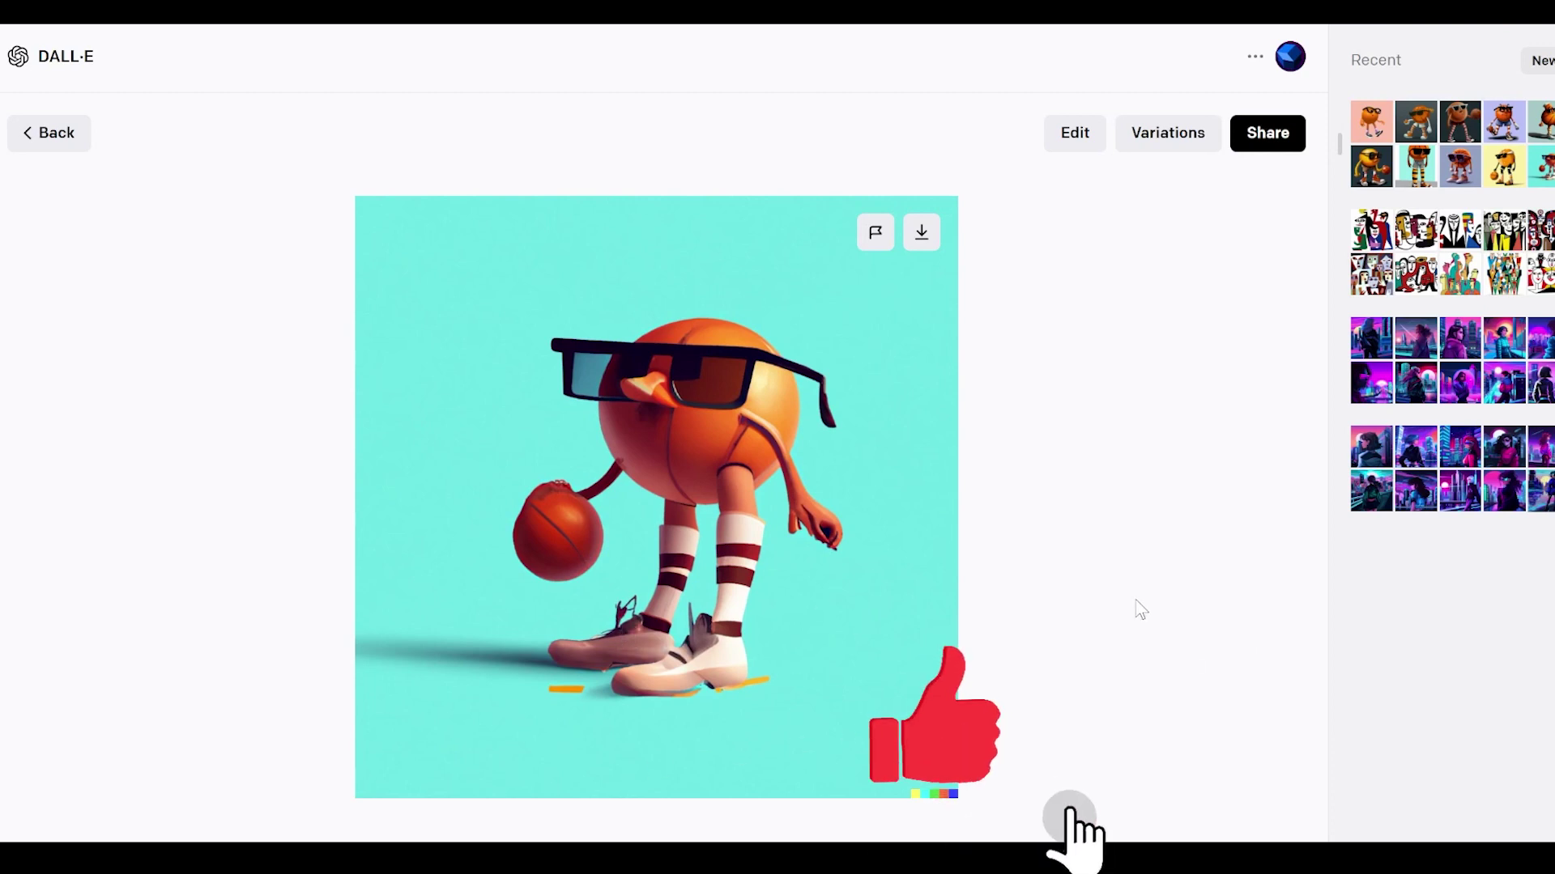
{"action": "left_click", "coordinate": [68, 140]}
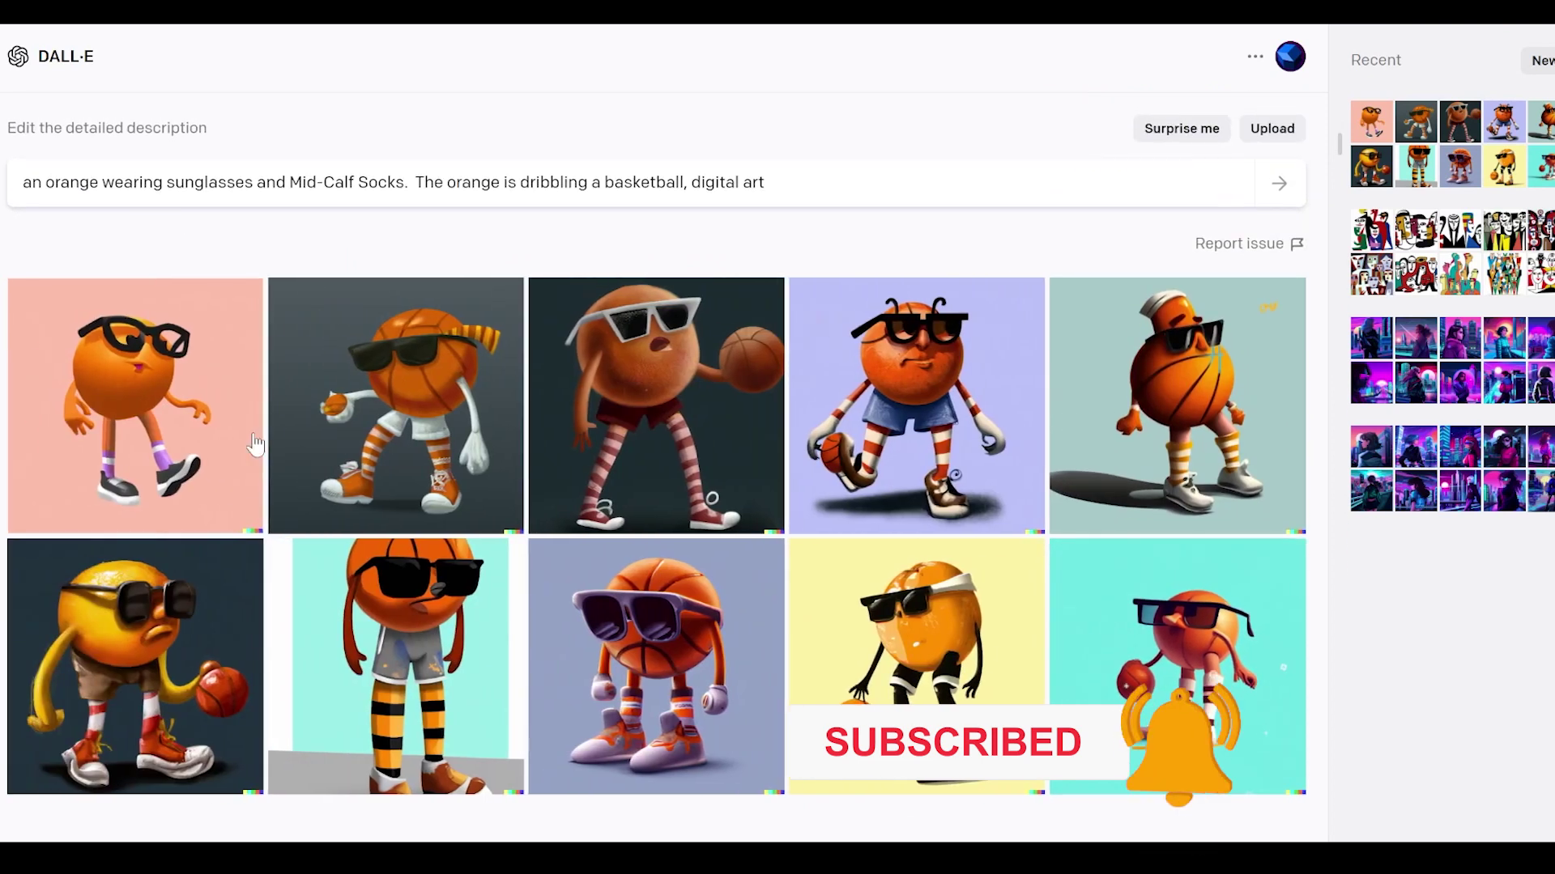
{"action": "left_click", "coordinate": [134, 688]}
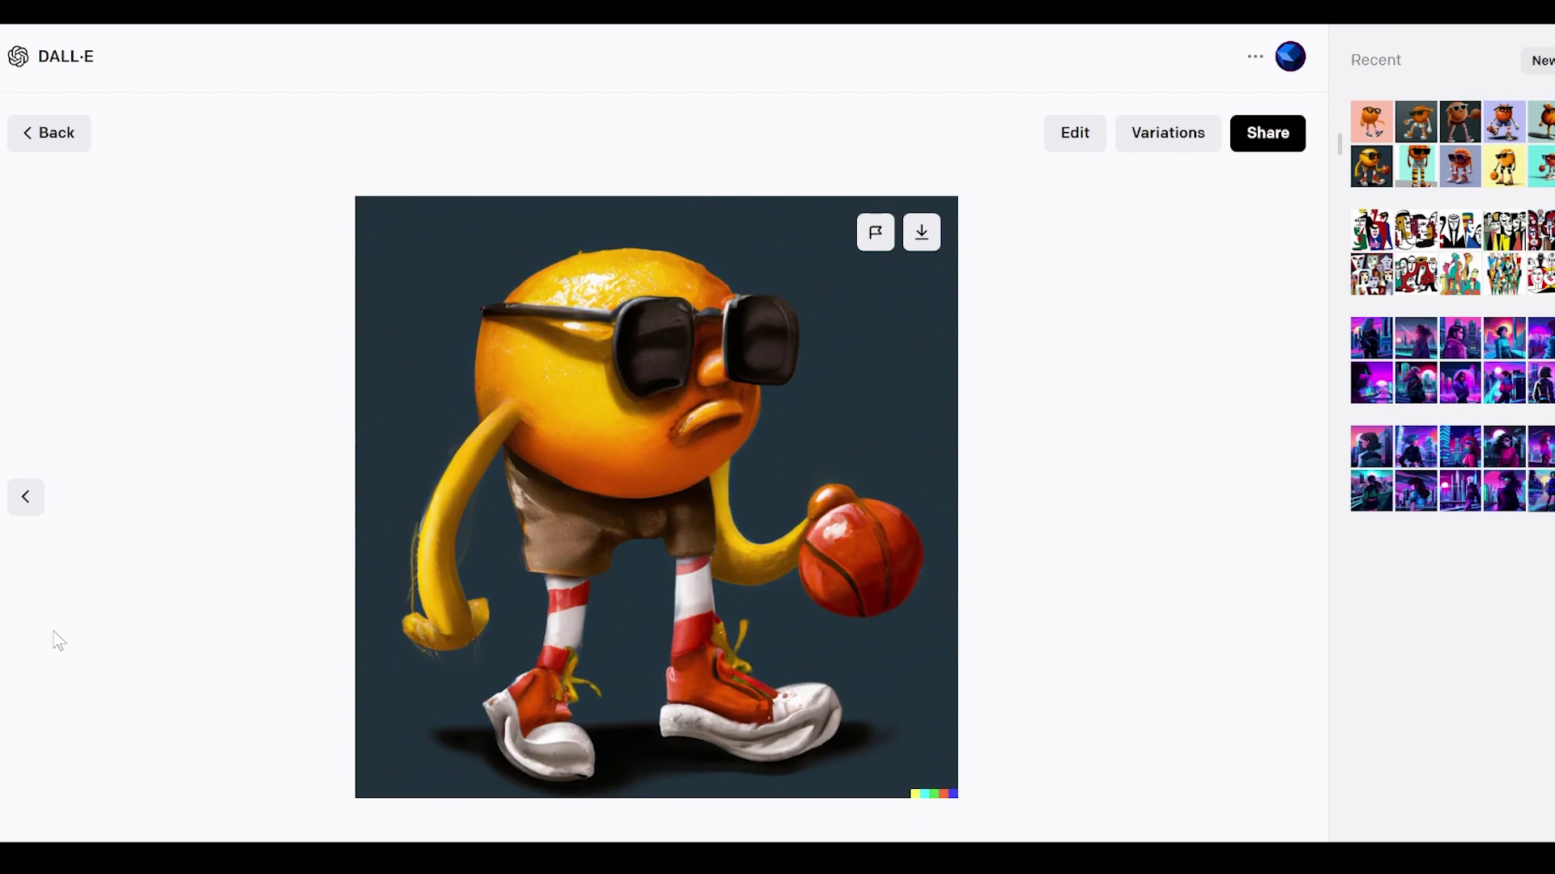
{"action": "key", "text": "Escape"}
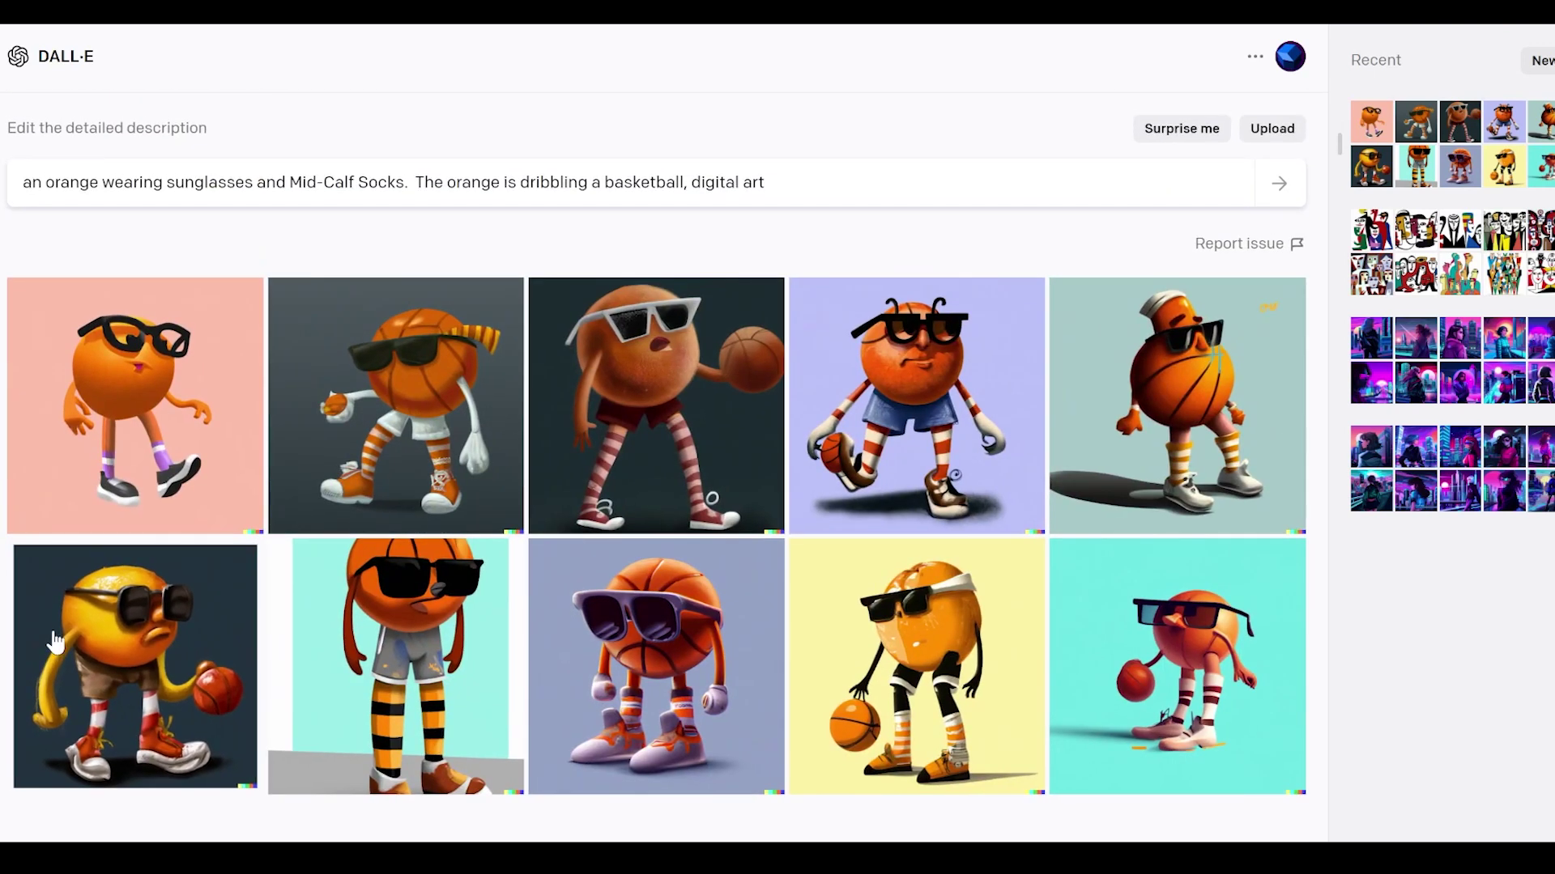
{"action": "left_click", "coordinate": [1115, 432]}
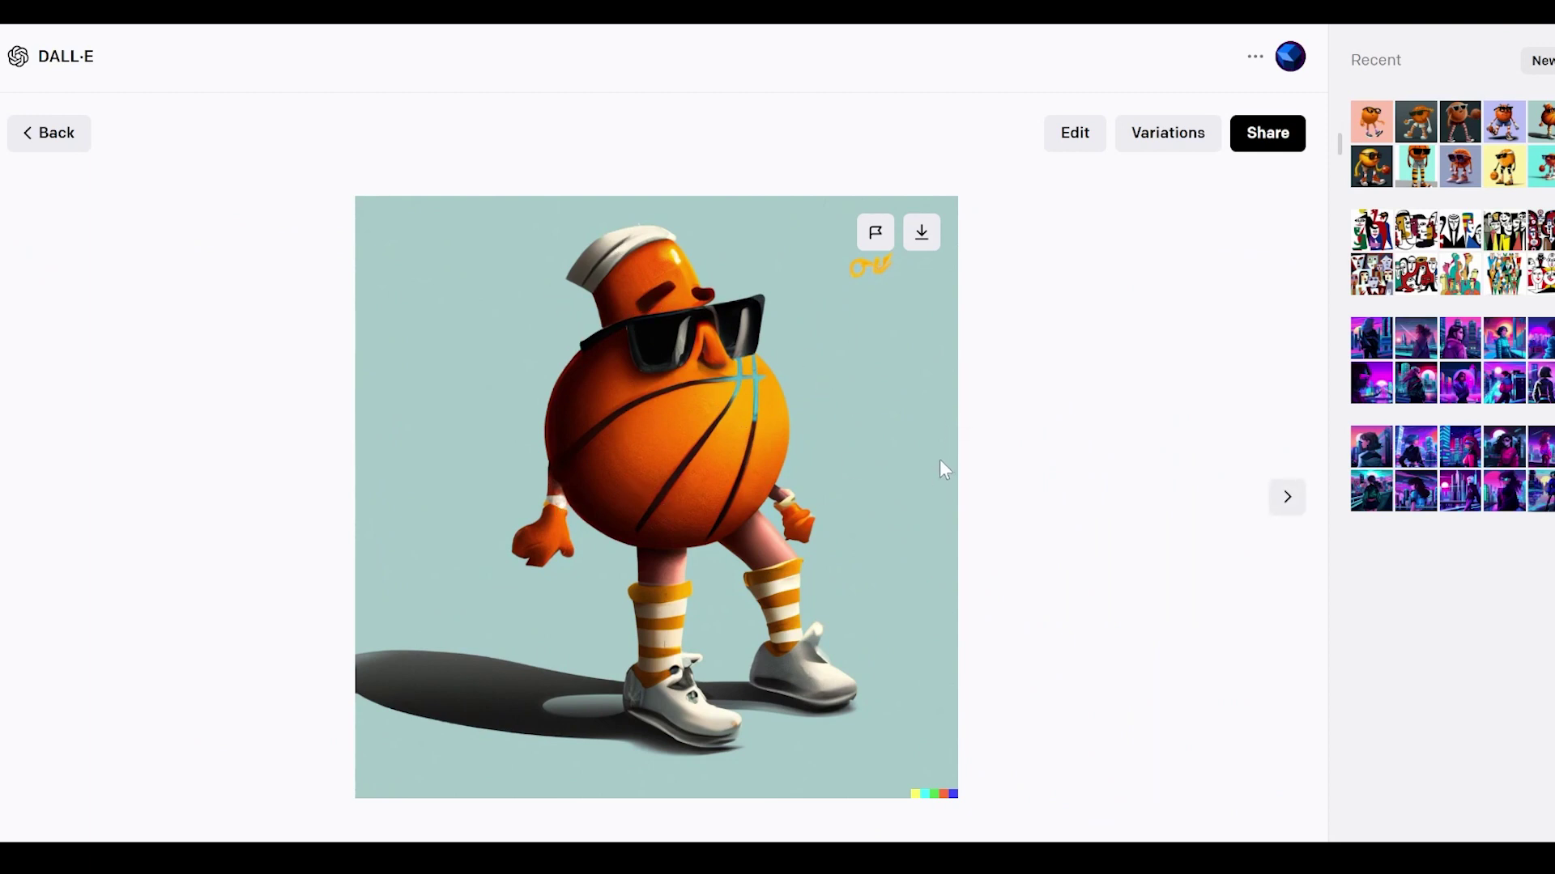
{"action": "key", "text": "Escape"}
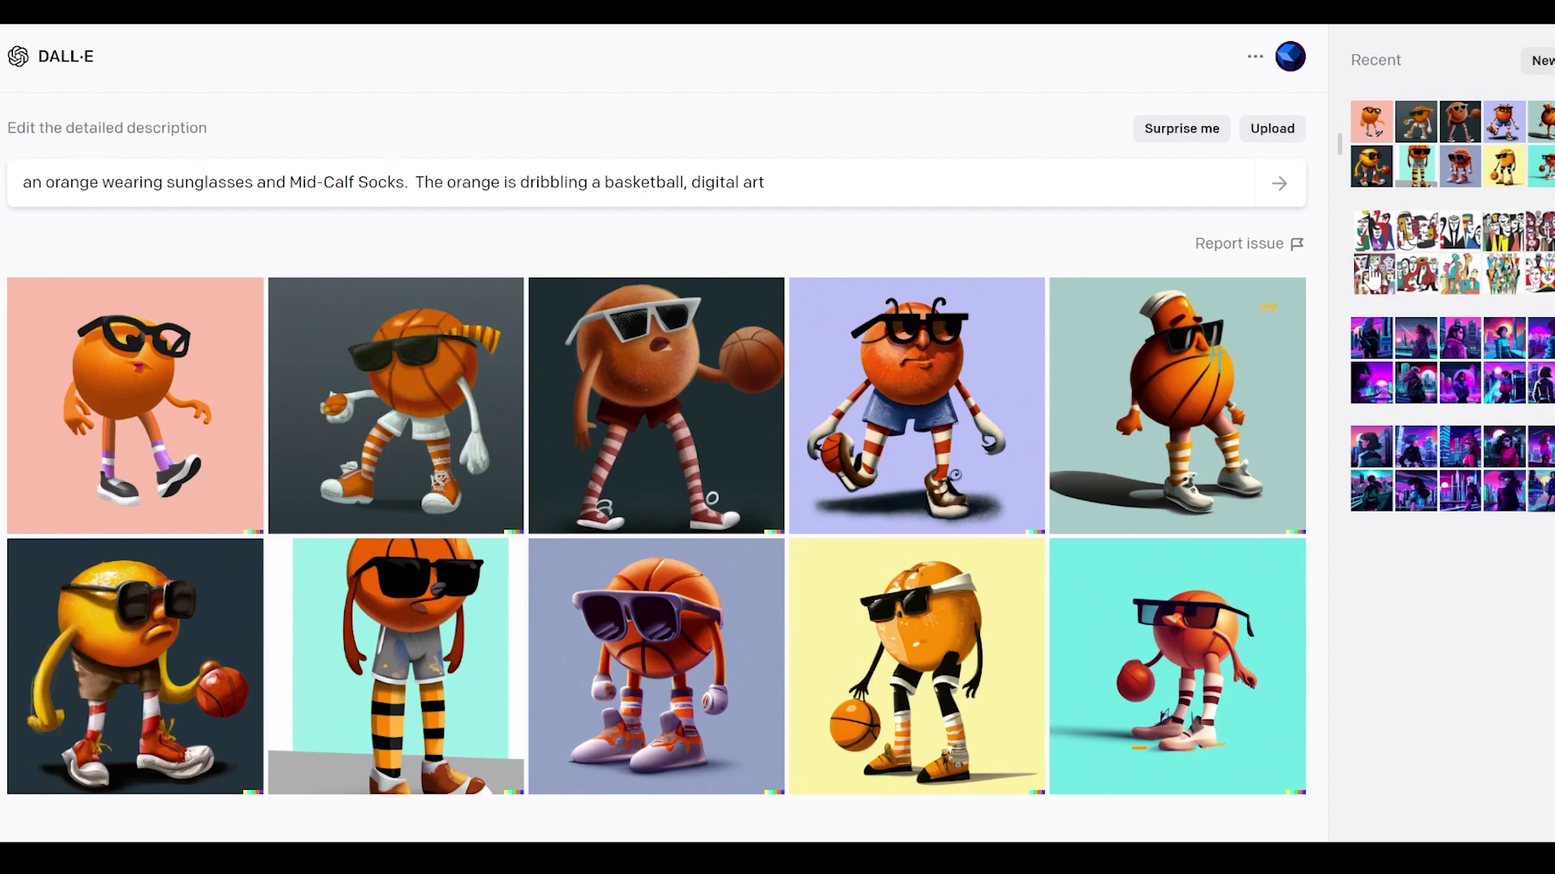
- Reopen the recent Picasso-style batch, replace its prompt with "a photo of a blue stapler in a startup office" and generate the images
{"action": "left_click", "coordinate": [1432, 241]}
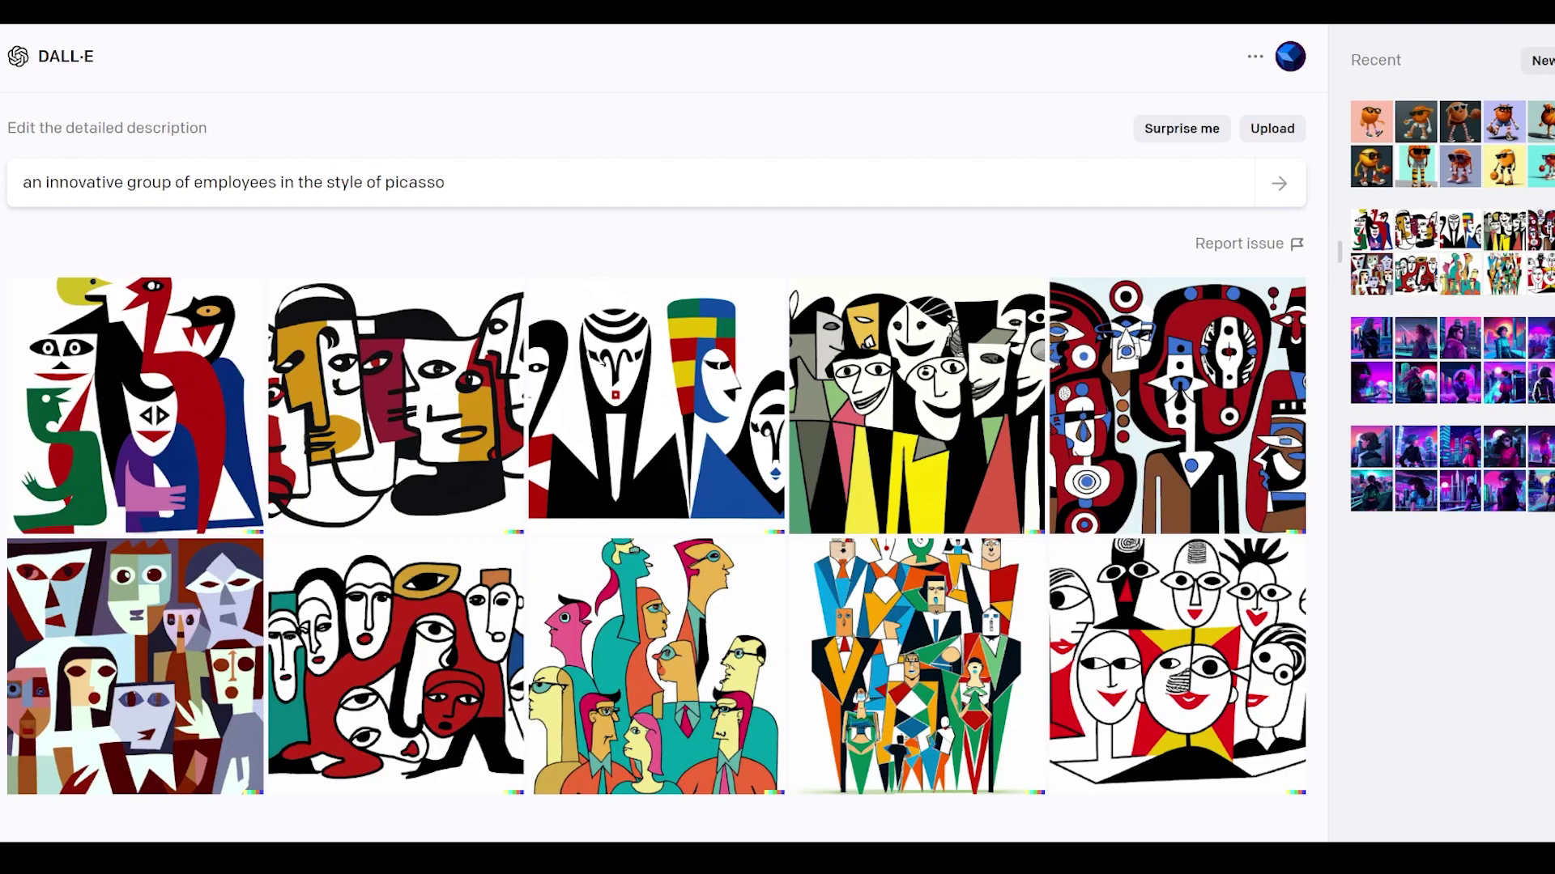
{"action": "key", "text": "ctrl+a"}
{"action": "type", "text": "a photo of a blue stapler in a startup office"}
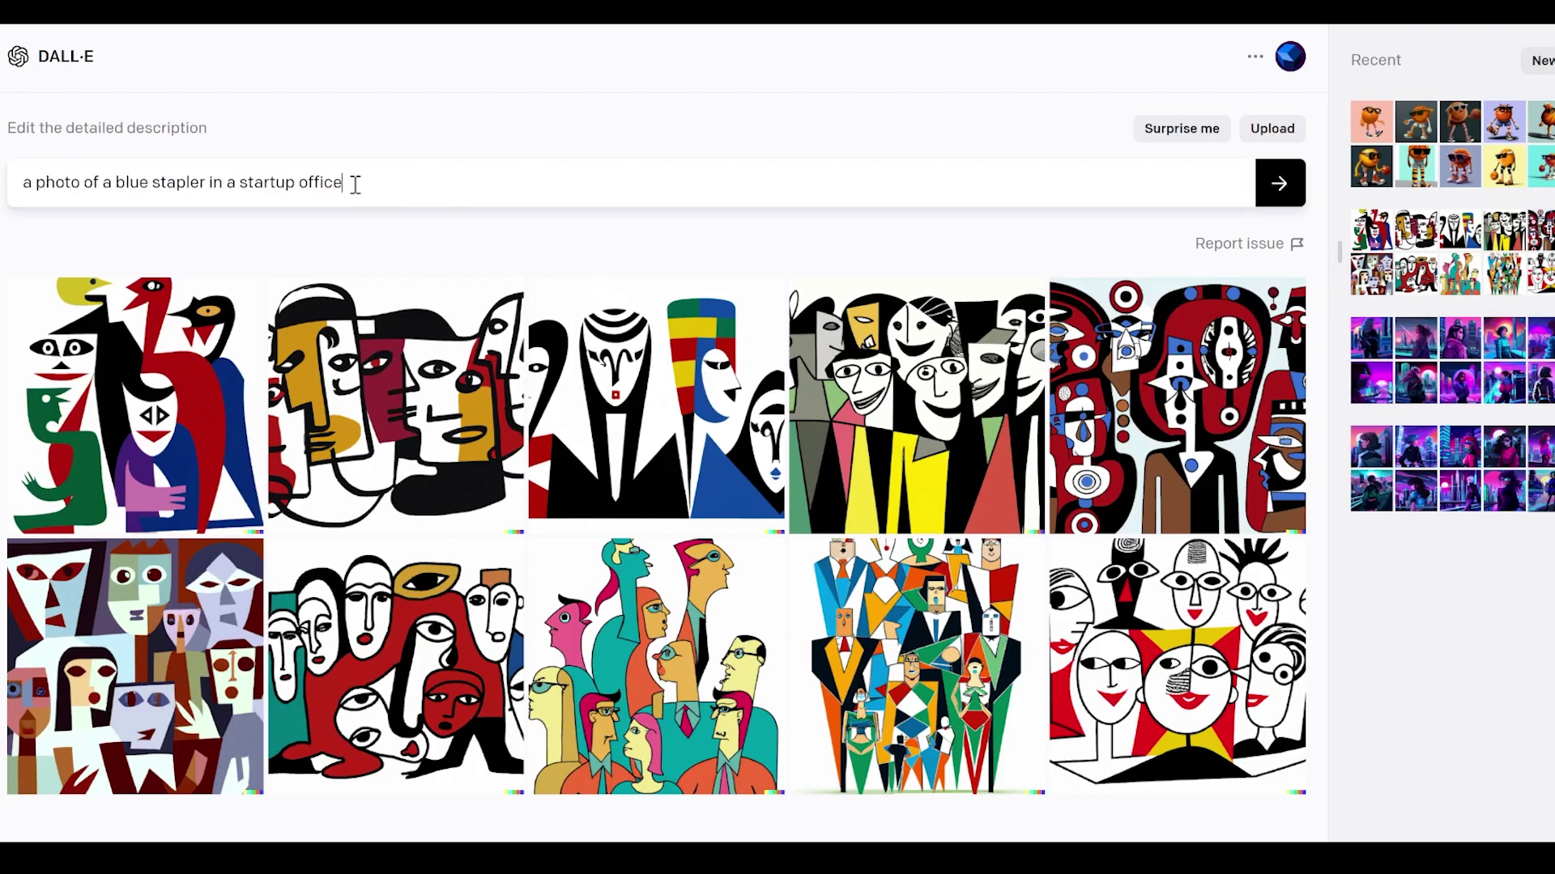
{"action": "key", "text": "Return"}
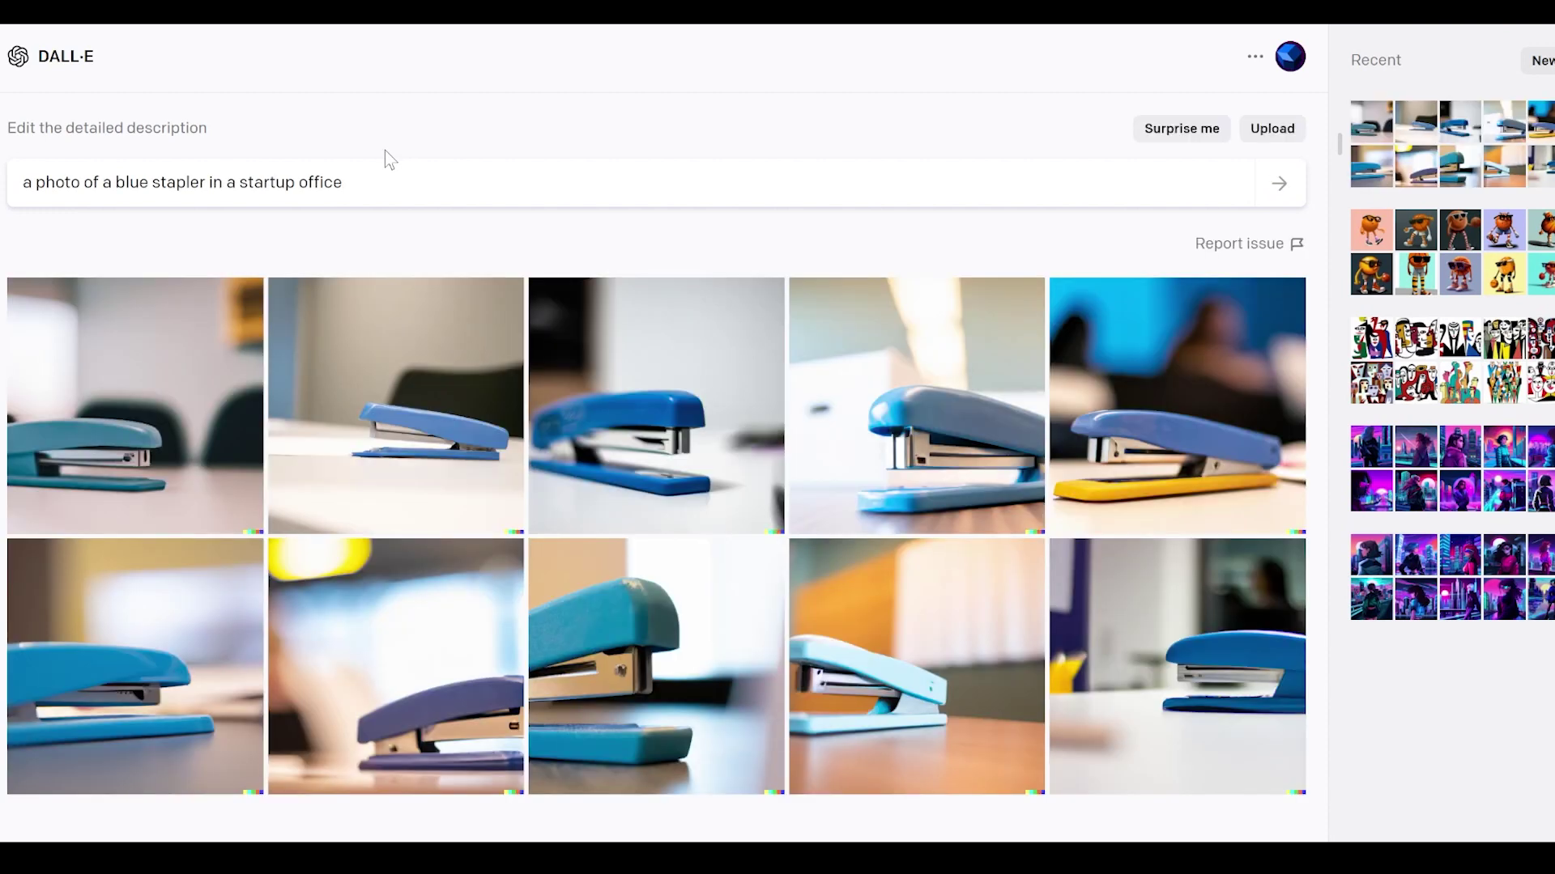
- Go through the blue stapler photos at full size one by one, from the first to the last in the batch
{"action": "left_click", "coordinate": [139, 419]}
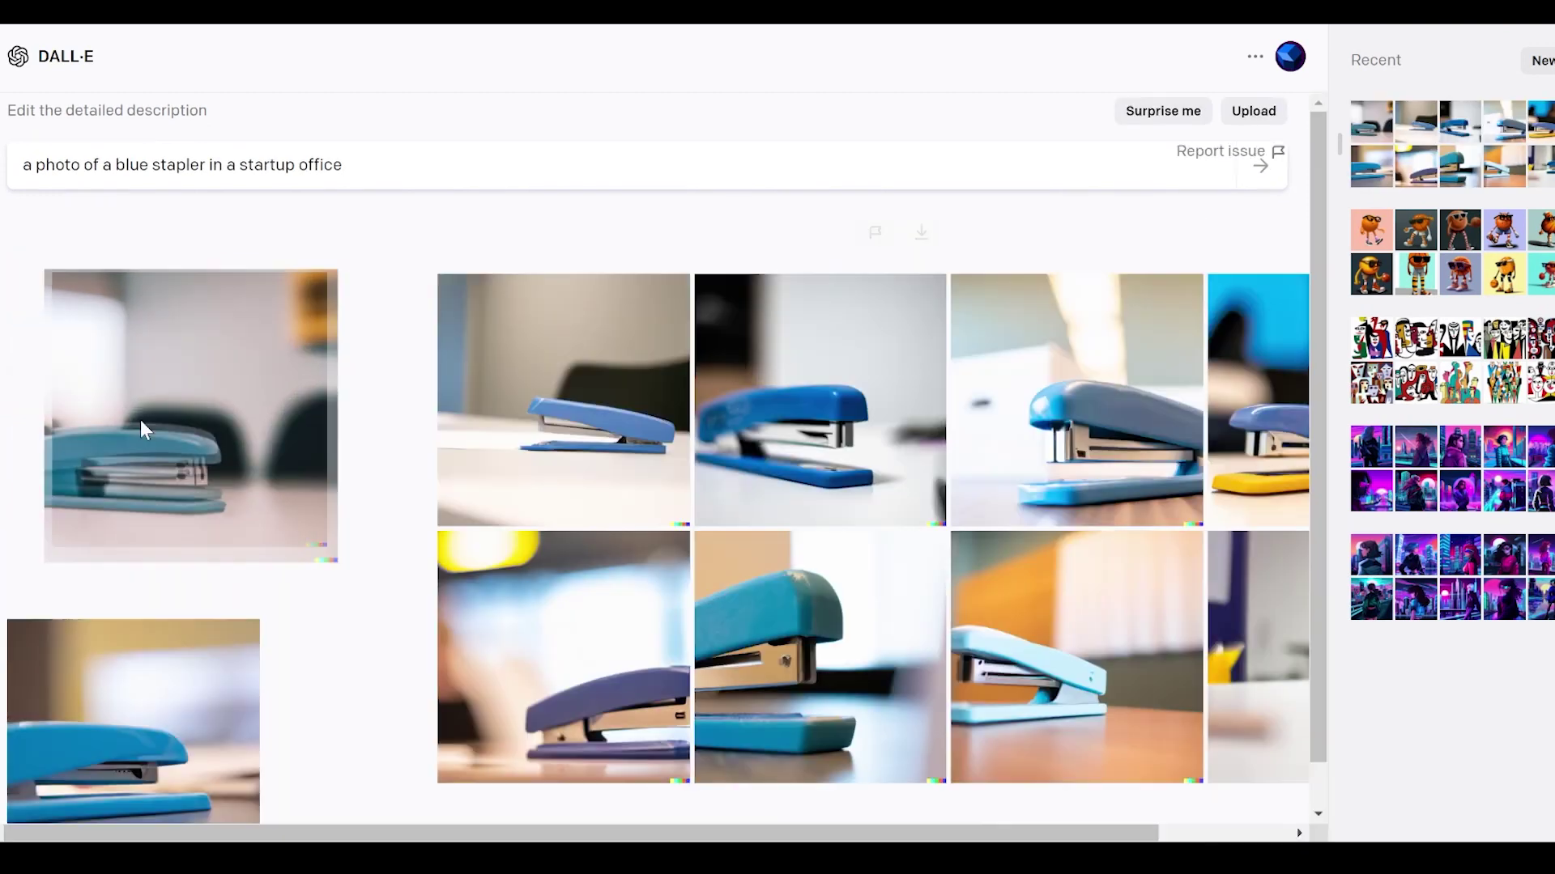
{"action": "key", "text": "Right"}
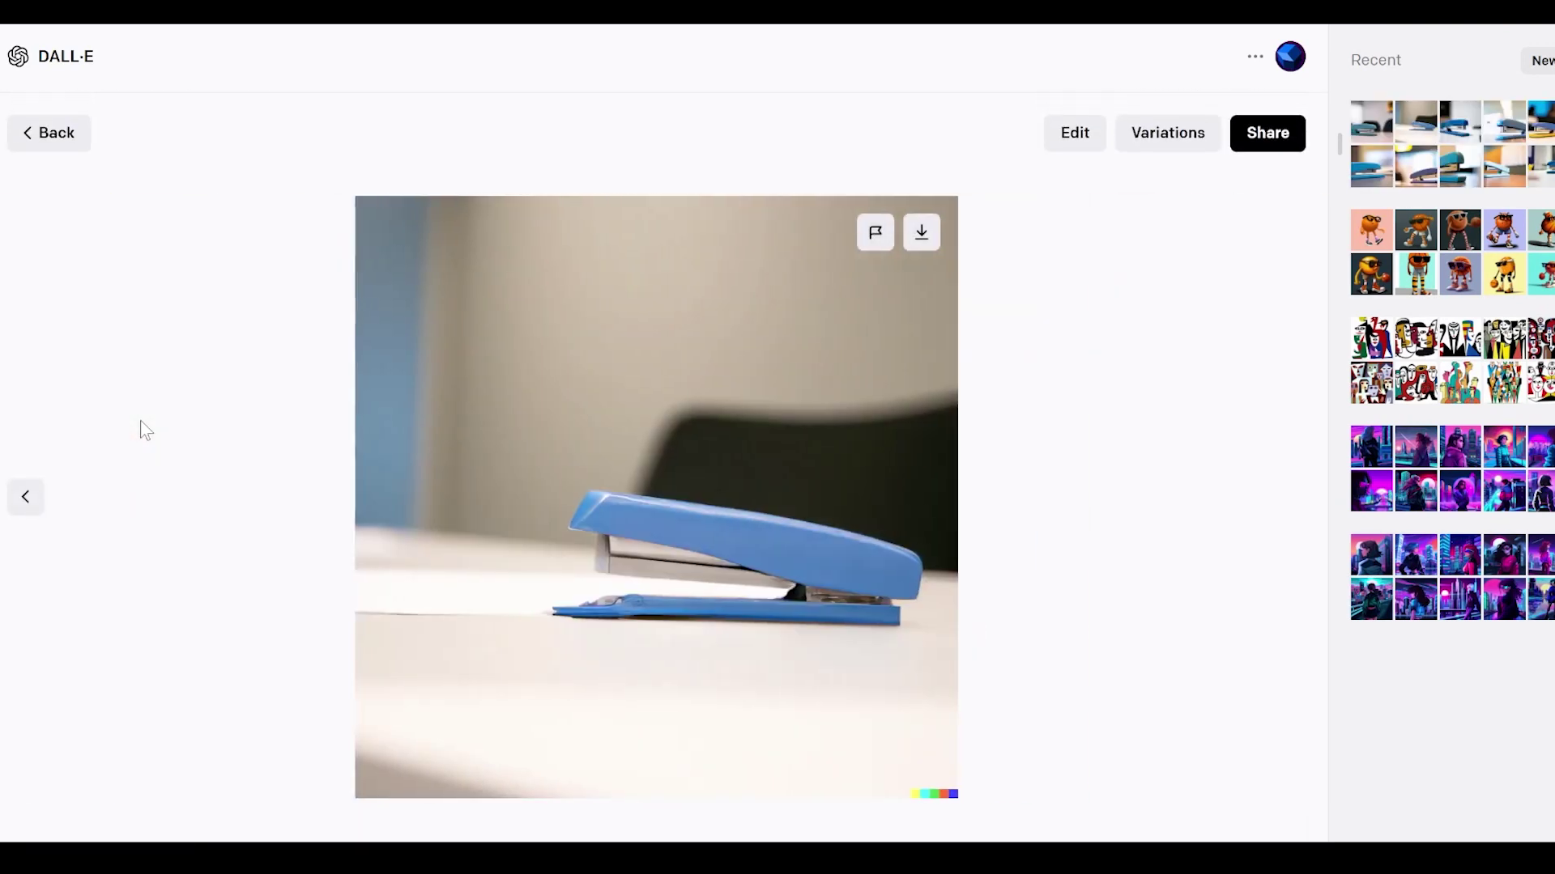
{"action": "key", "text": "Right"}
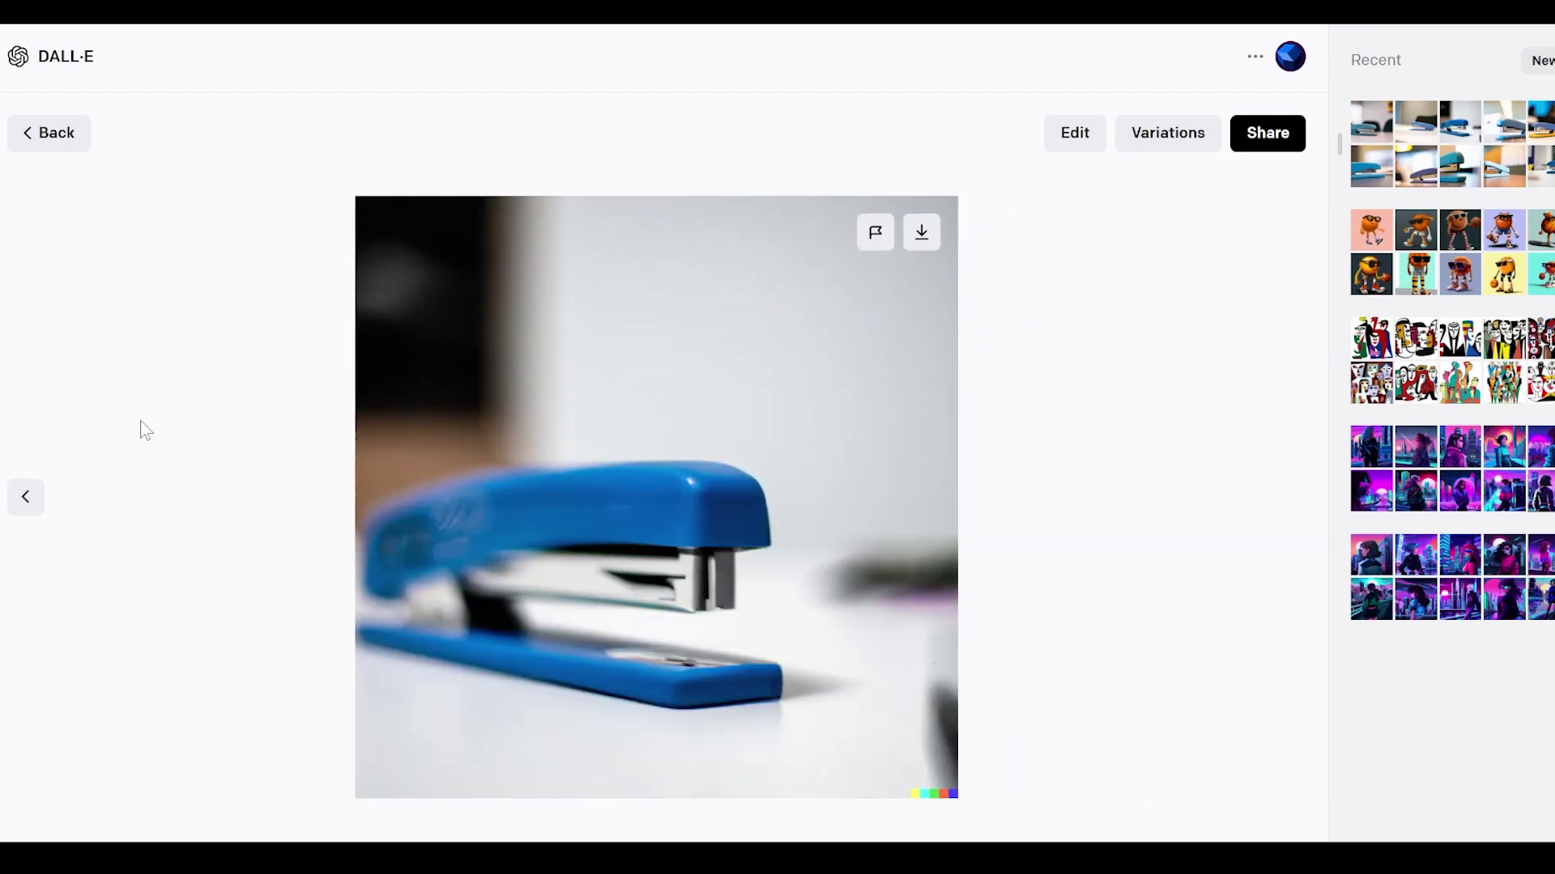
{"action": "key", "text": "Right"}
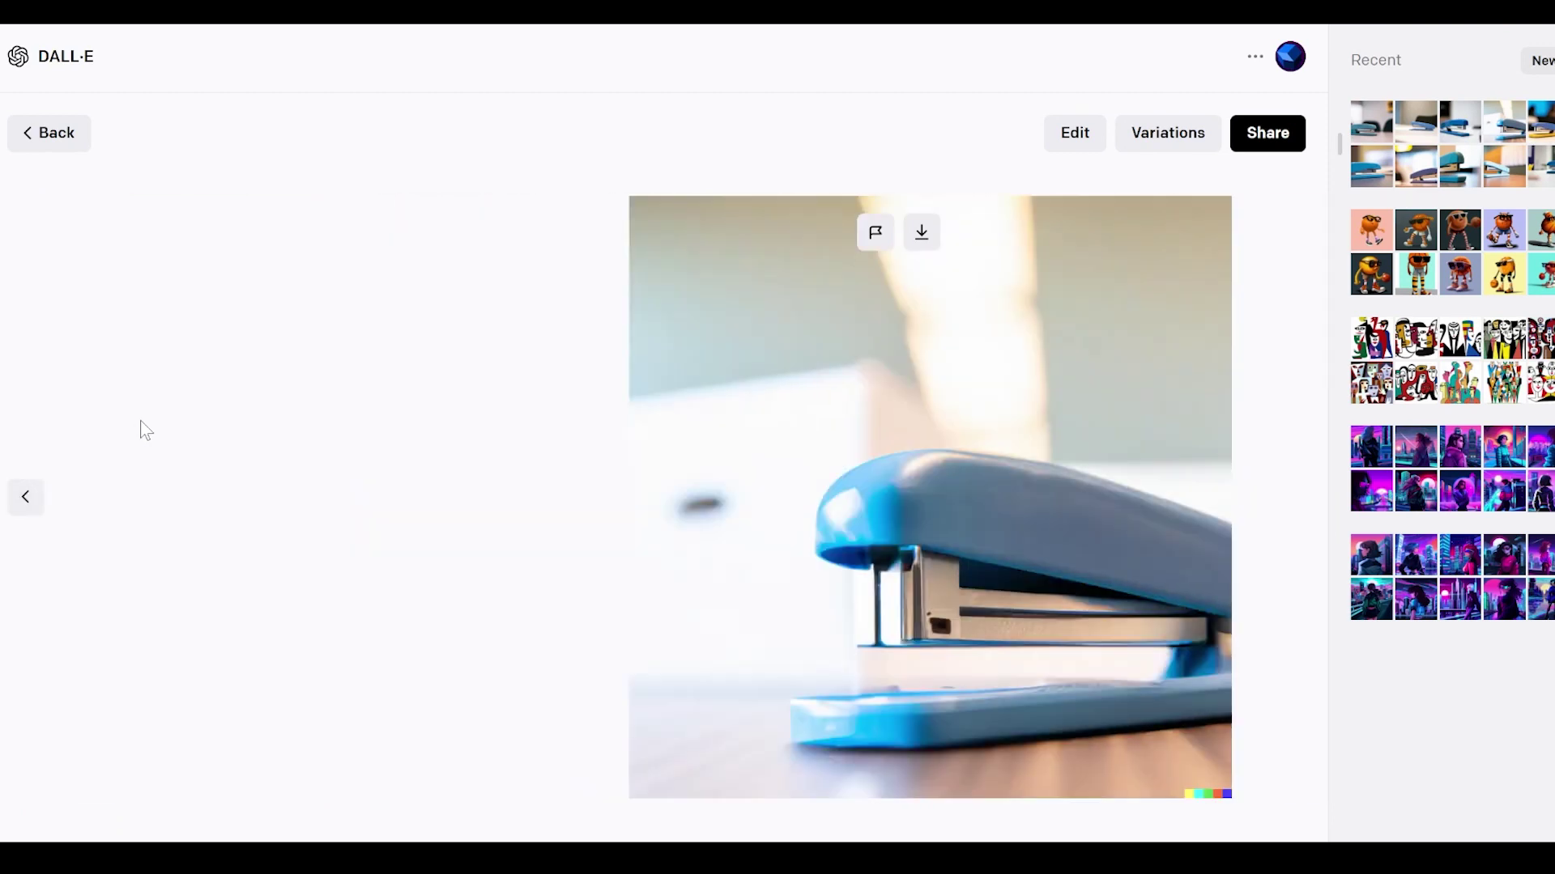
{"action": "key", "text": "Right"}
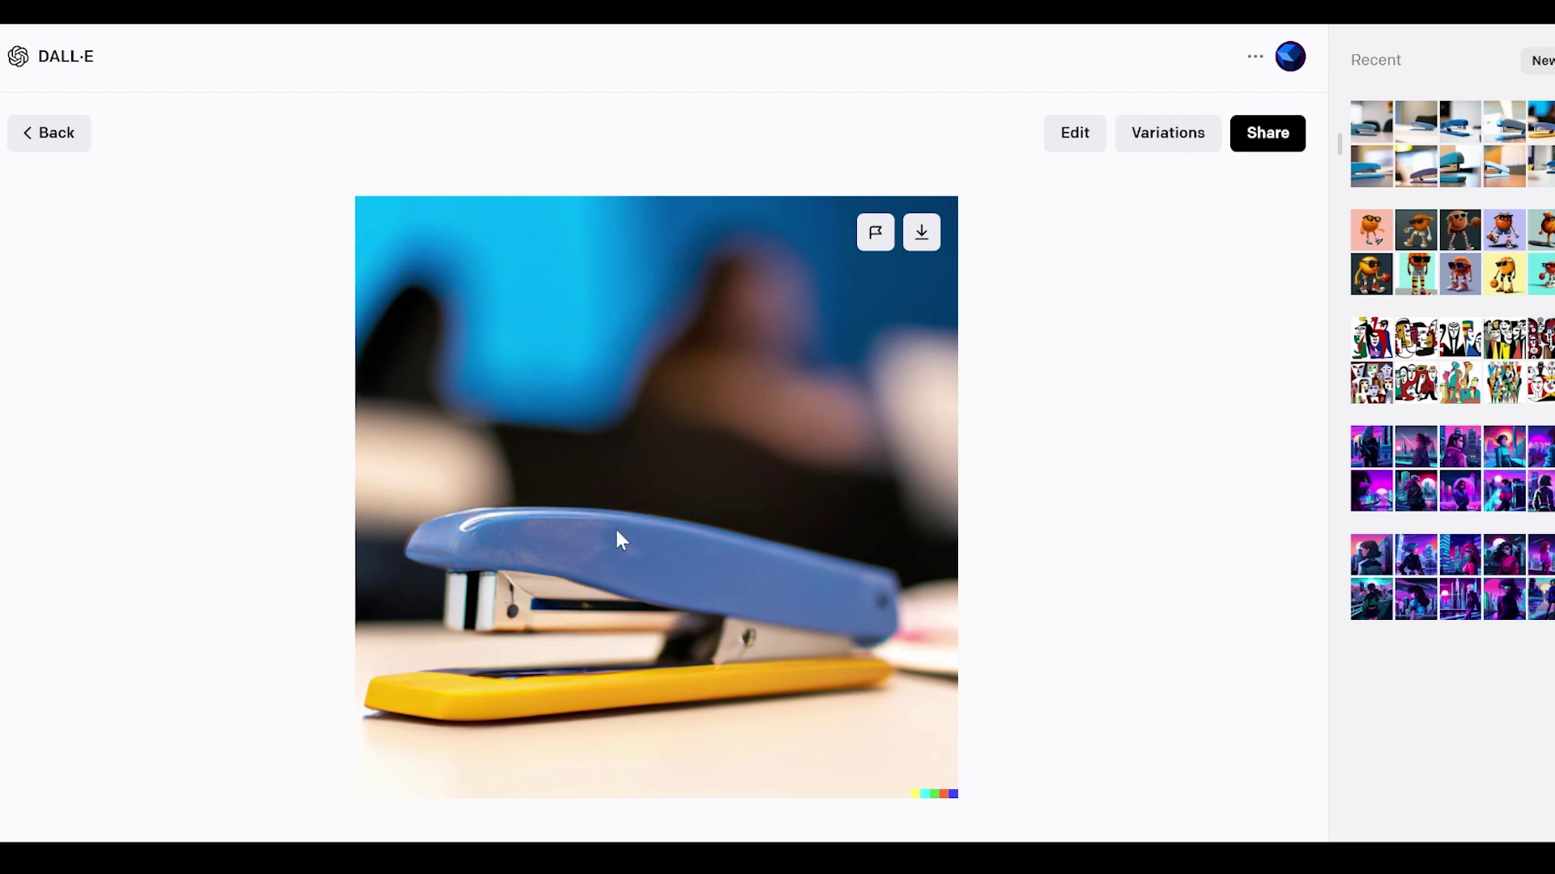
{"action": "key", "text": "Right"}
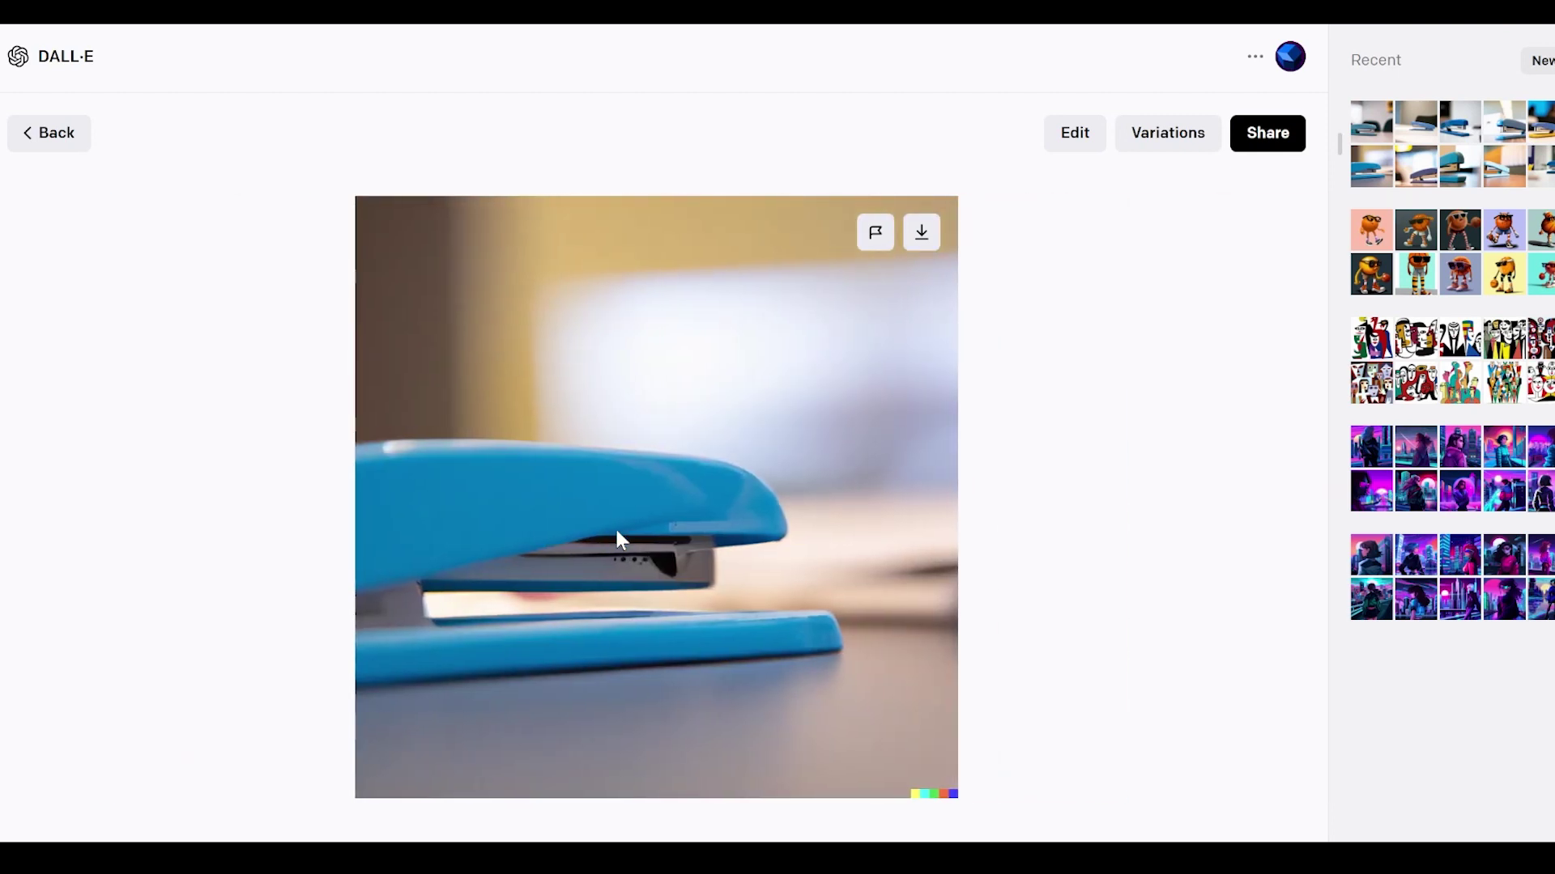
{"action": "key", "text": "Right"}
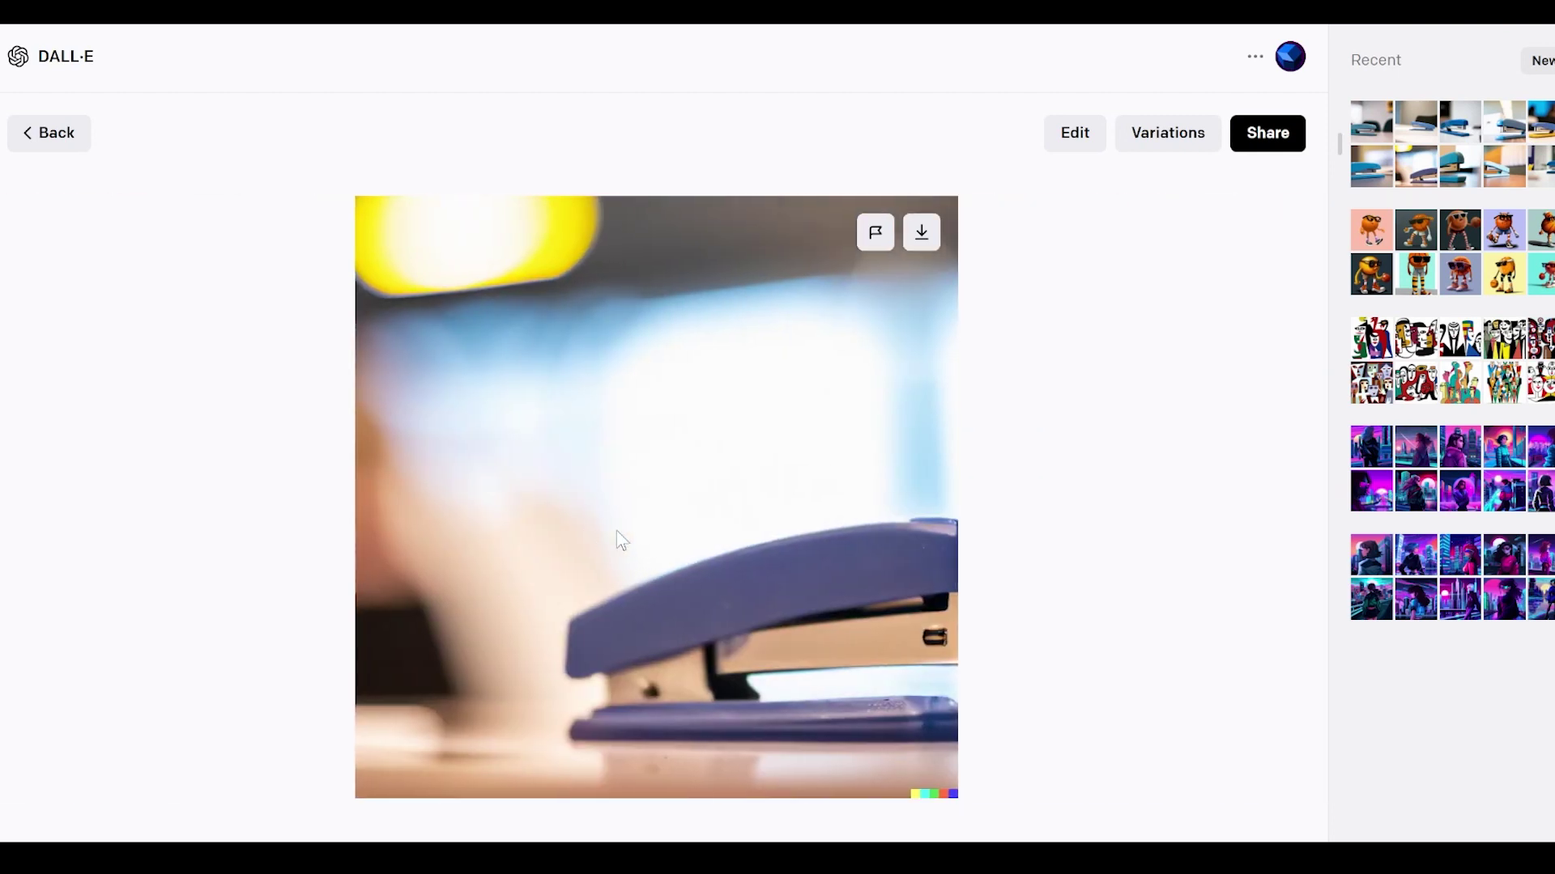
{"action": "key", "text": "Right"}
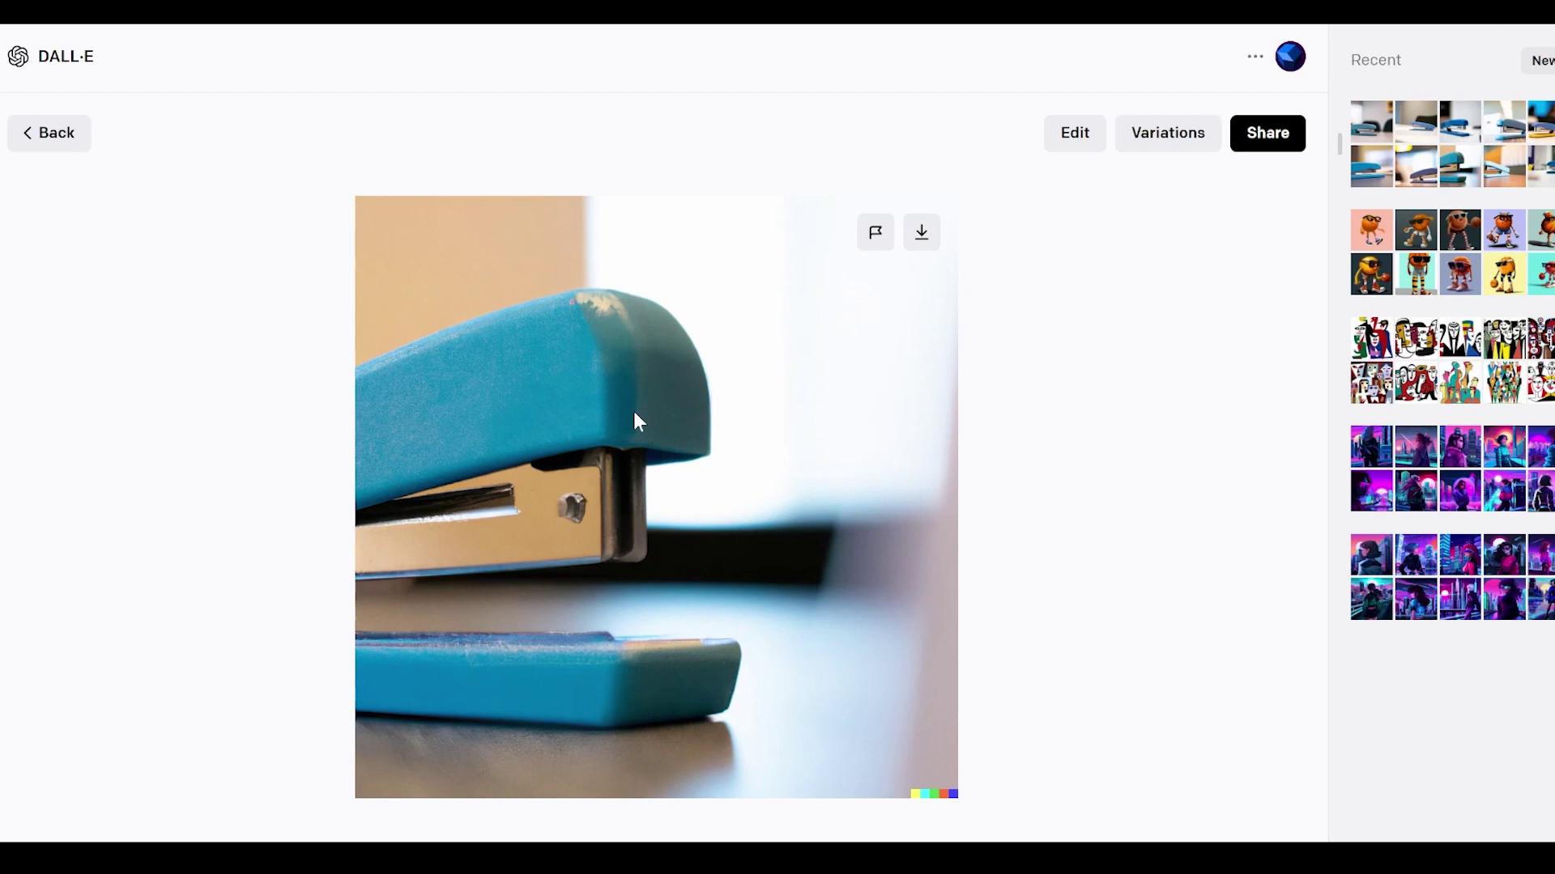
{"action": "key", "text": "Escape"}
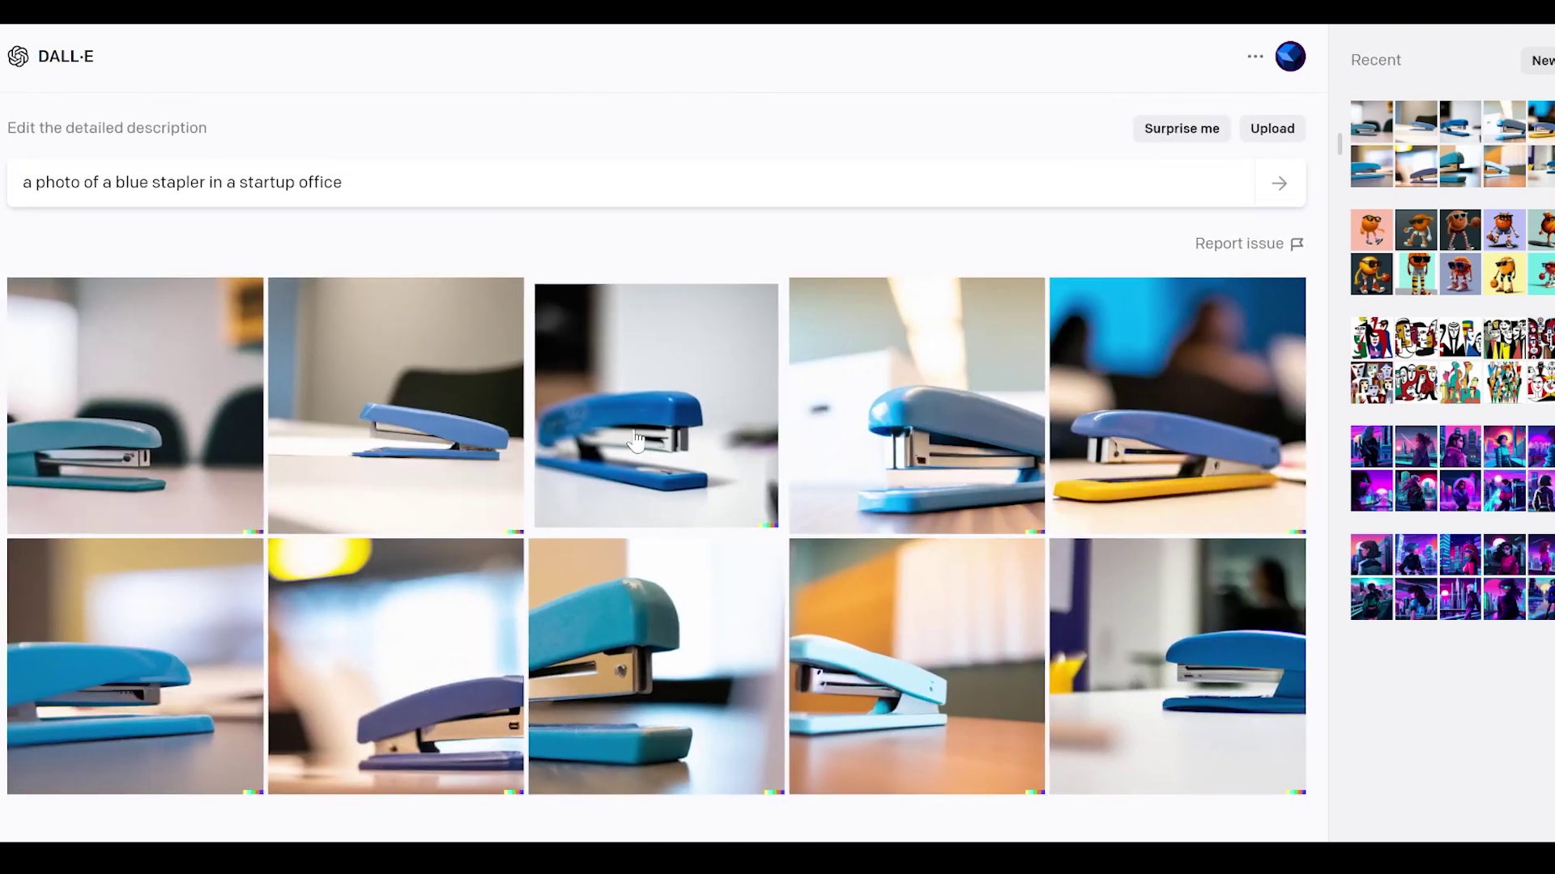
{"action": "left_click", "coordinate": [848, 683]}
{"action": "key", "text": "Right"}
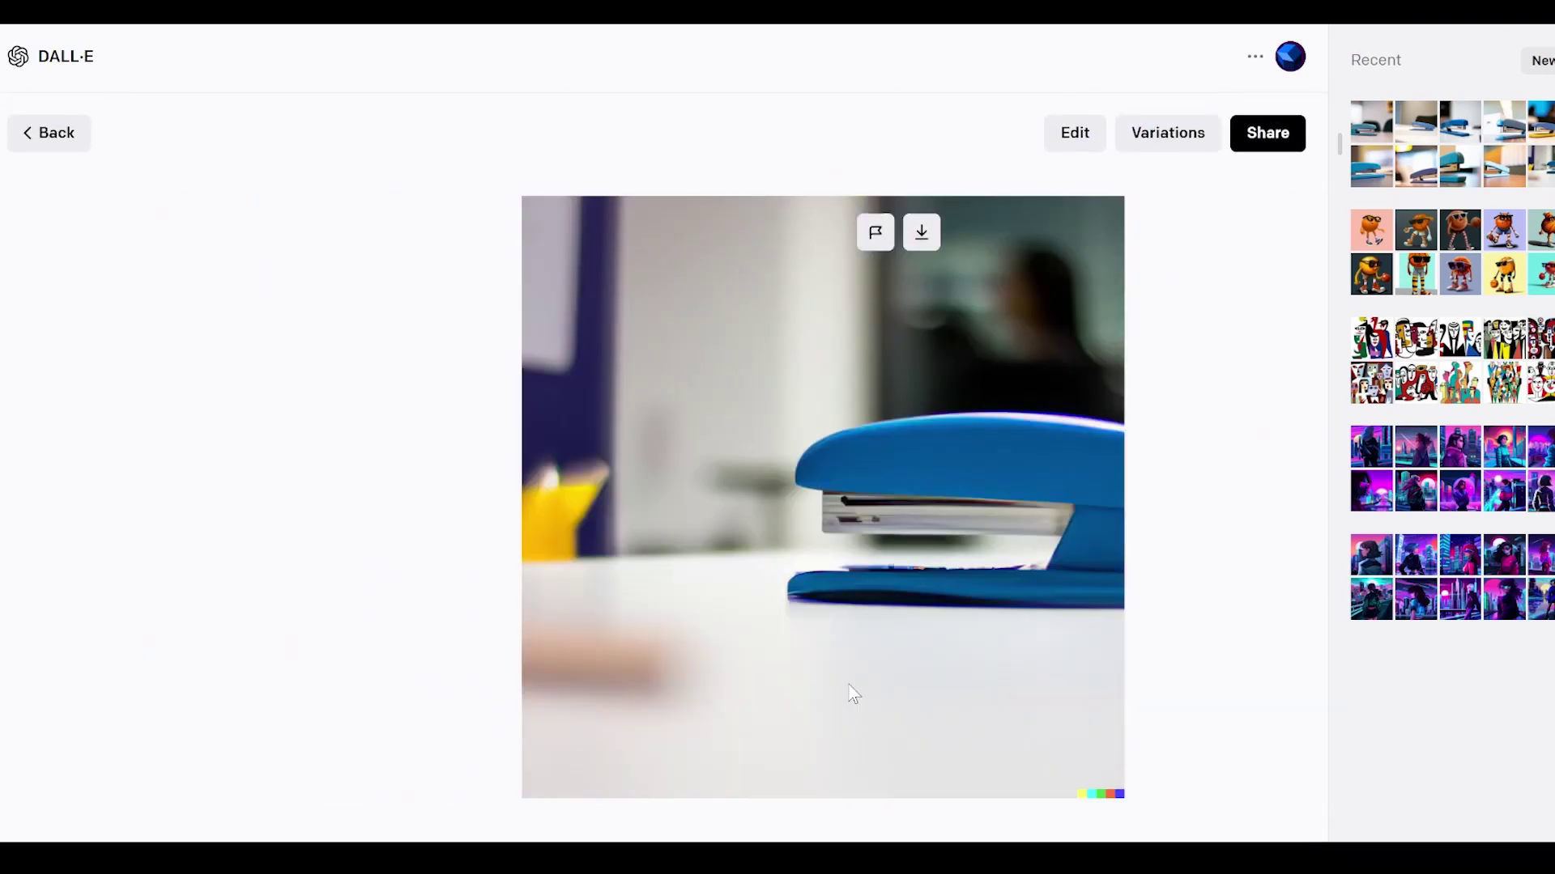
- Open the close-up teal stapler photo with the gold-coloured metal part from the batch and generate variations of it
{"action": "key", "text": "Escape"}
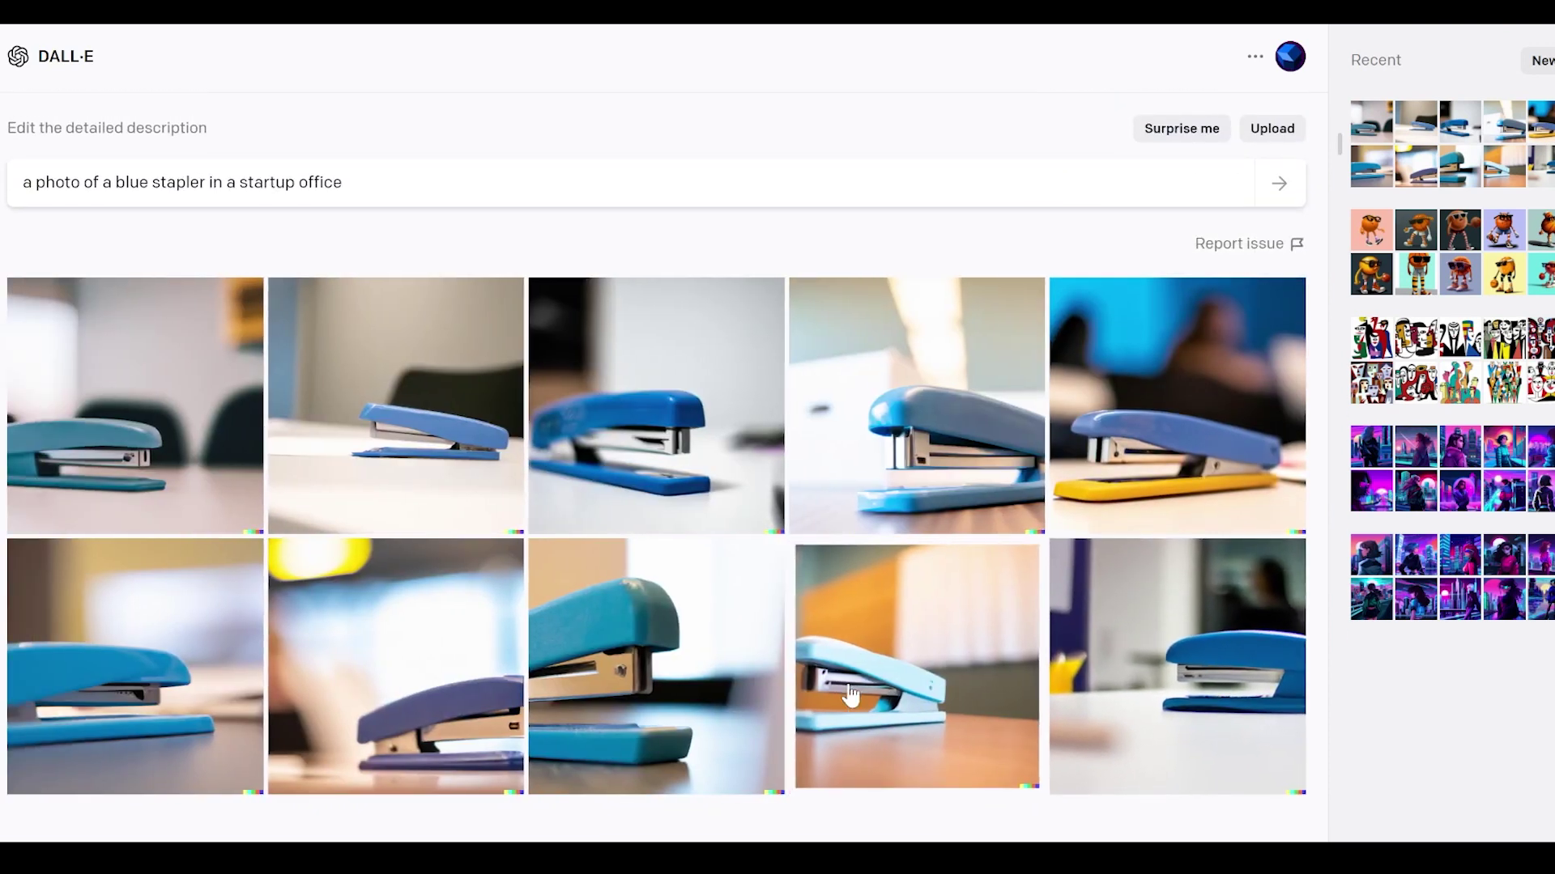
{"action": "left_click", "coordinate": [682, 693]}
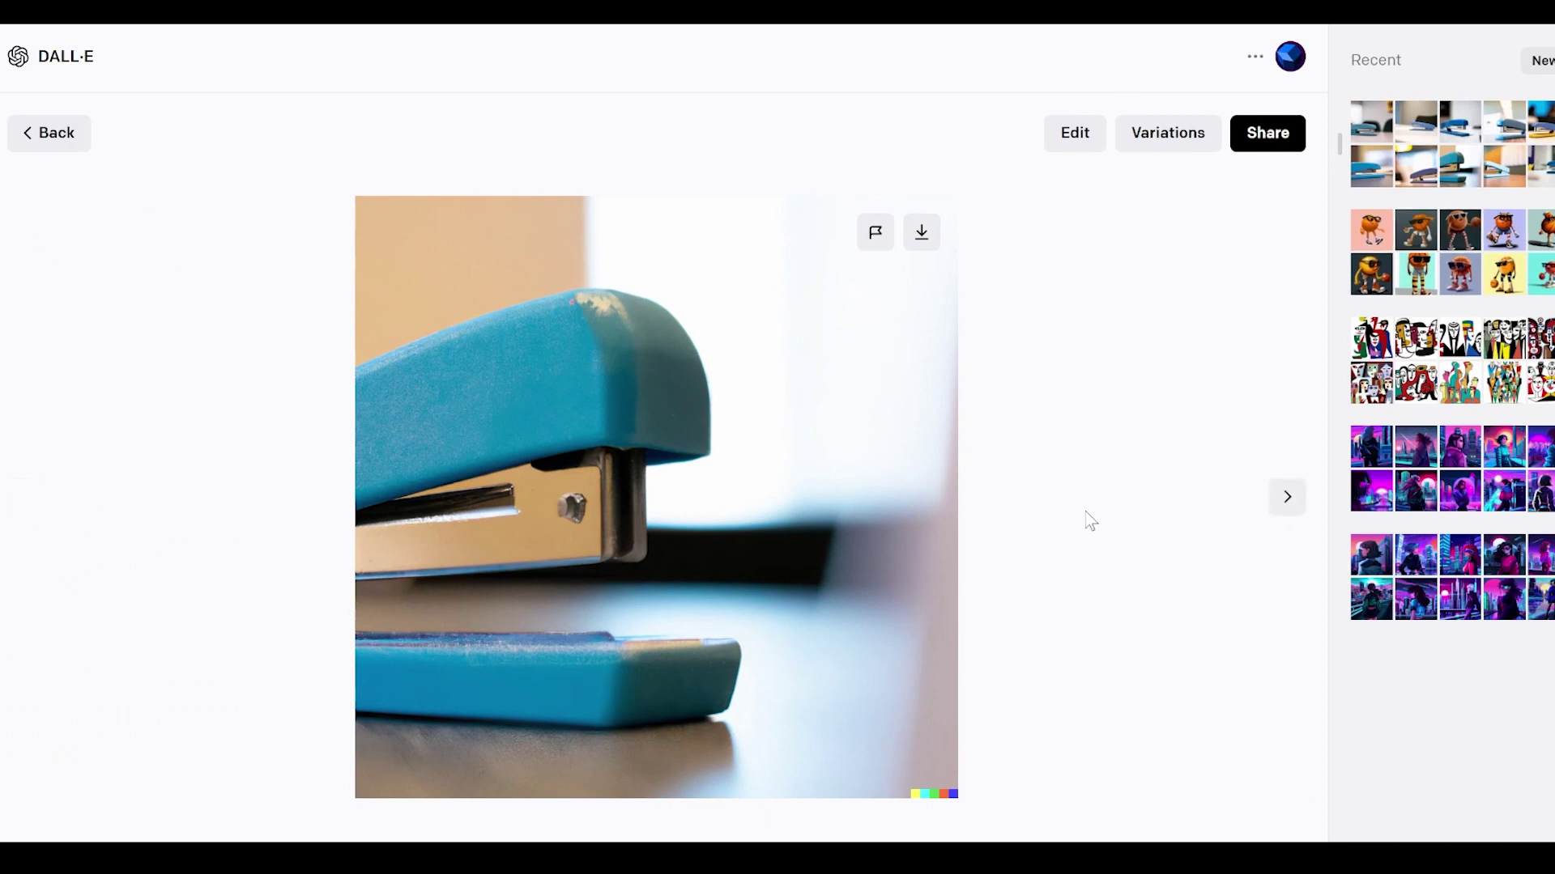
{"action": "left_click", "coordinate": [1199, 151]}
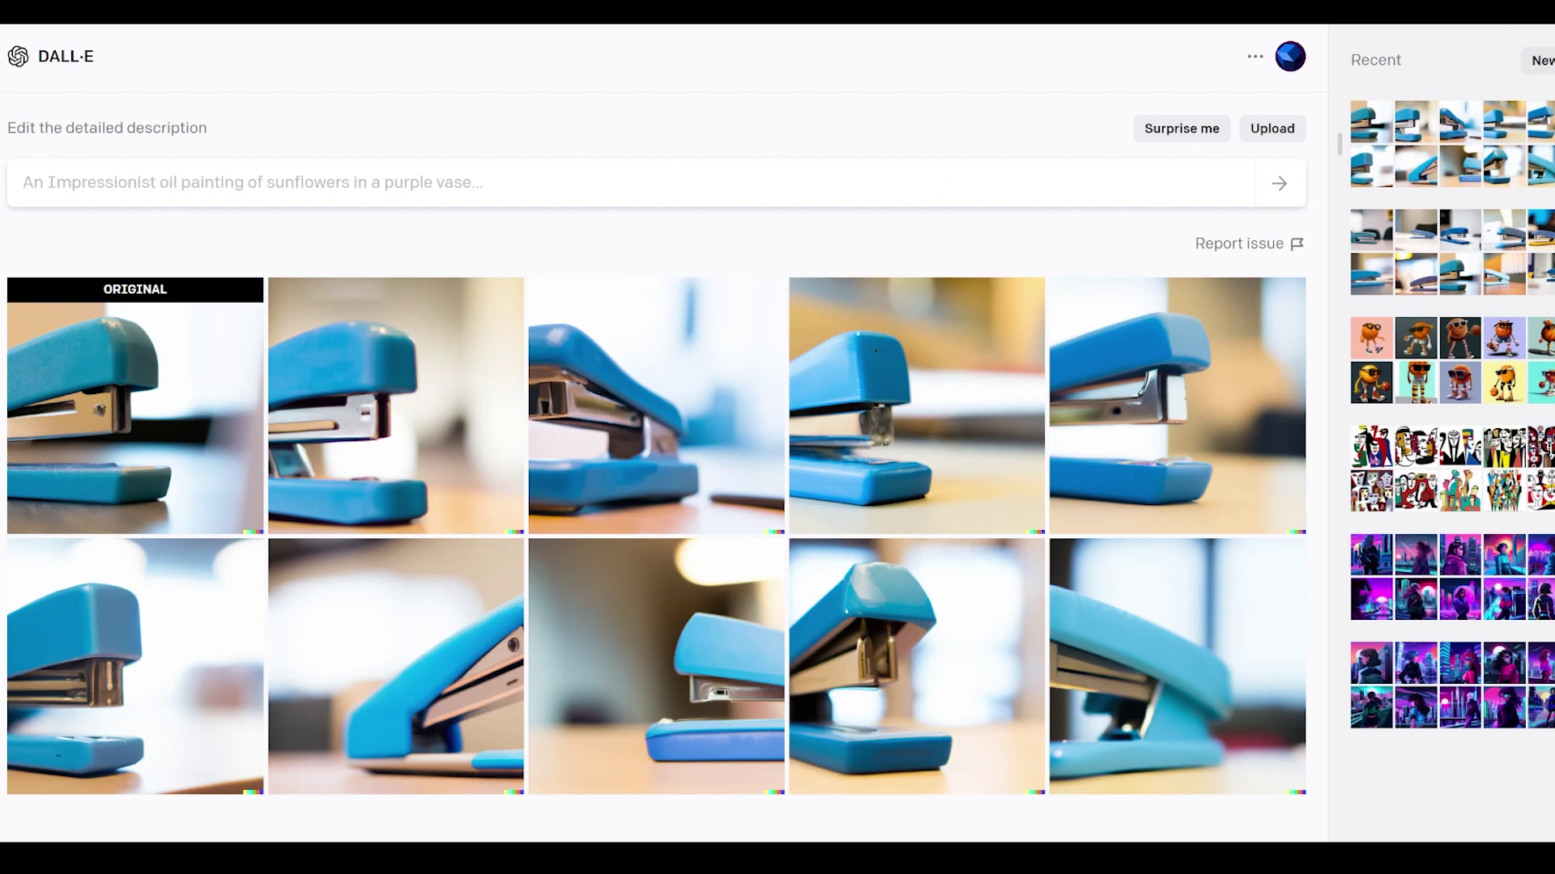
- Try to edit the original teal stapler image by erasing a round patch of the white background and adding "with the sun in the background" to its description
{"action": "left_click", "coordinate": [137, 389]}
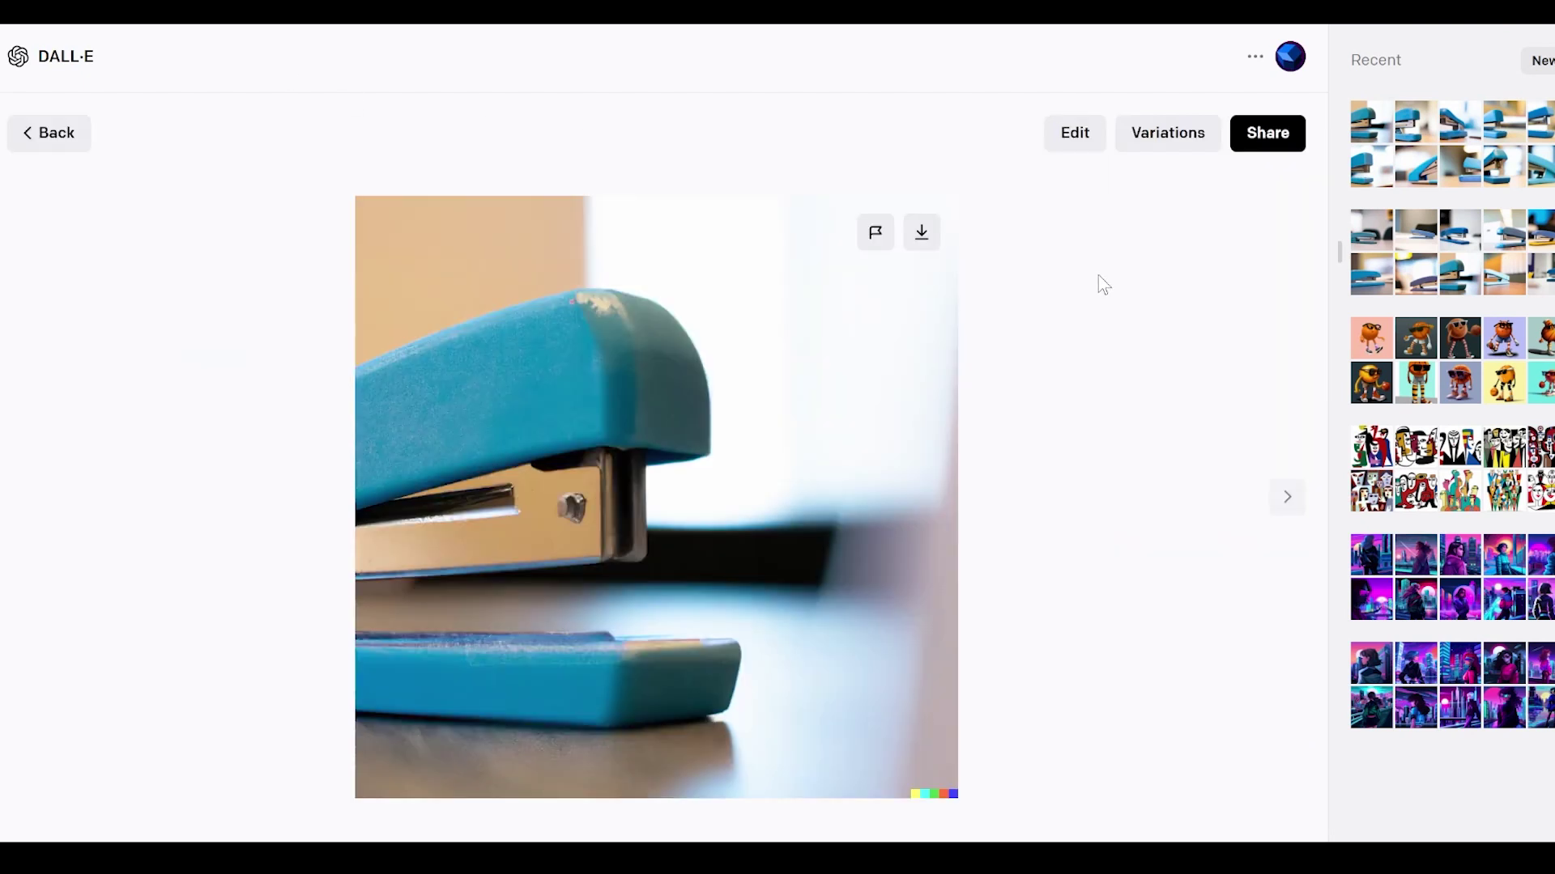
{"action": "left_click", "coordinate": [1079, 145]}
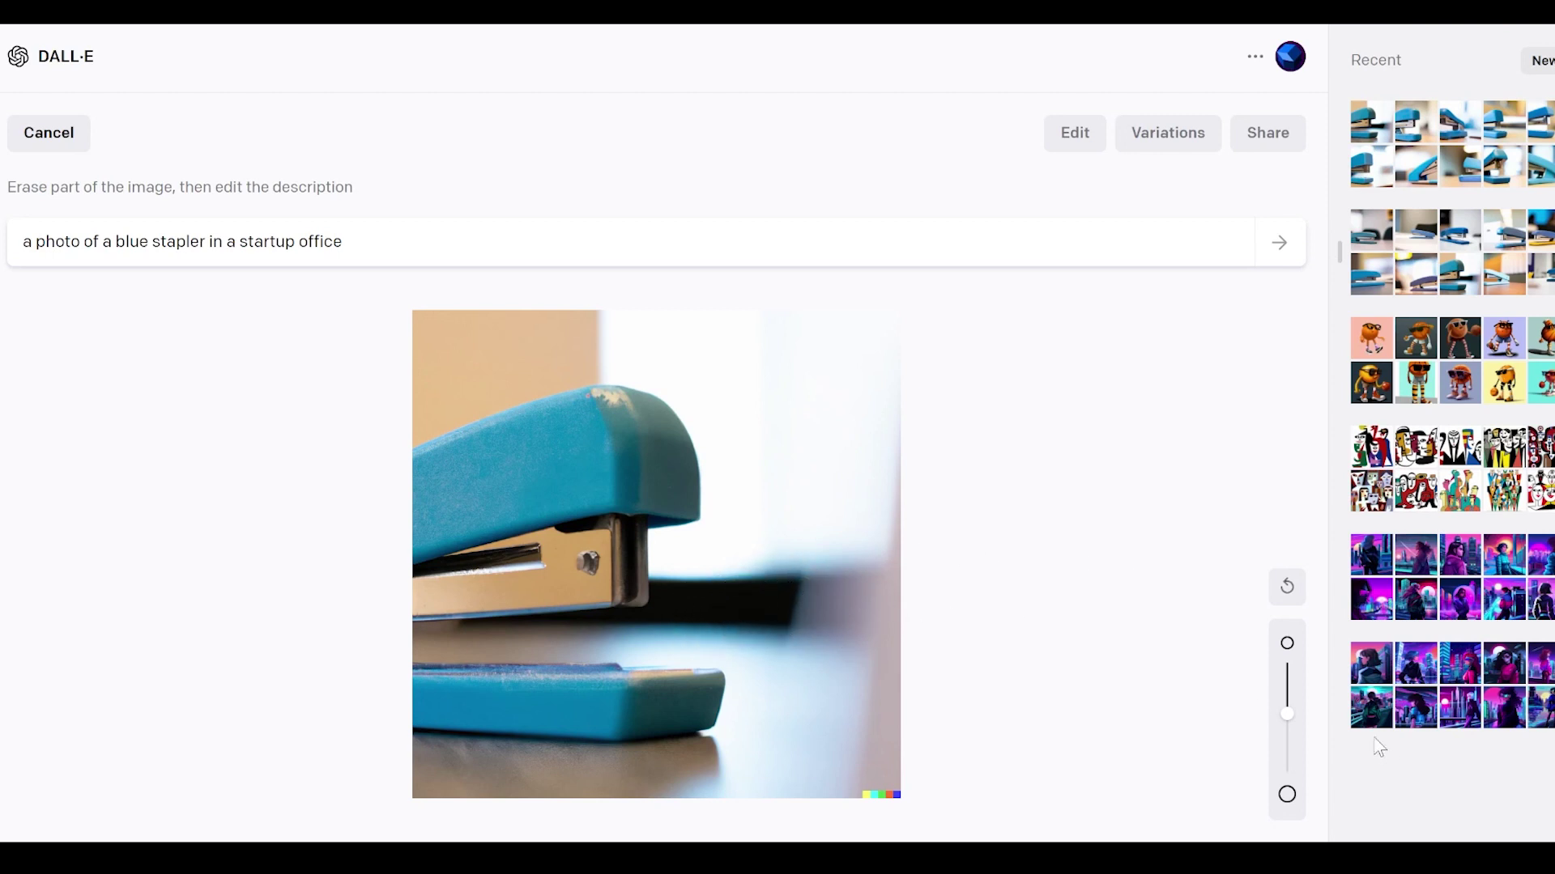
{"action": "left_click_drag", "start_coordinate": [1286, 702], "coordinate": [1286, 742]}
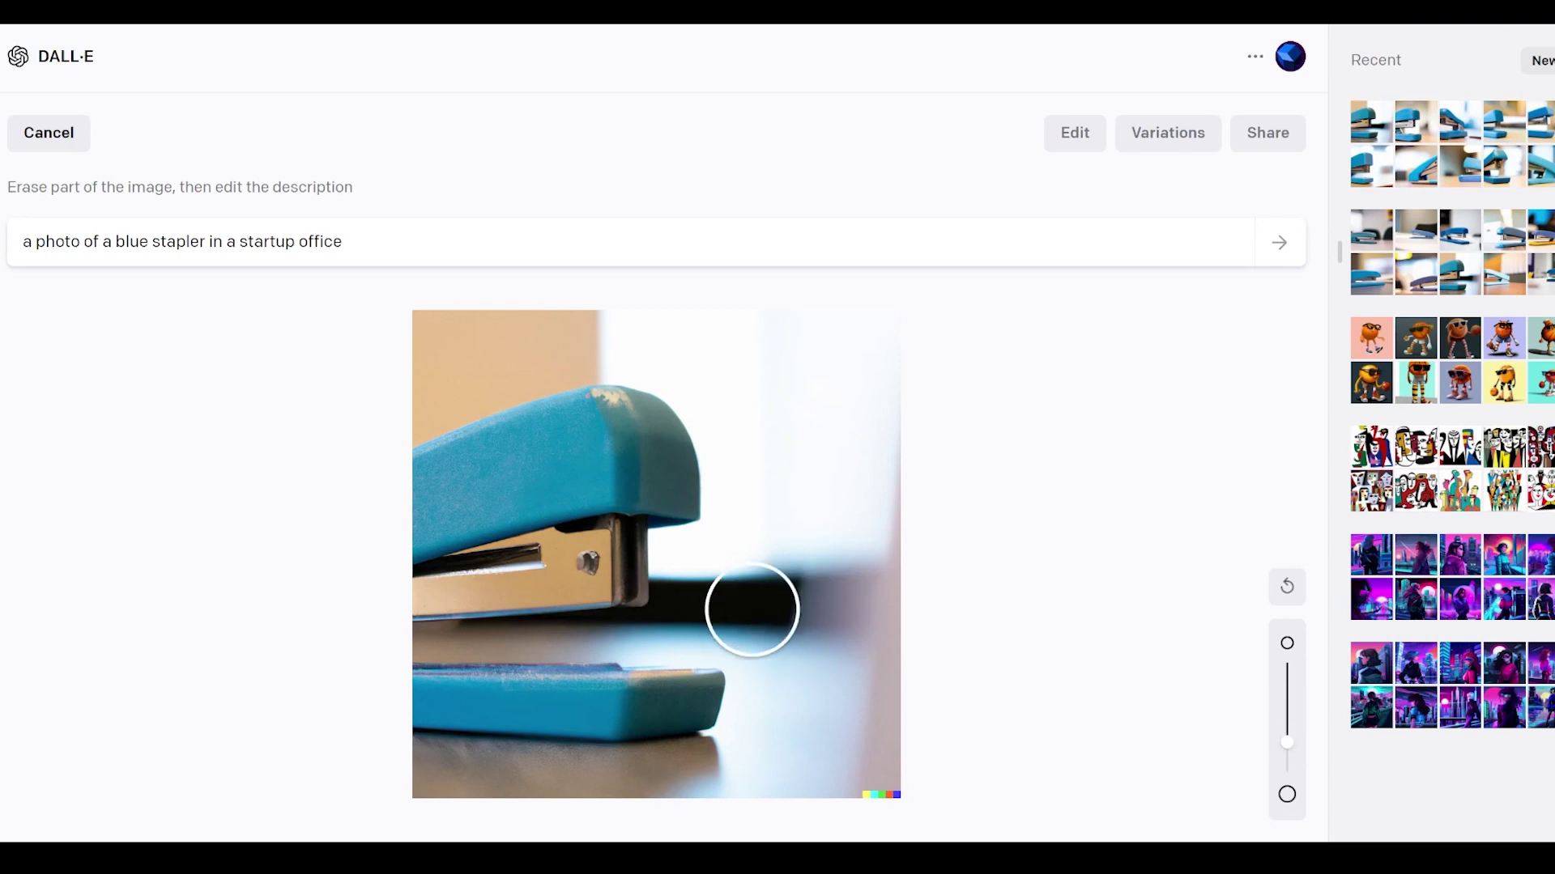
{"action": "left_click_drag", "start_coordinate": [781, 385], "coordinate": [783, 381]}
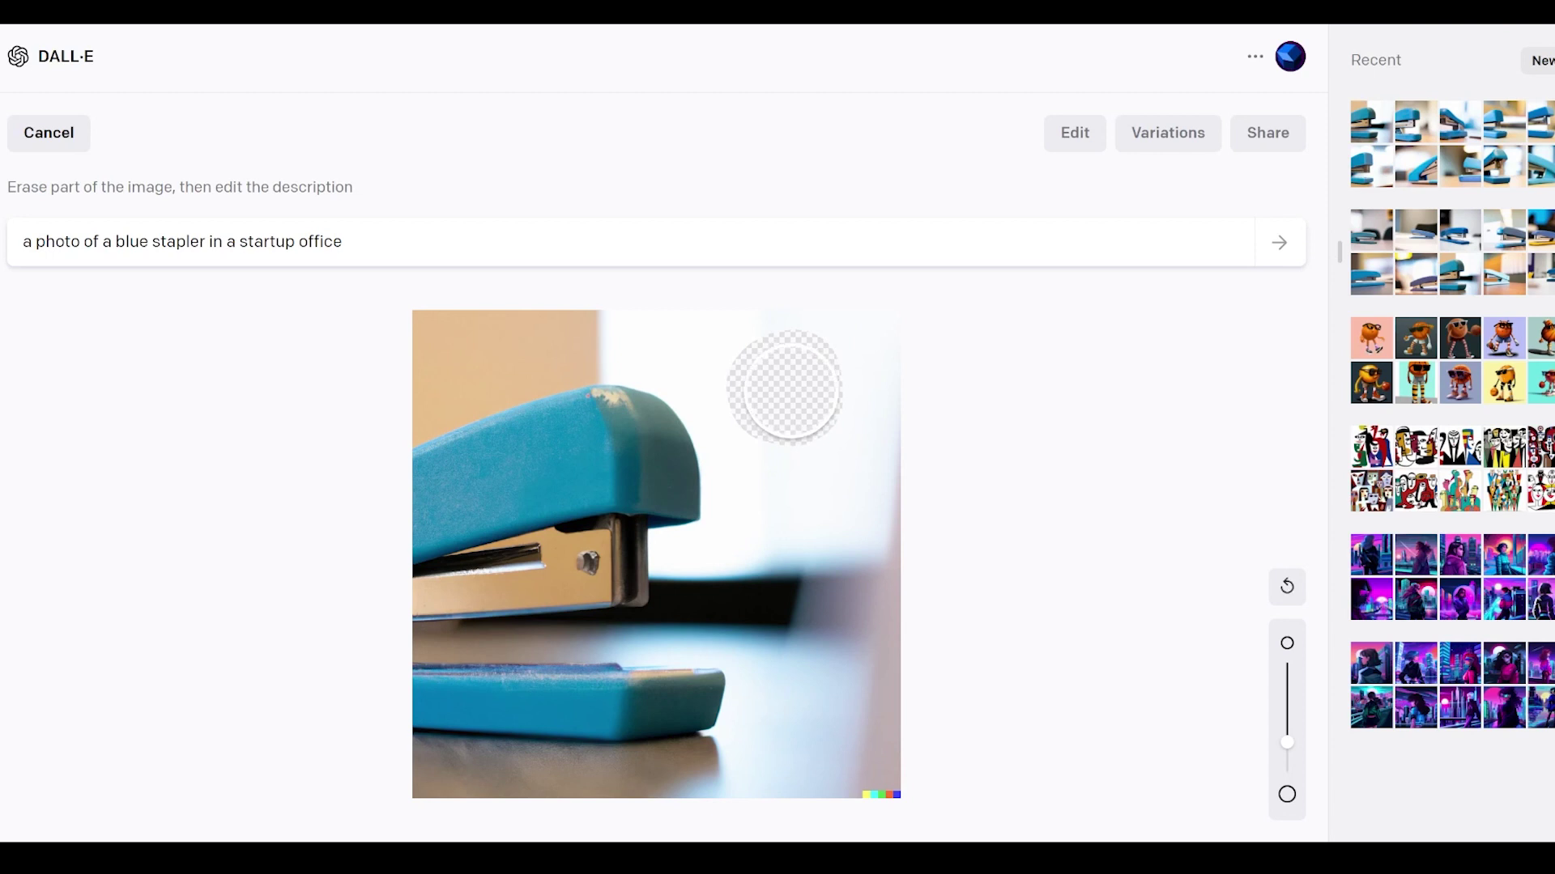
{"action": "left_click", "coordinate": [384, 248]}
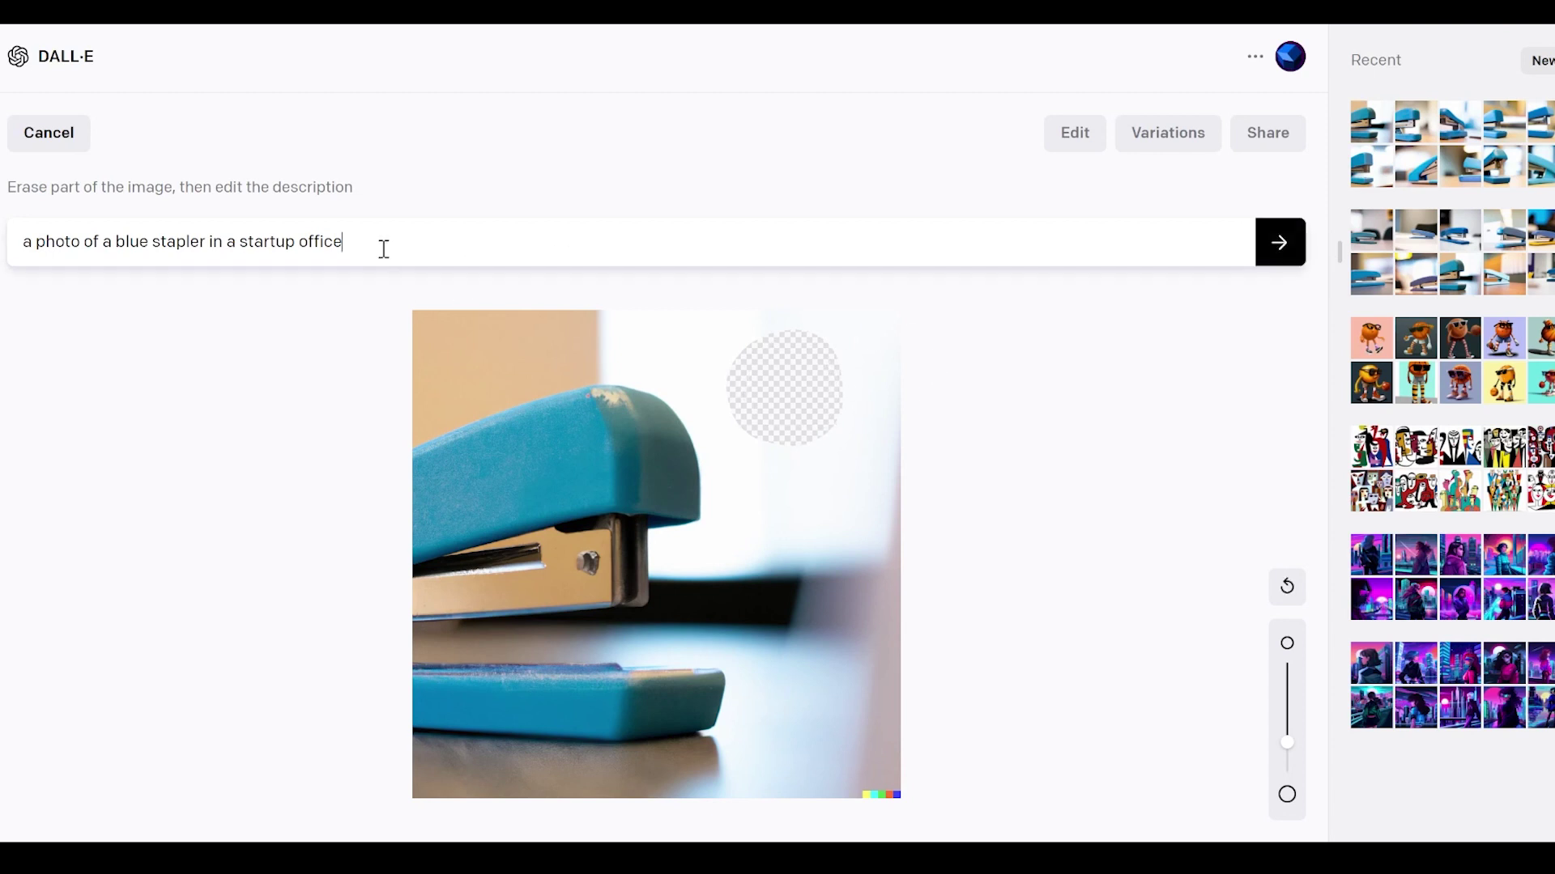
{"action": "type", "text": "with the sun in the background"}
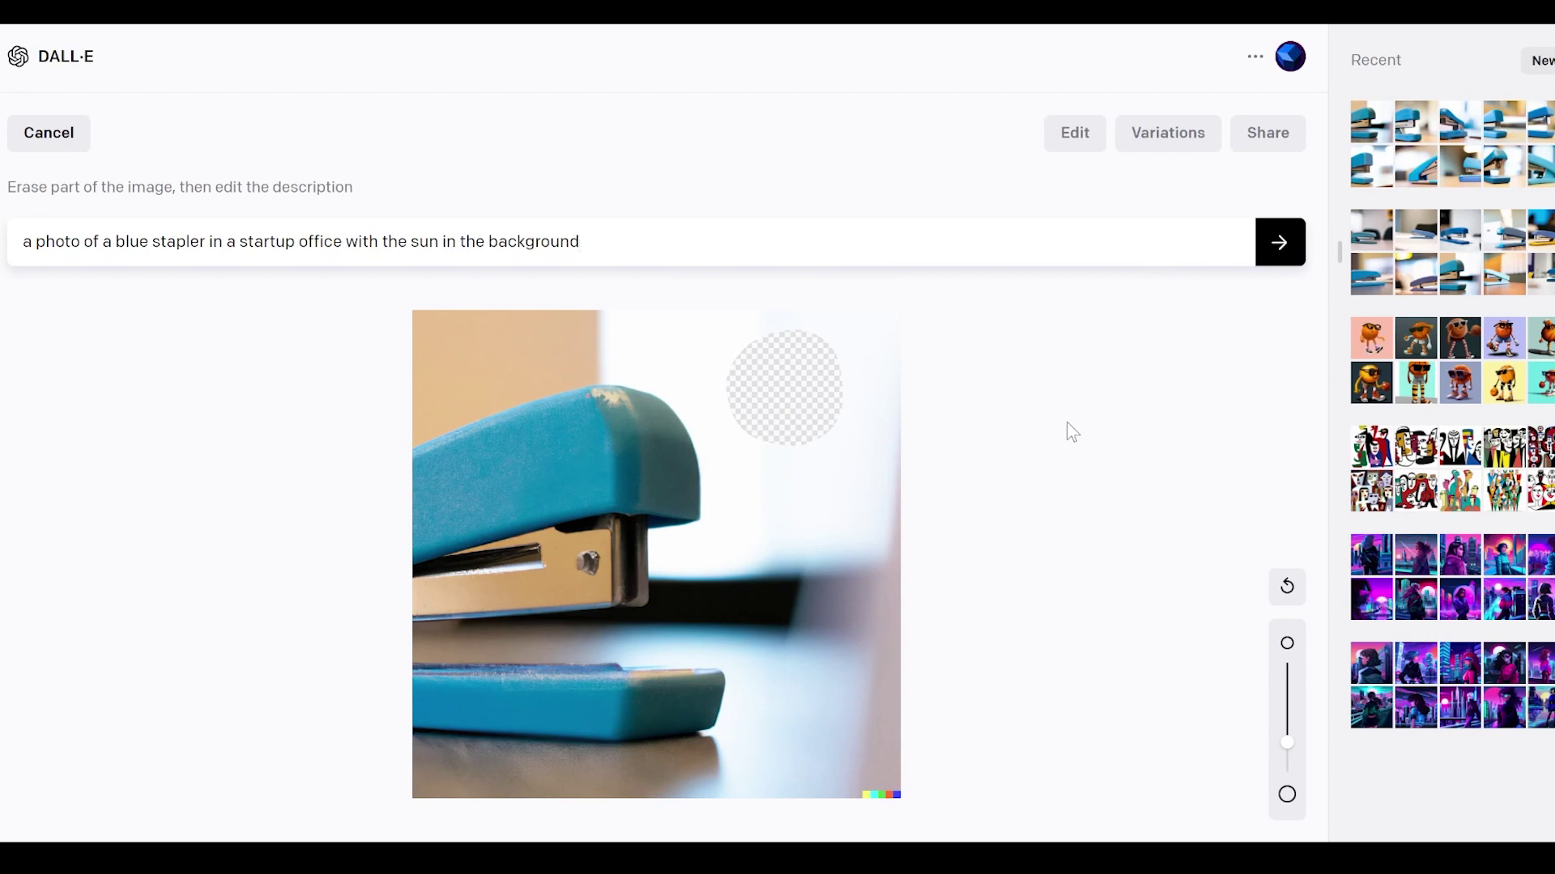
{"action": "left_click", "coordinate": [81, 147]}
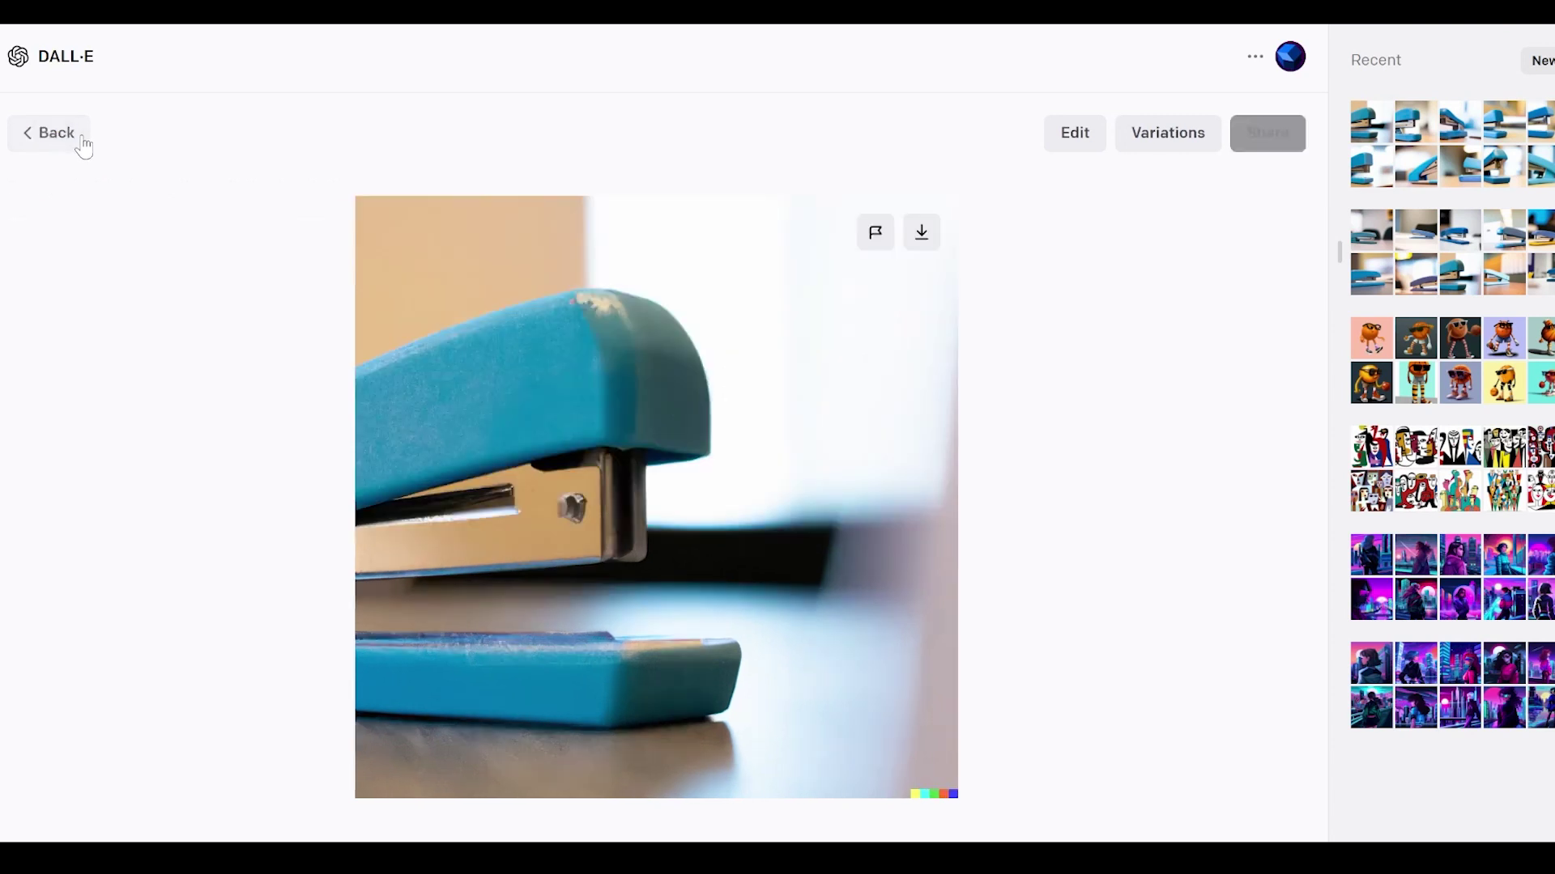
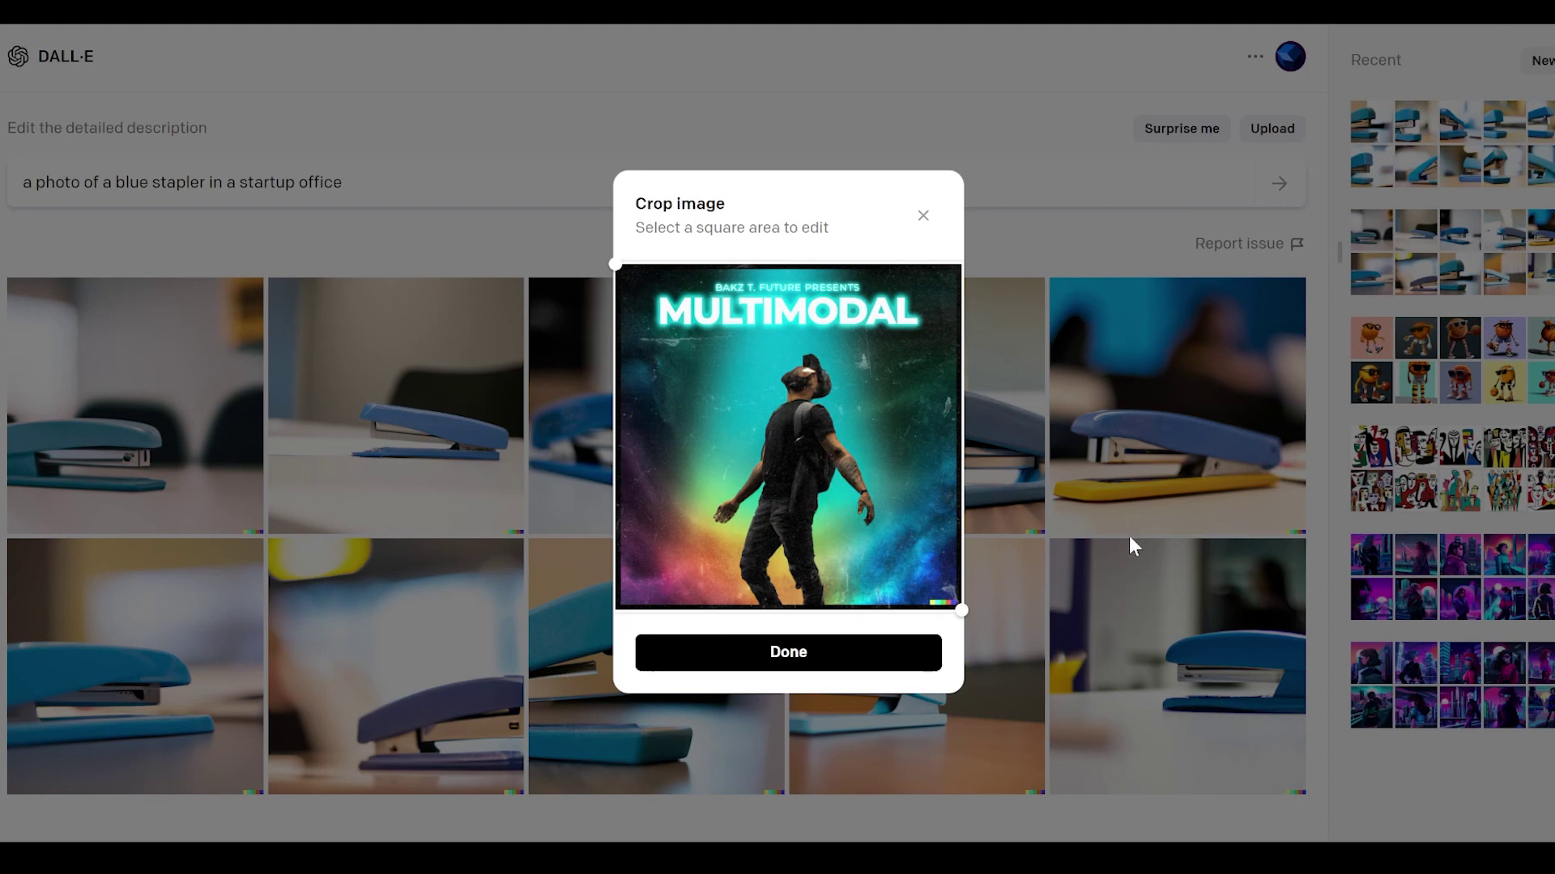
- Accept the square crop of the uploaded "MULTIMODAL" poster and generate variations of it
{"action": "left_click", "coordinate": [882, 666]}
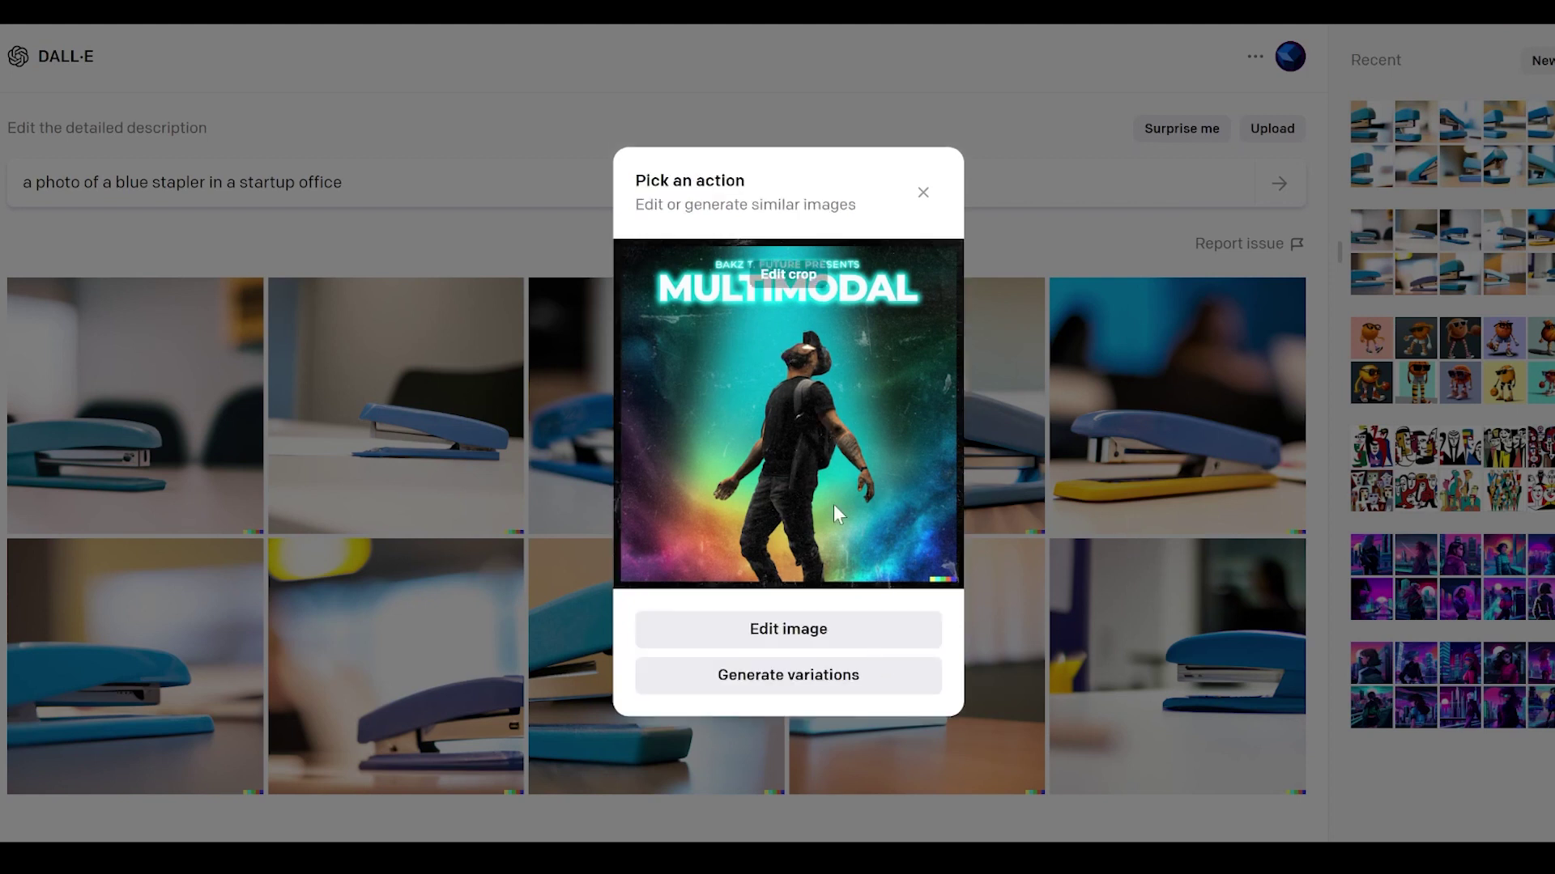
{"action": "left_click", "coordinate": [834, 693]}
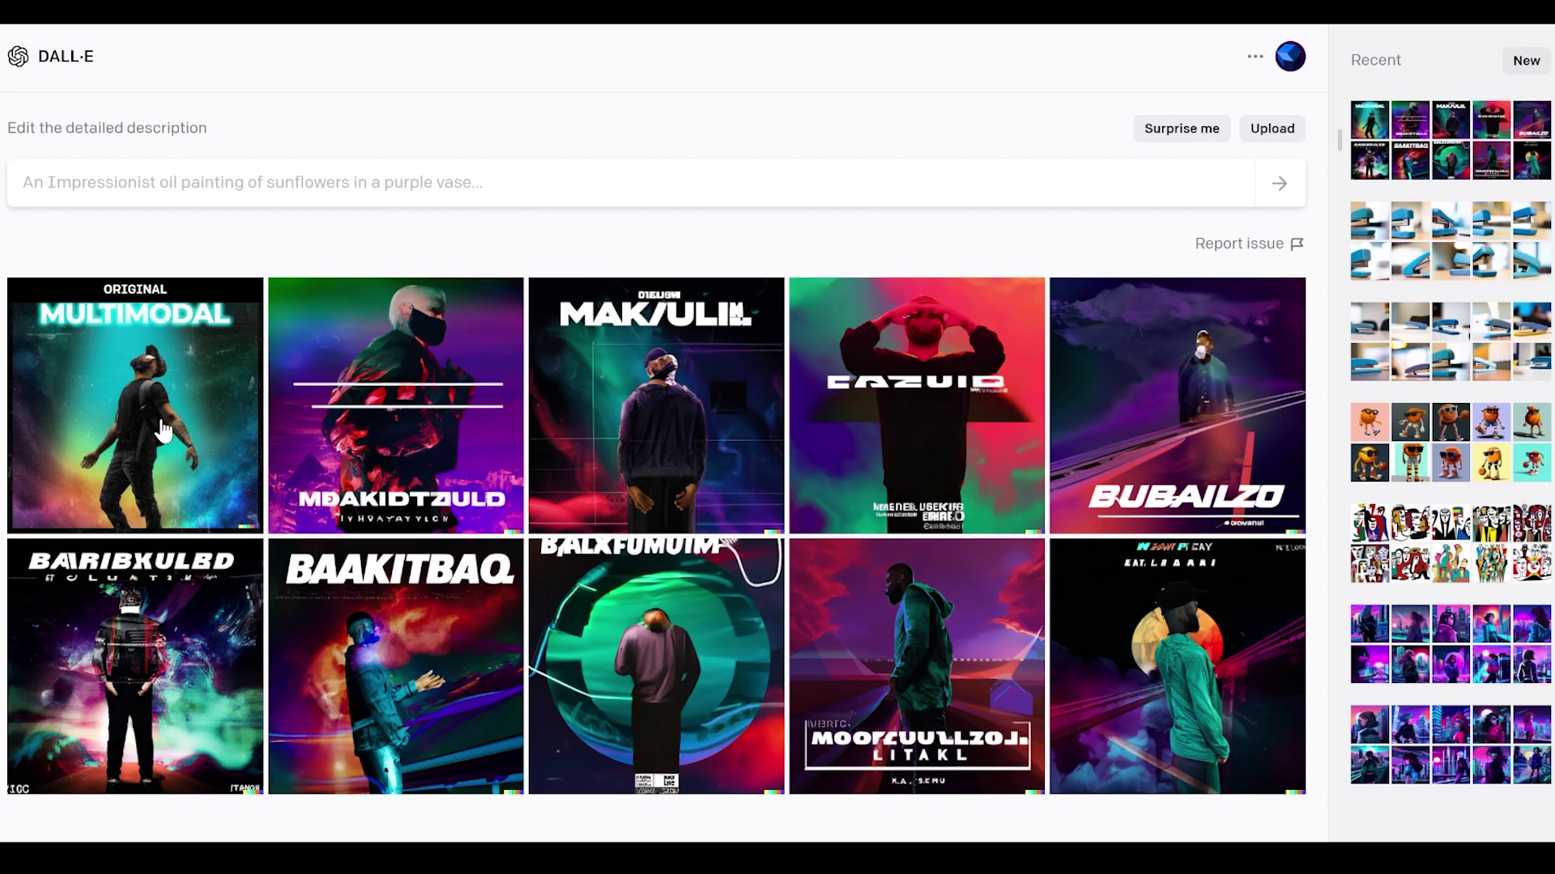
- Go through the poster variations at full size one by one, from the first variation to the last, and return to the batch
{"action": "left_click", "coordinate": [427, 387]}
{"action": "key", "text": "Right"}
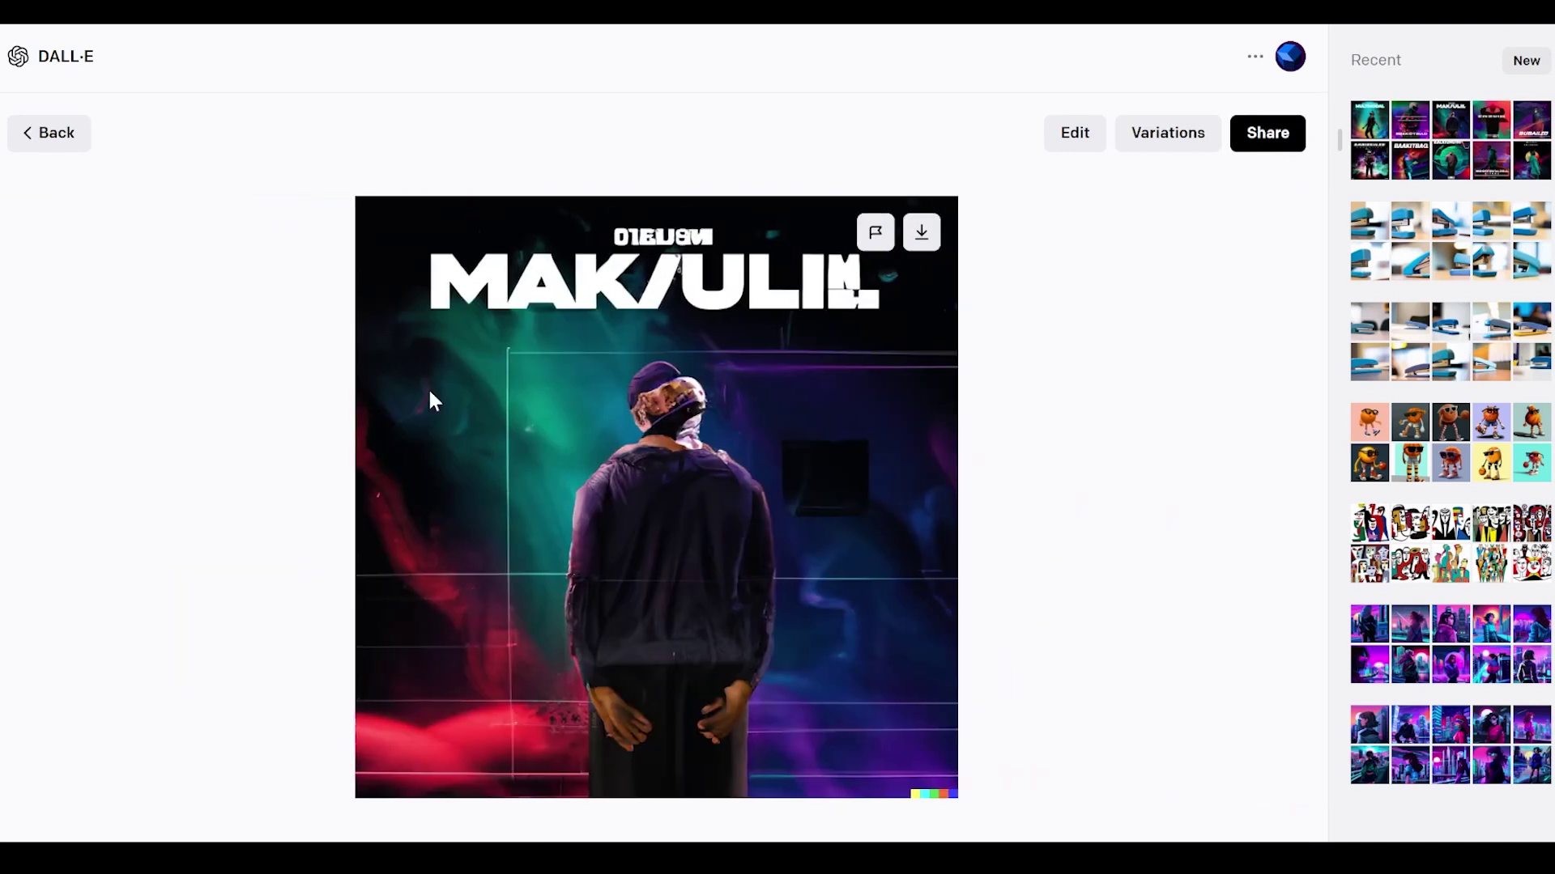
{"action": "key", "text": "Right"}
{"action": "key", "text": "Right"}
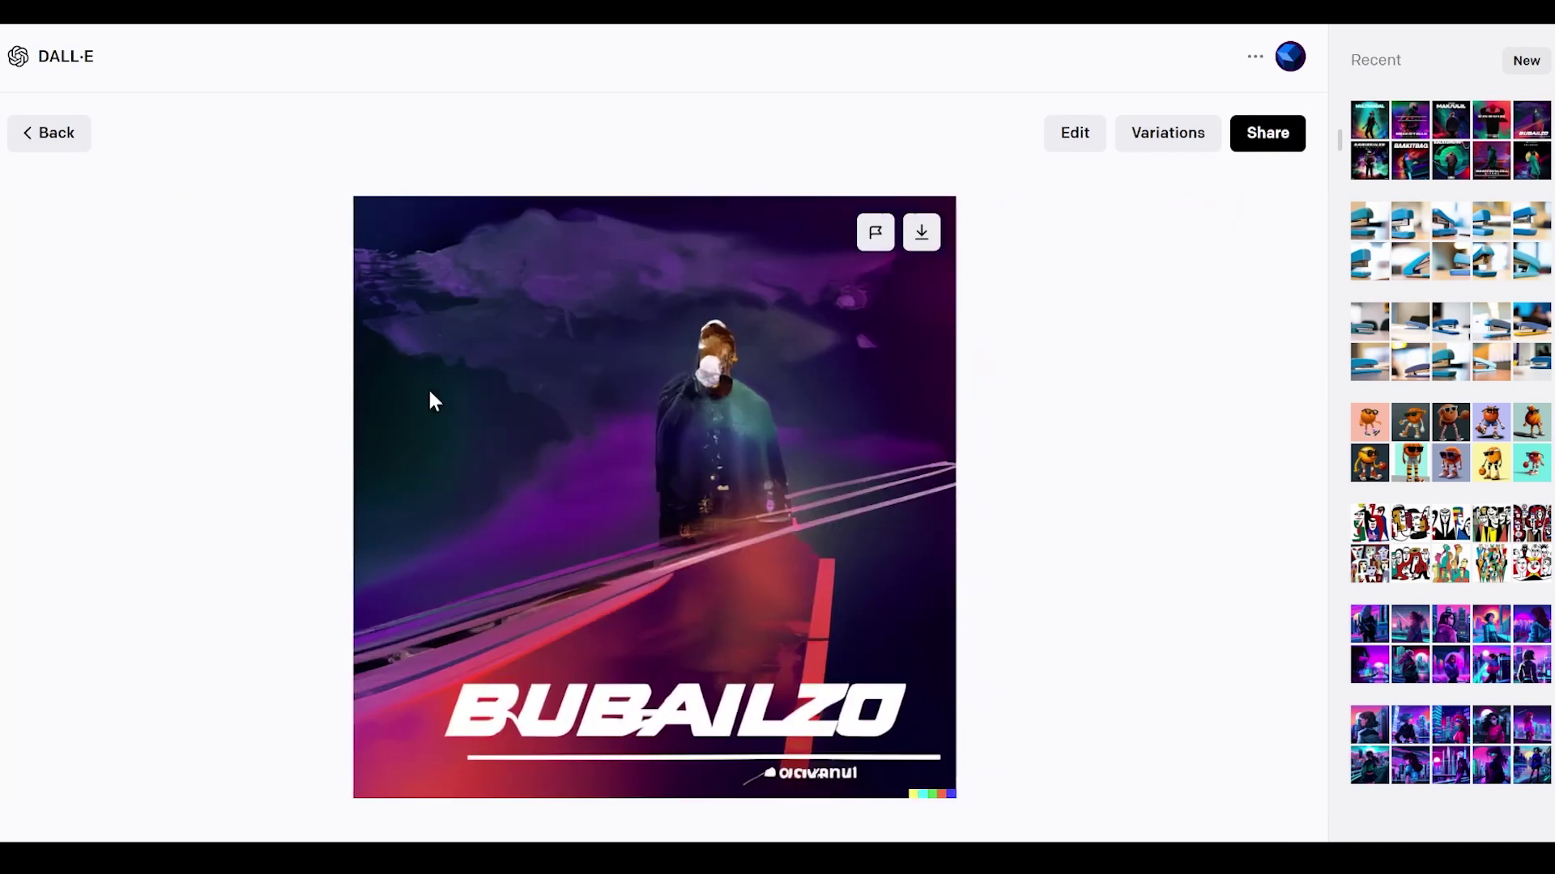
{"action": "key", "text": "Right"}
{"action": "key", "text": "Right"}
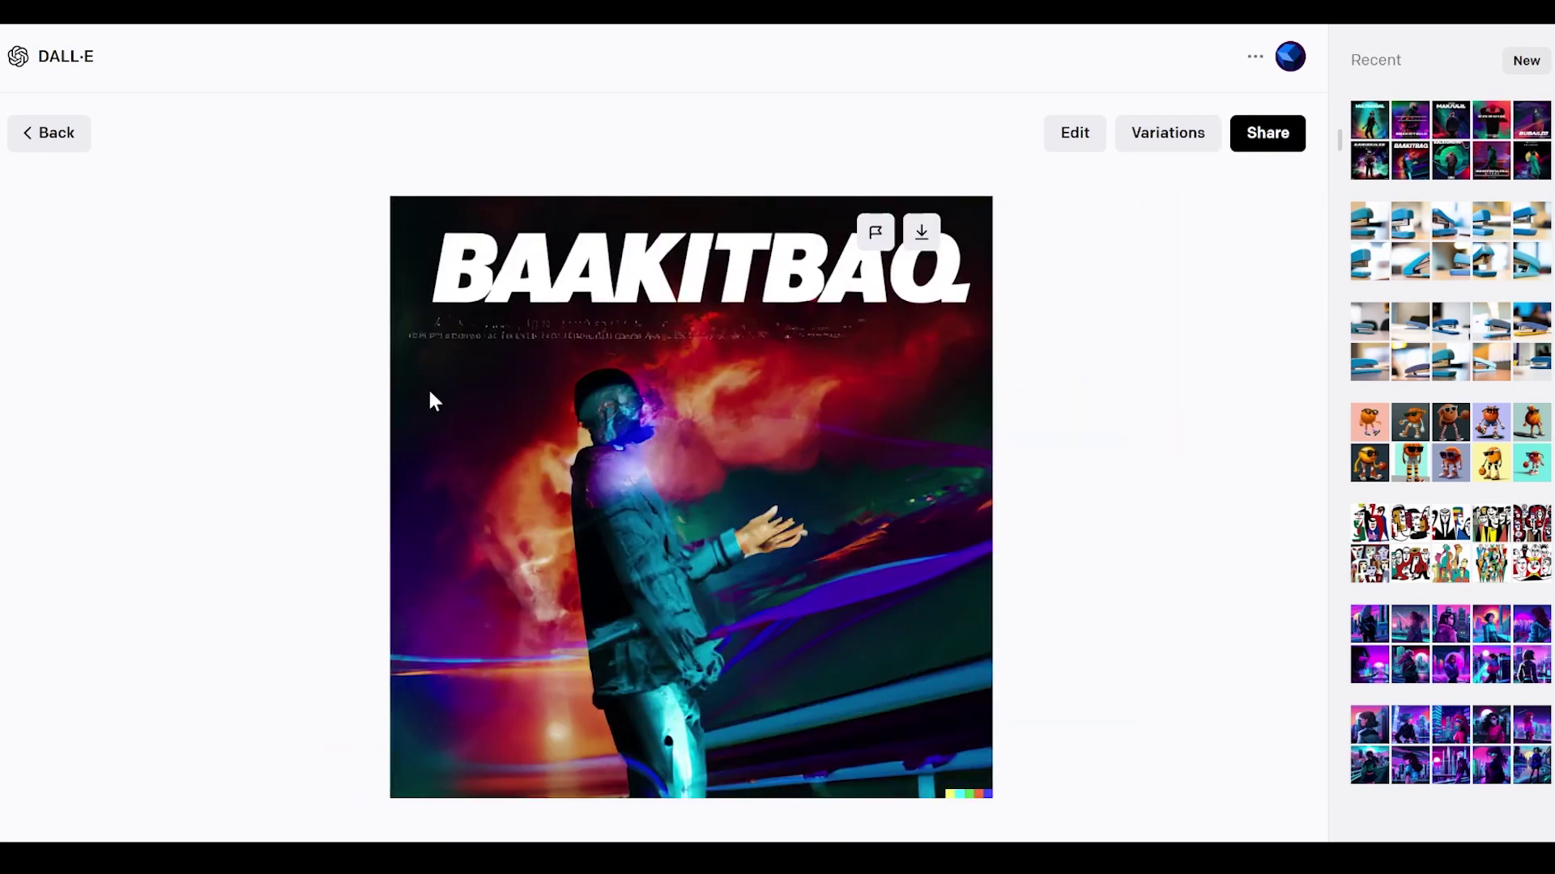
{"action": "key", "text": "Right"}
{"action": "key", "text": "Right"}
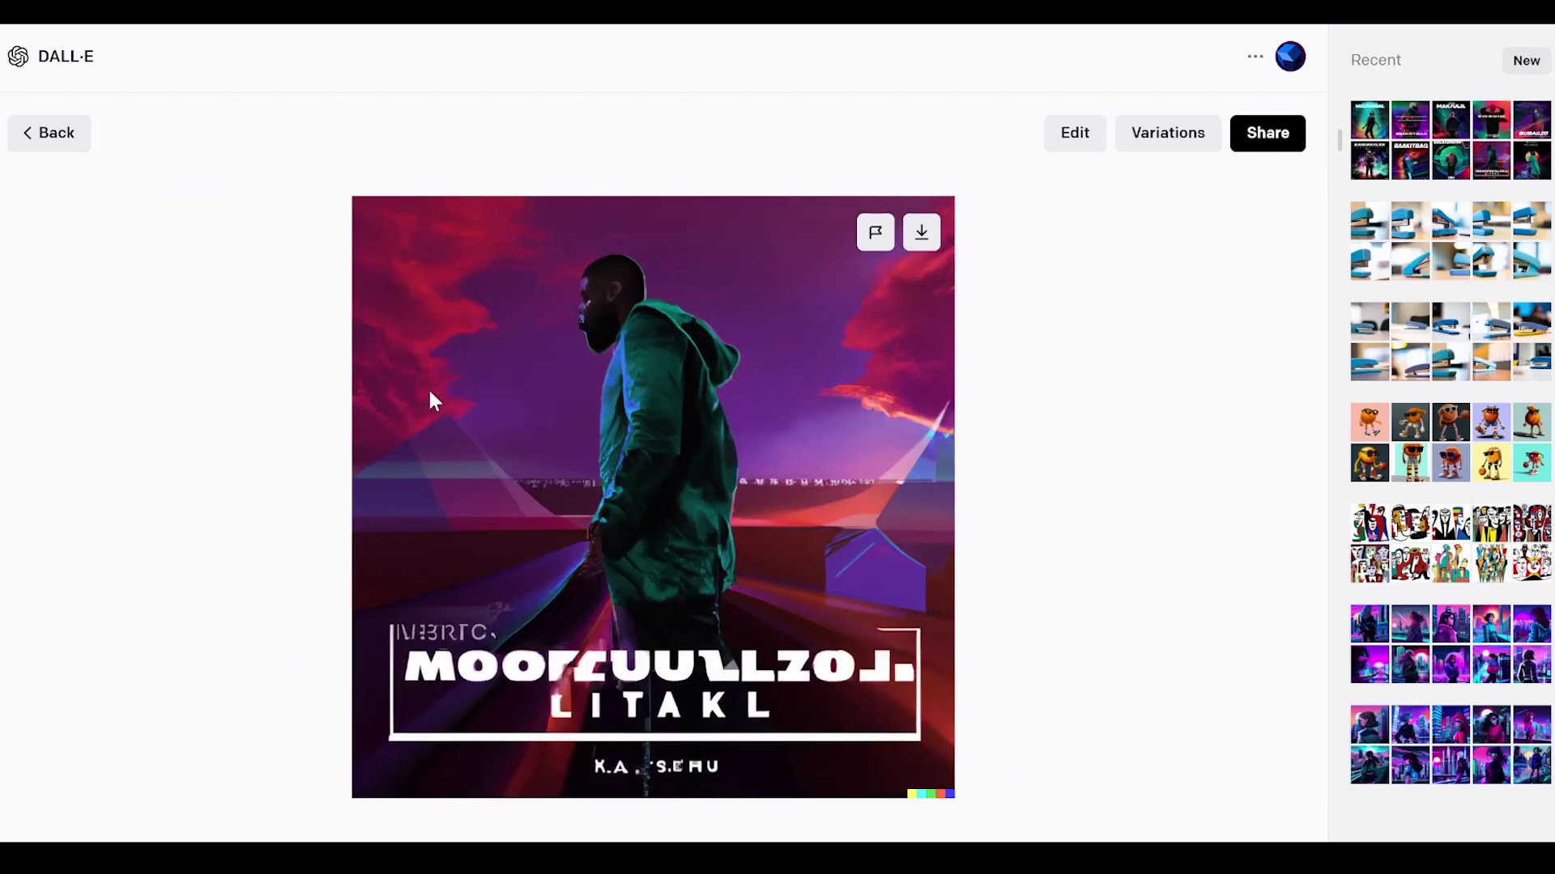
{"action": "key", "text": "Right"}
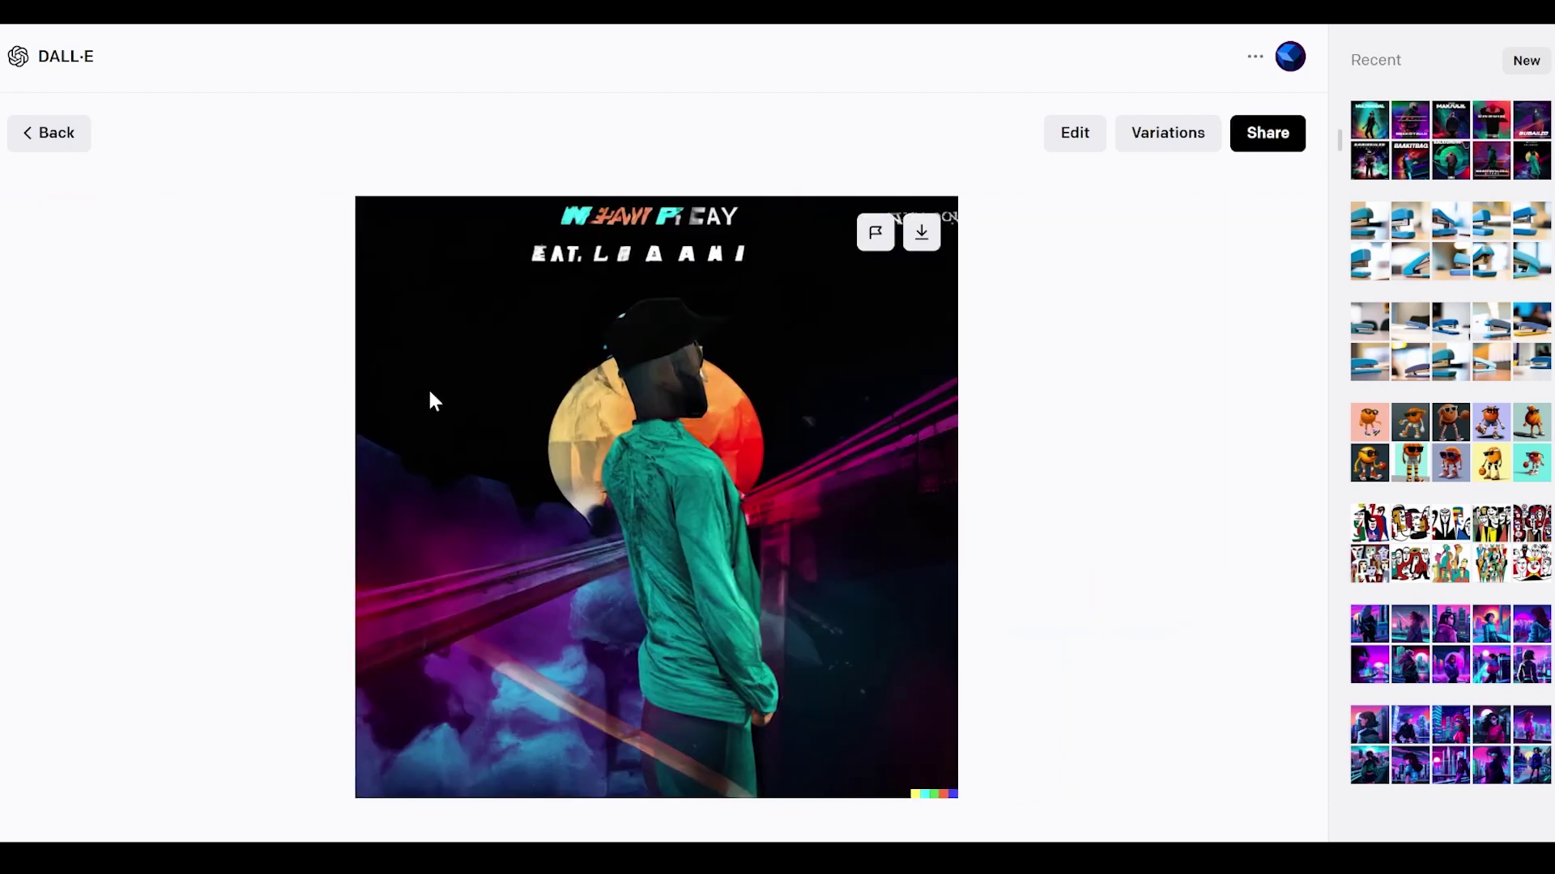
{"action": "key", "text": "Left"}
{"action": "key", "text": "Escape"}
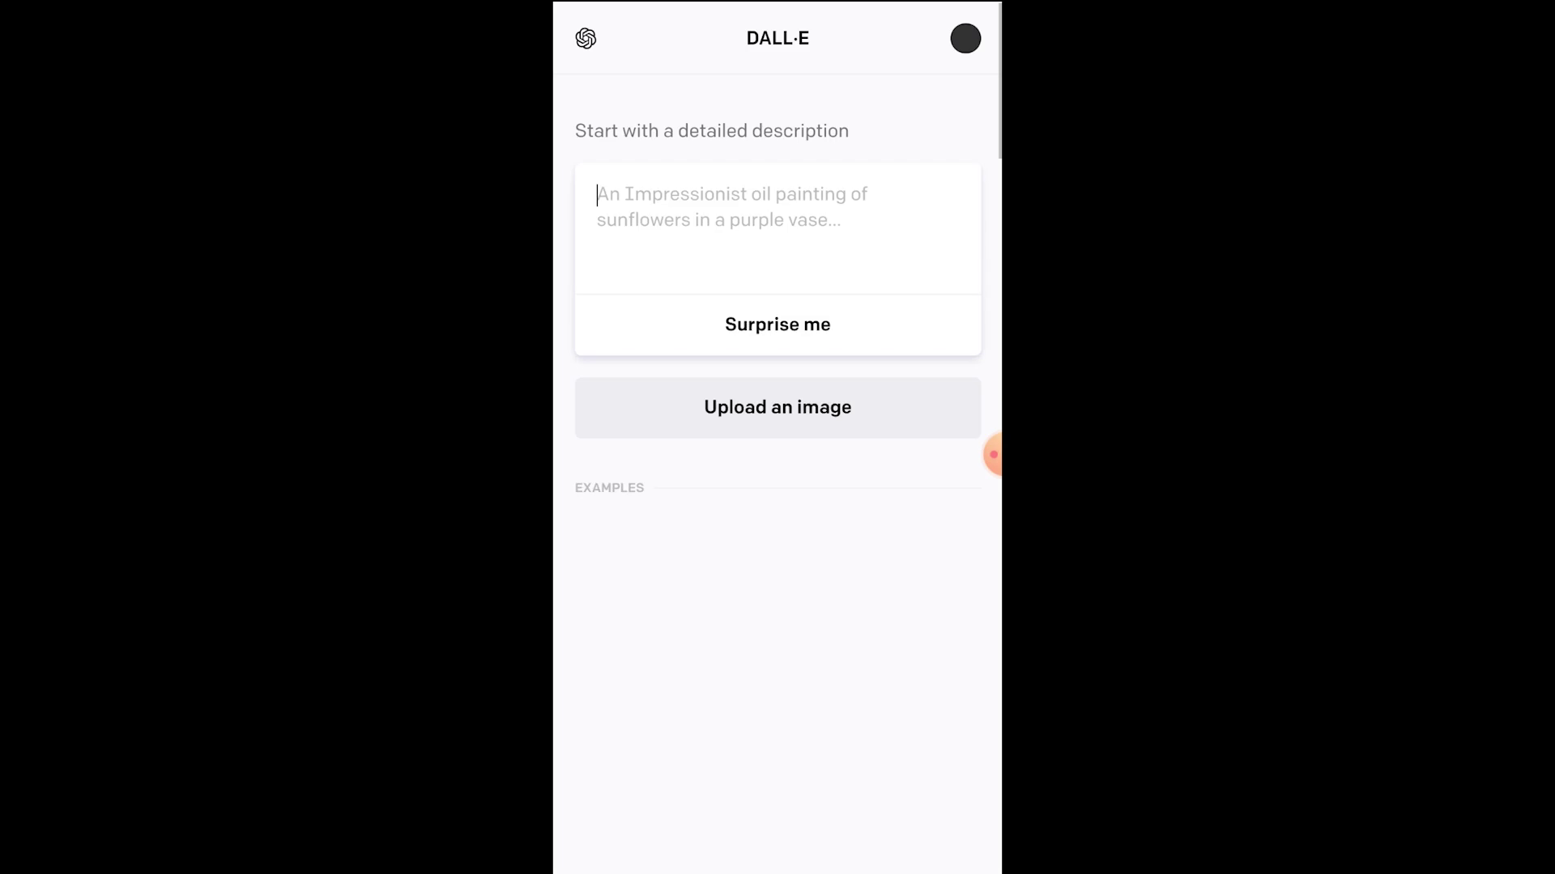
- Switch to DALL·E on the phone, browse the example images and generate images from the pasted prompt "An oil painting of a cheeseburger and fries"
{"action": "scroll", "coordinate": [777, 474], "scroll_direction": "down", "scroll_amount": 10}
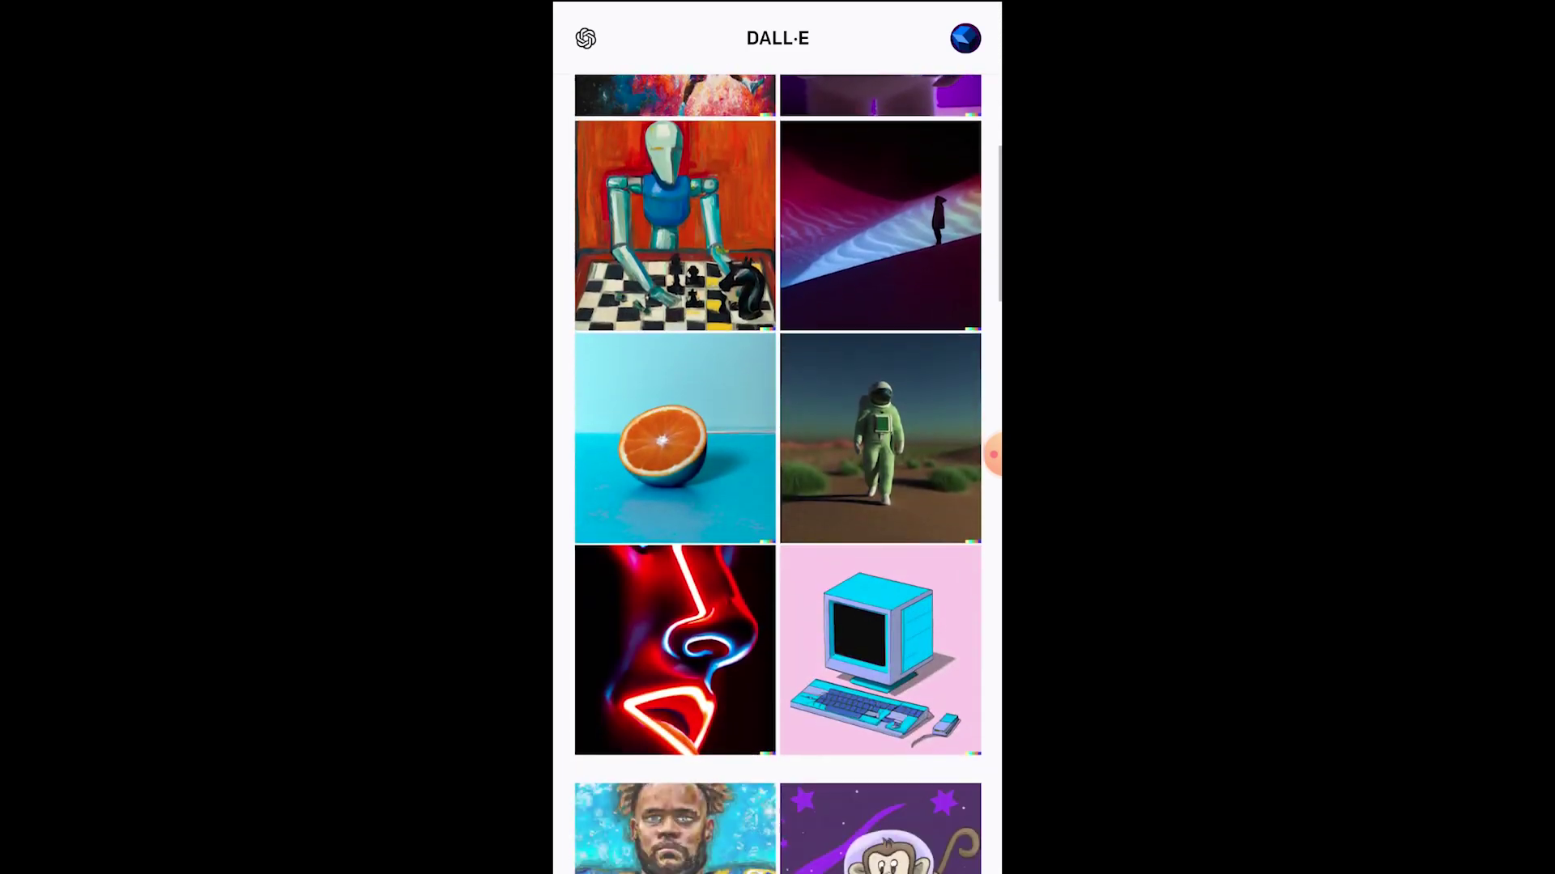
{"action": "scroll", "coordinate": [778, 474], "scroll_direction": "down", "scroll_amount": 15}
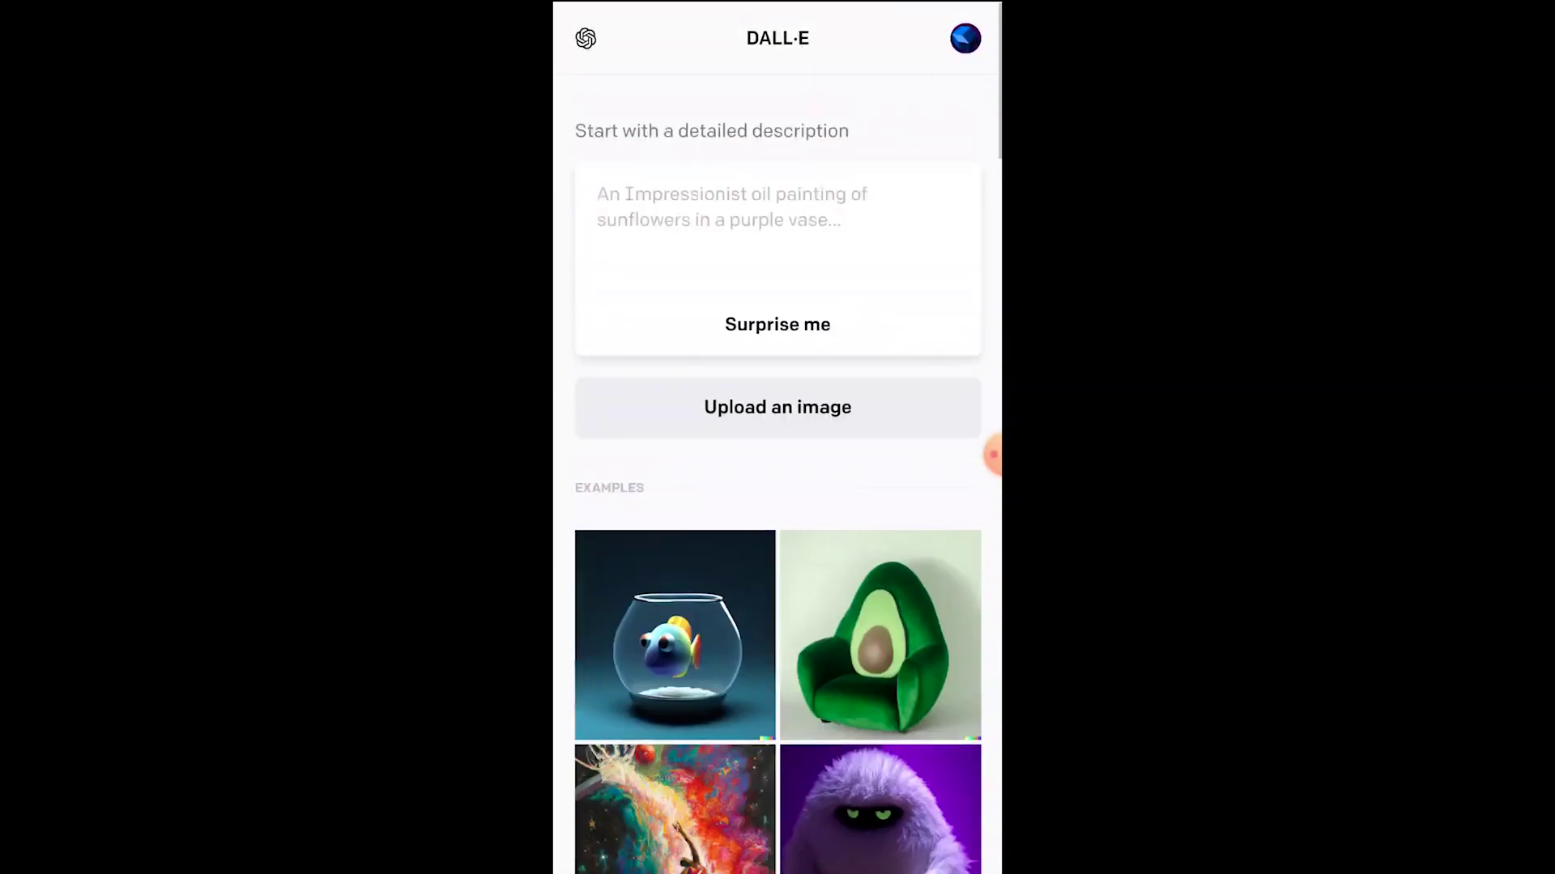
{"action": "left_click", "coordinate": [599, 207]}
{"action": "left_click", "coordinate": [597, 207]}
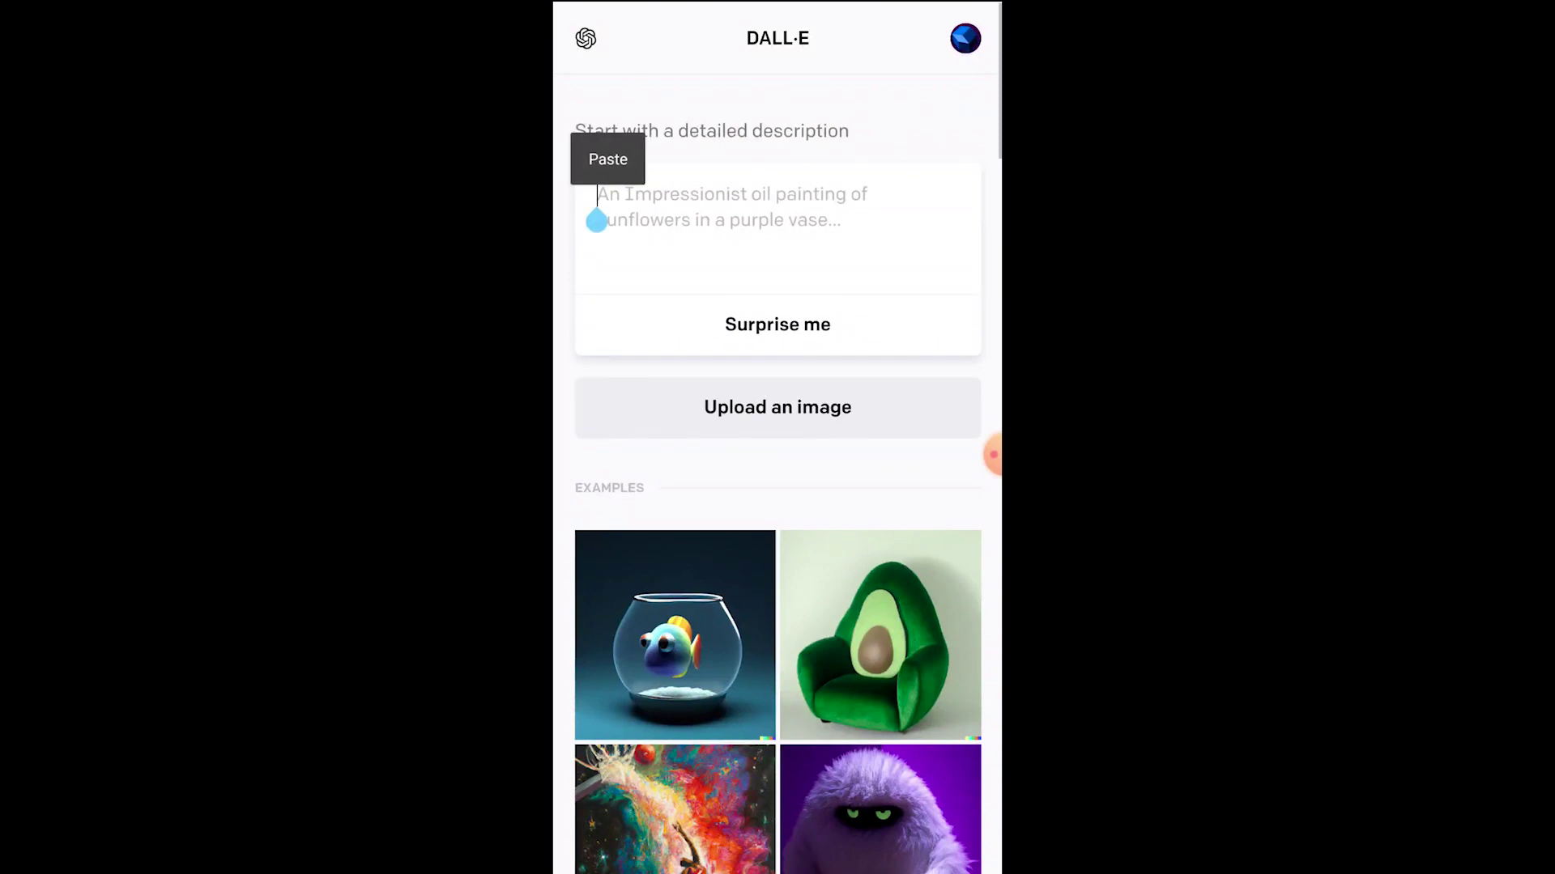
{"action": "left_click", "coordinate": [608, 159]}
{"action": "left_click", "coordinate": [778, 324]}
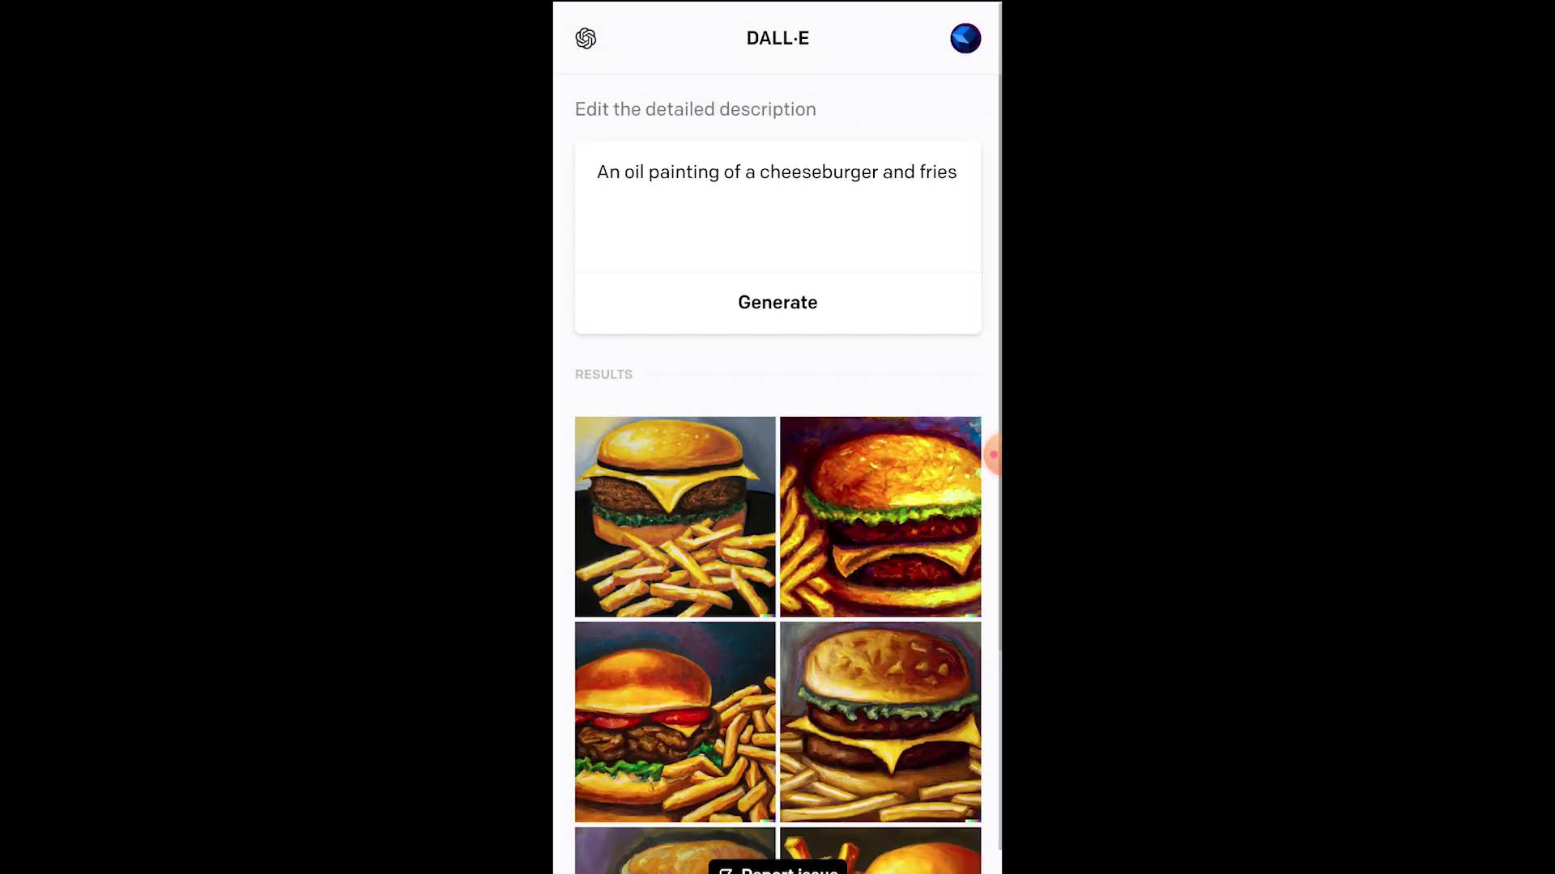
- Examine several of the cheeseburger and fries paintings at full size, starting with the first, returning to the results in between
{"action": "scroll", "coordinate": [777, 486], "scroll_direction": "down", "scroll_amount": 4}
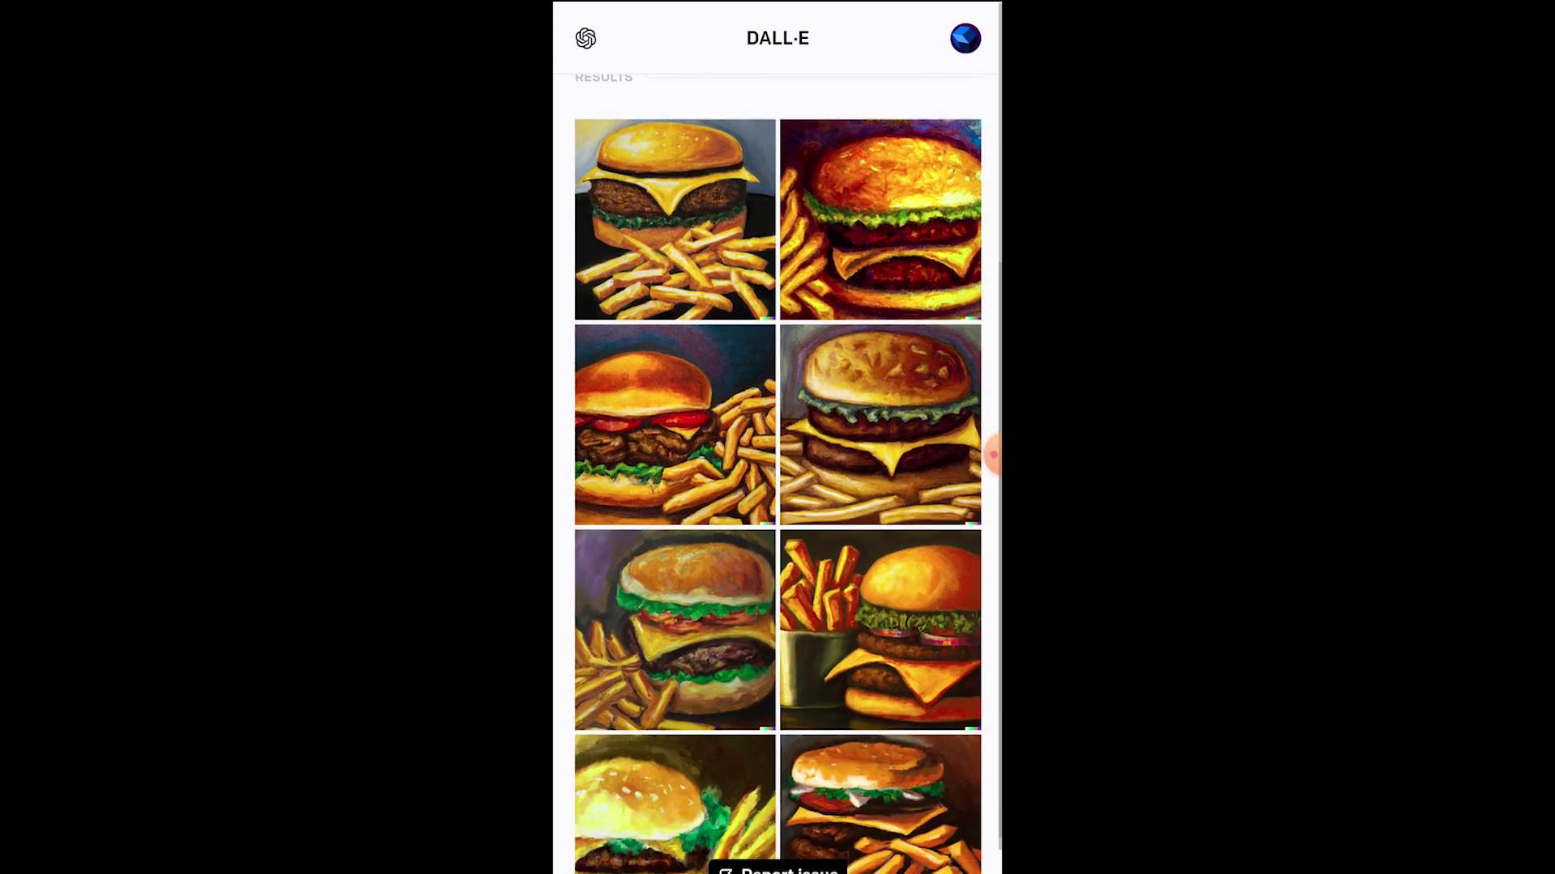
{"action": "left_click", "coordinate": [675, 220]}
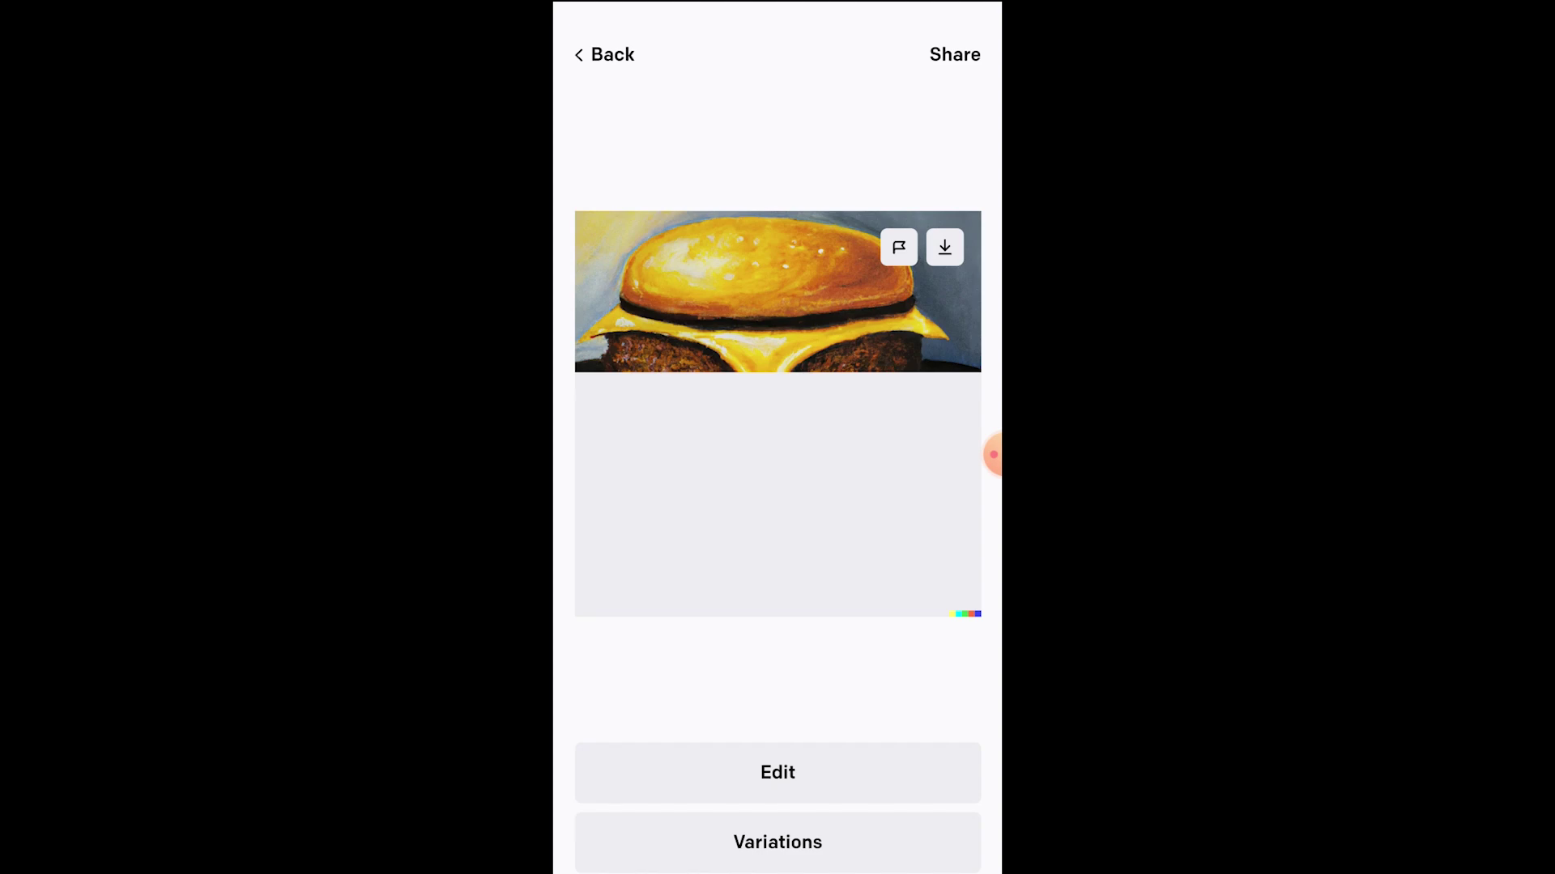
{"action": "scroll", "coordinate": [778, 486], "scroll_direction": "down", "scroll_amount": 2}
{"action": "left_click", "coordinate": [880, 753]}
{"action": "left_click", "coordinate": [605, 54]}
{"action": "left_click", "coordinate": [880, 596]}
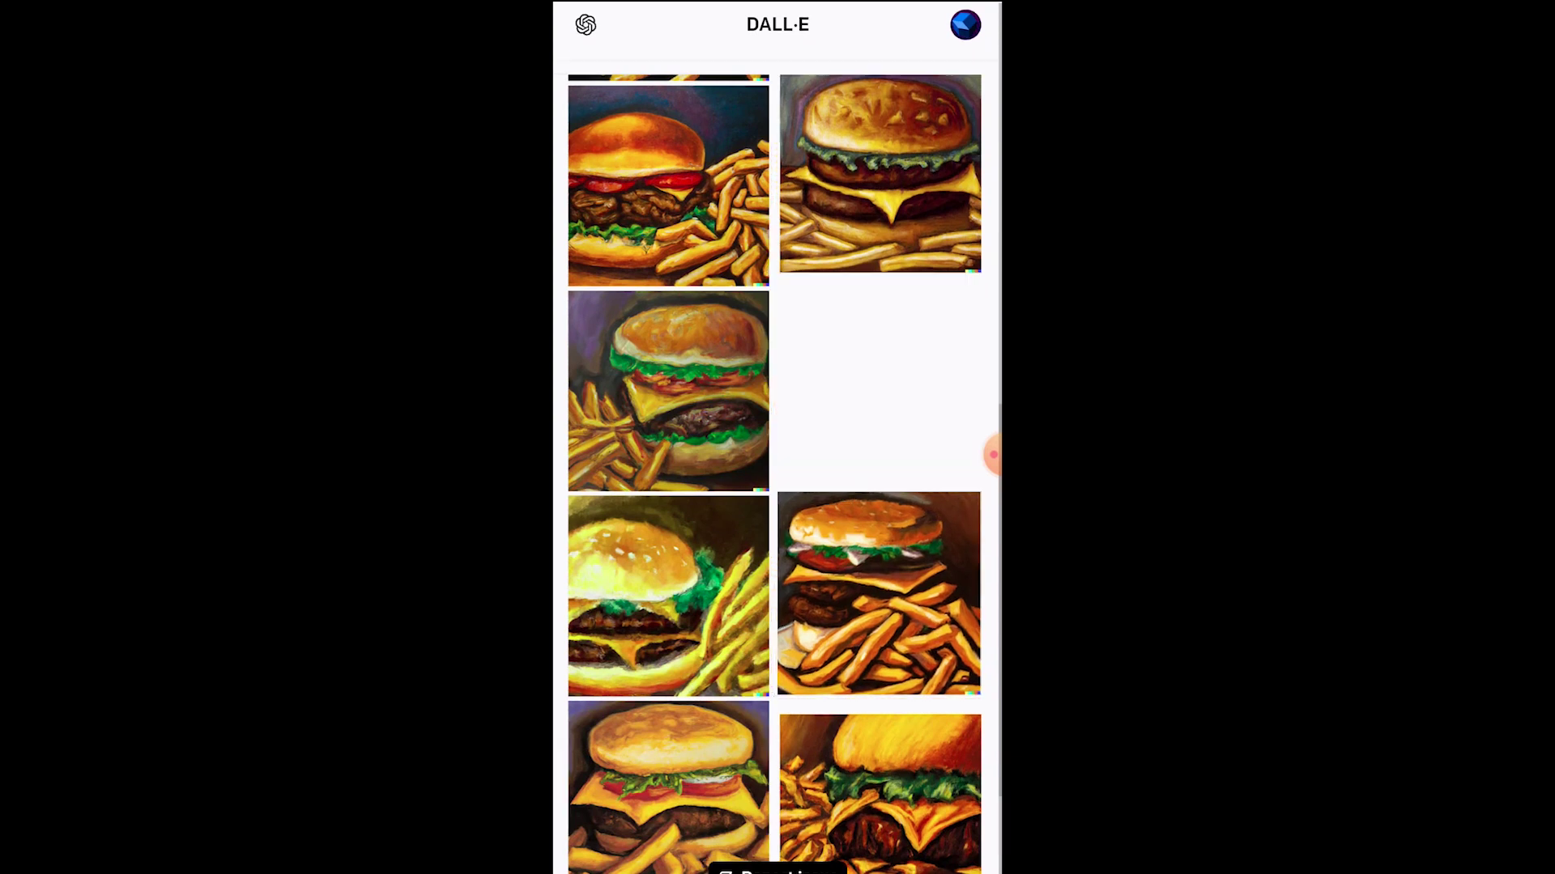